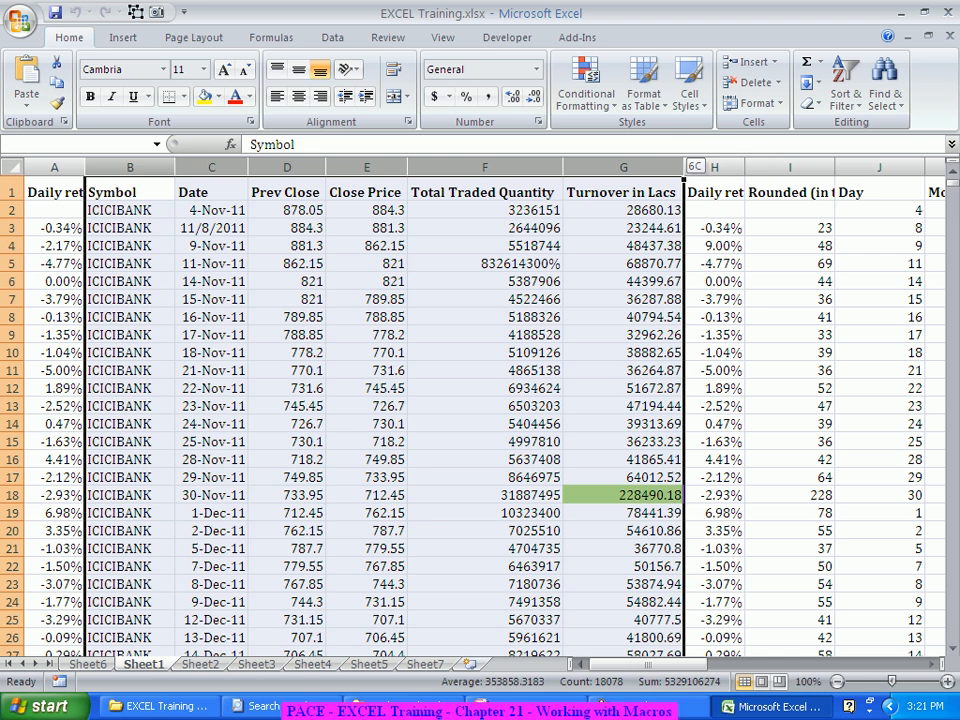
# Step: Copy columns B through H, Symbol to Daily returns, from Sheet1 and paste them at A1 of a new blank workbook
pyautogui.moveTo(684, 166); pyautogui.dragTo(716, 166)
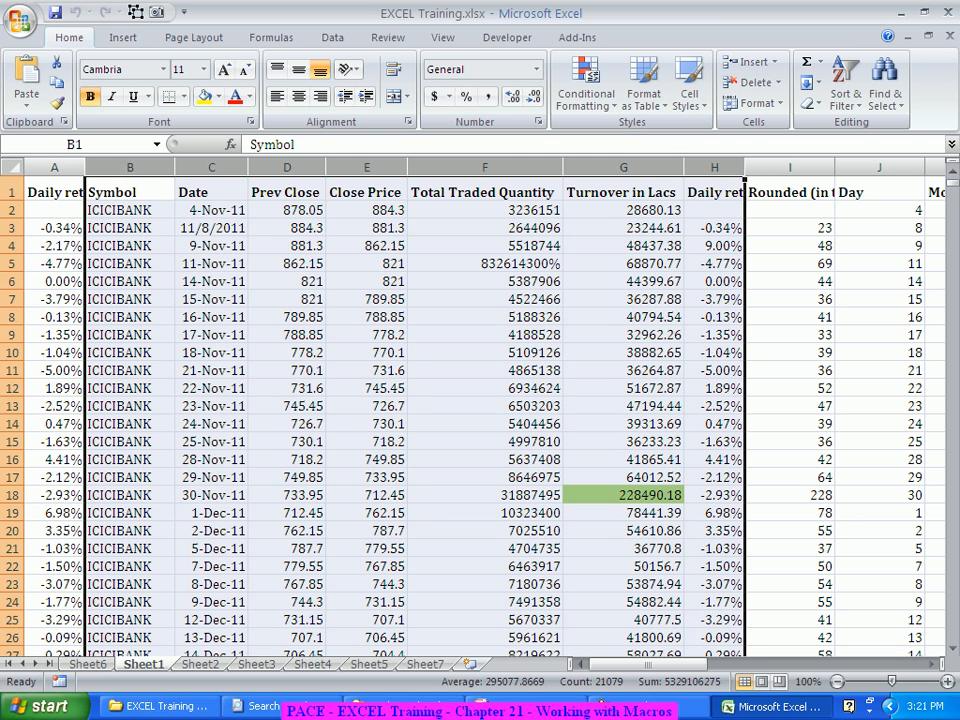
pyautogui.hotkey('ctrl', 'c')
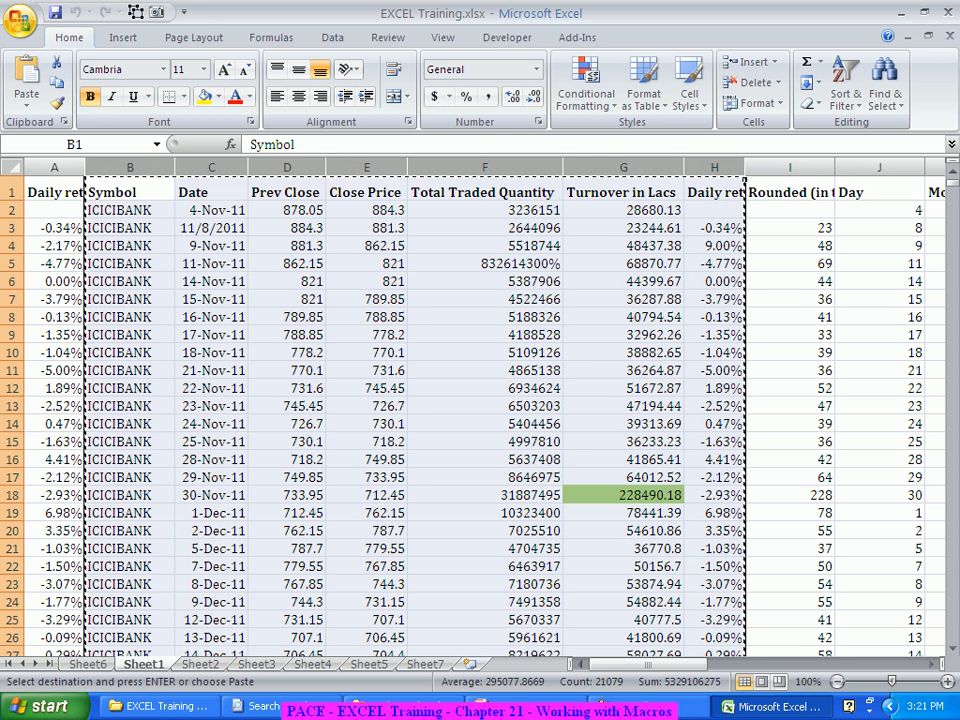
pyautogui.click(20, 20)
pyautogui.click(58, 62)
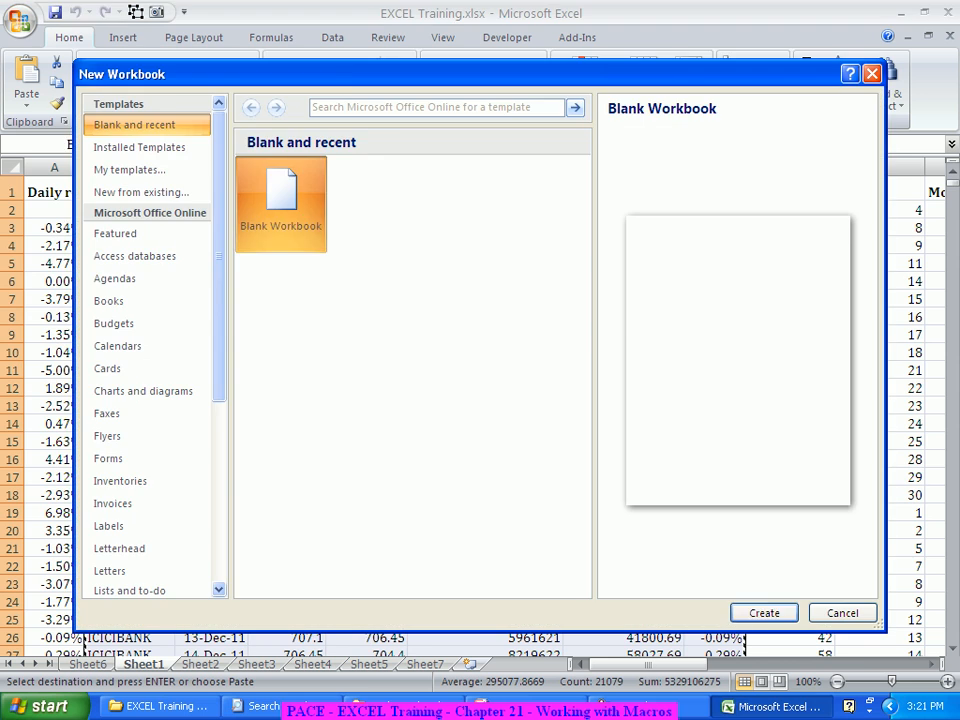
pyautogui.click(764, 612)
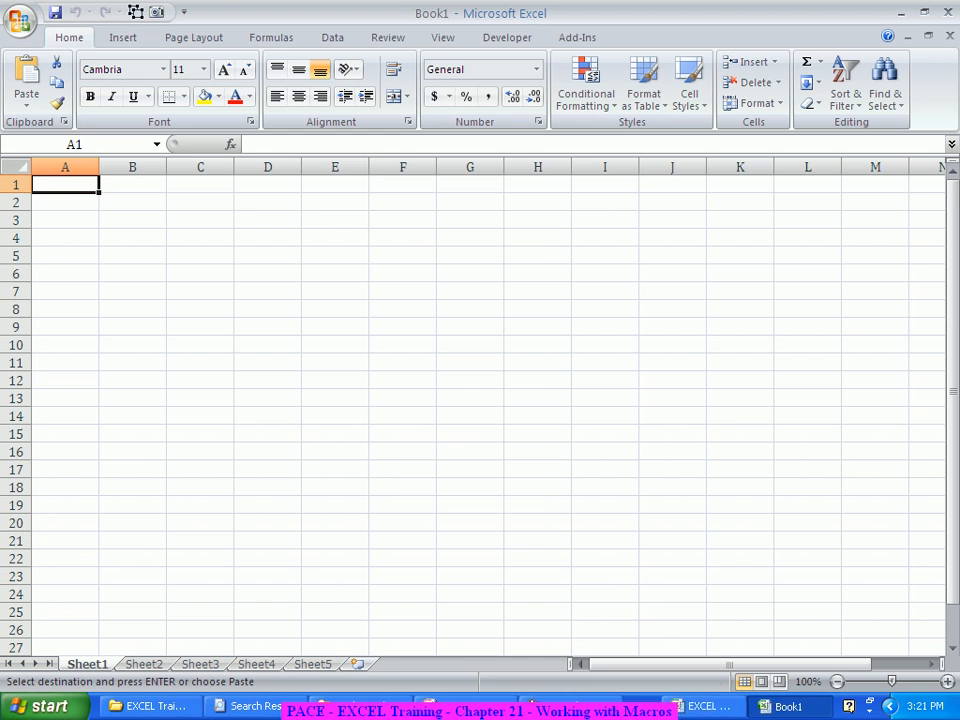
pyautogui.hotkey('ctrl', 'v')
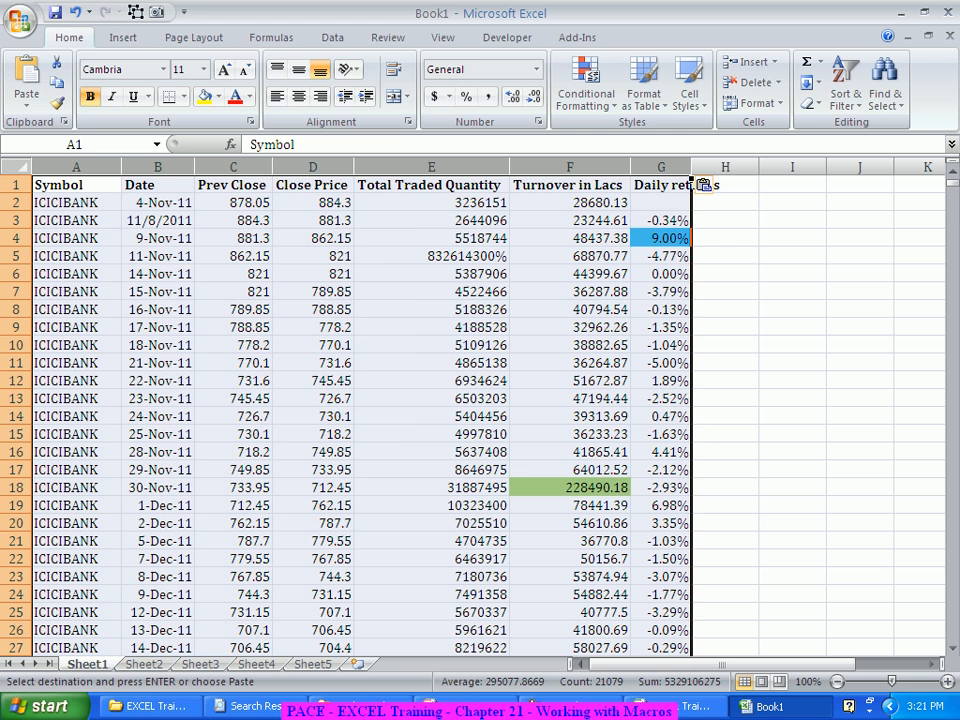
# Step: Create another blank workbook and paste the same copied stock columns into Sheet1 starting at A1
pyautogui.click(20, 20)
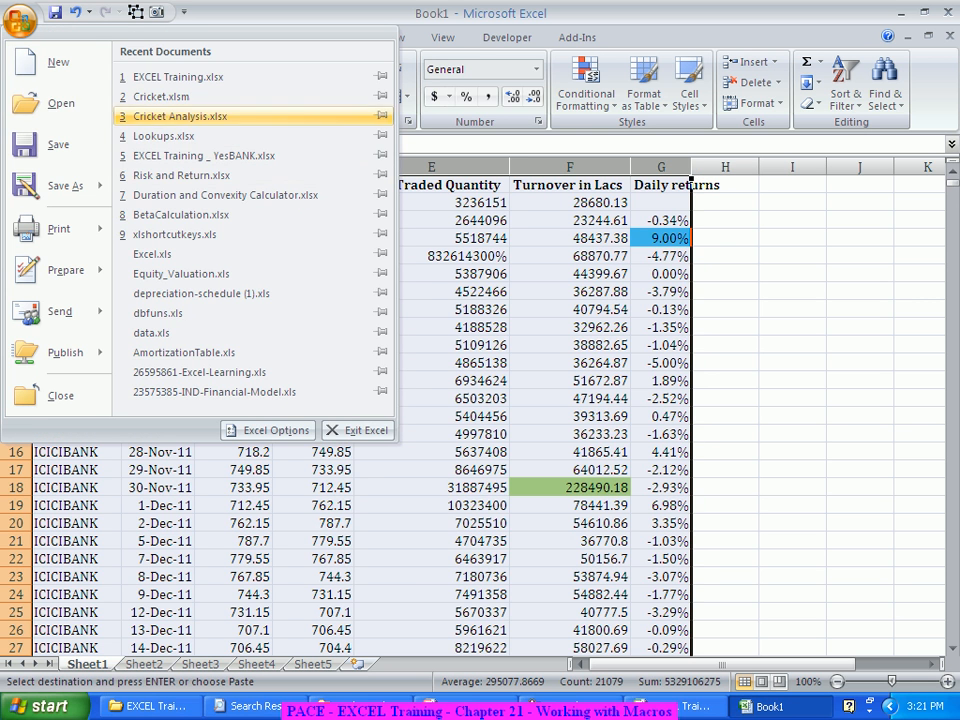
pyautogui.click(58, 63)
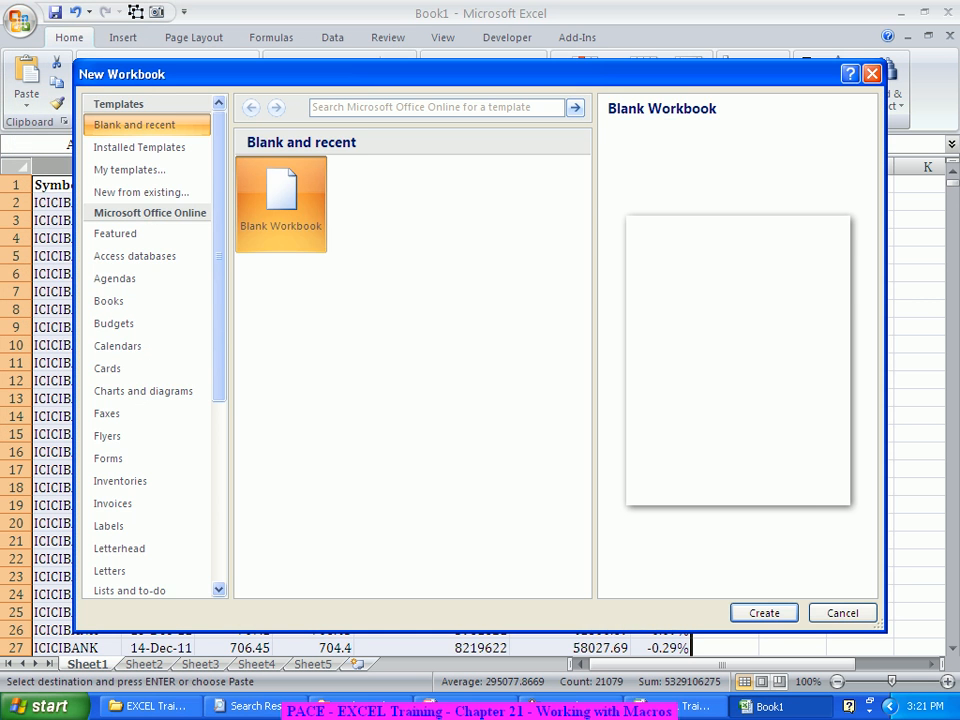
pyautogui.click(764, 613)
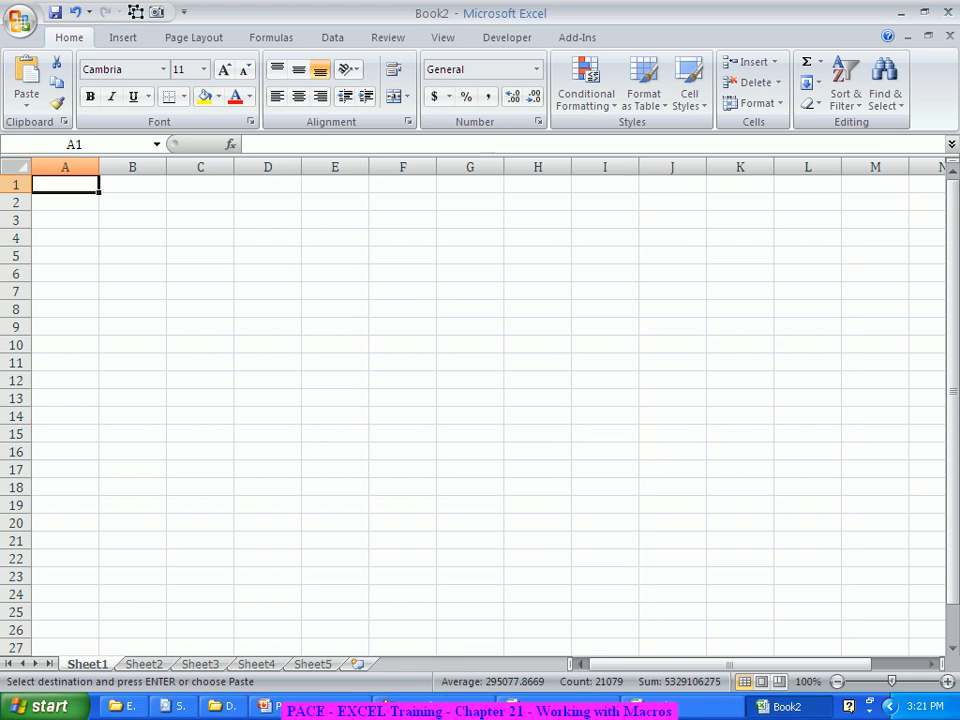
pyautogui.hotkey('ctrl', 'v')
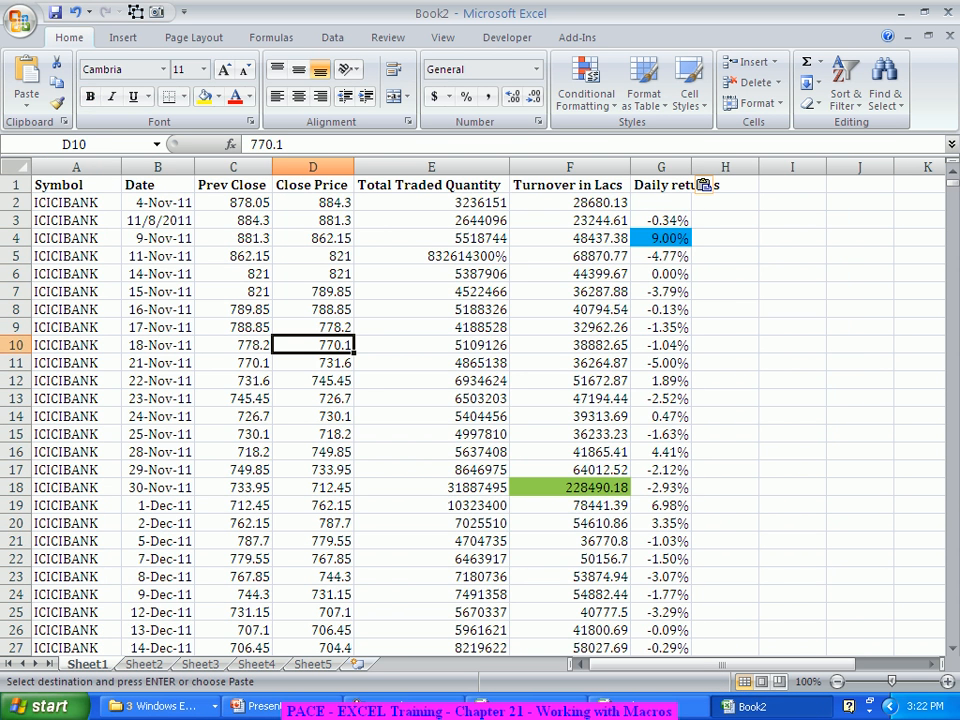
pyautogui.moveTo(14, 202); pyautogui.dragTo(12, 541)
pyautogui.click(14, 639)
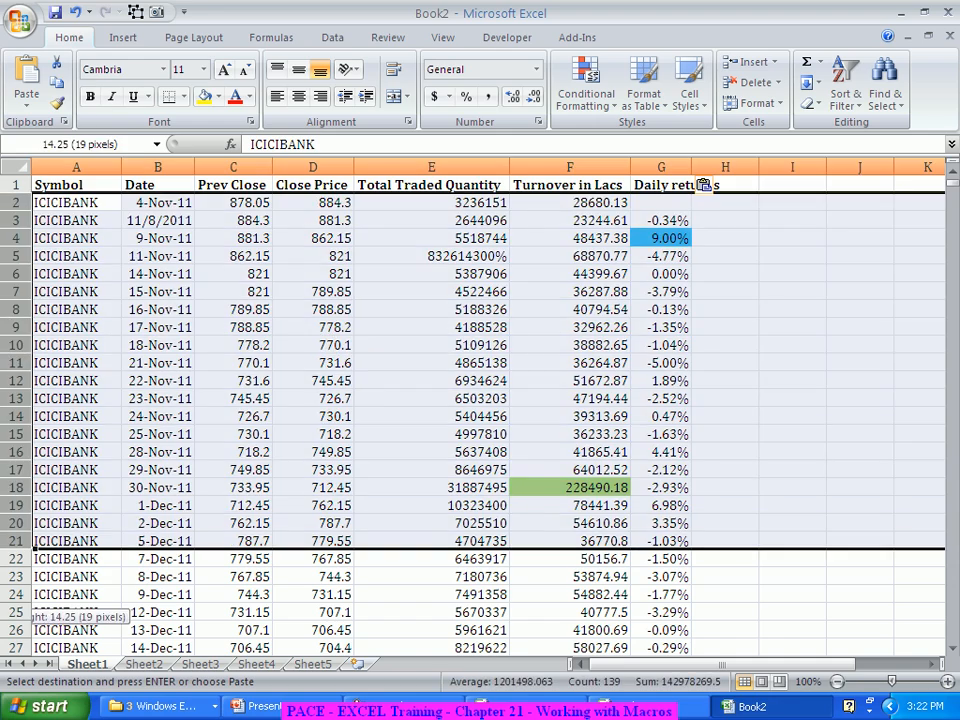
pyautogui.click(76, 541)
# Step: Clear all rows from the first HDFCBANK record in row 253 to the end of the data, leaving only ICICIBANK records
pyautogui.scroll(-6, 76, 541)
pyautogui.scroll(-20, 480, 410)
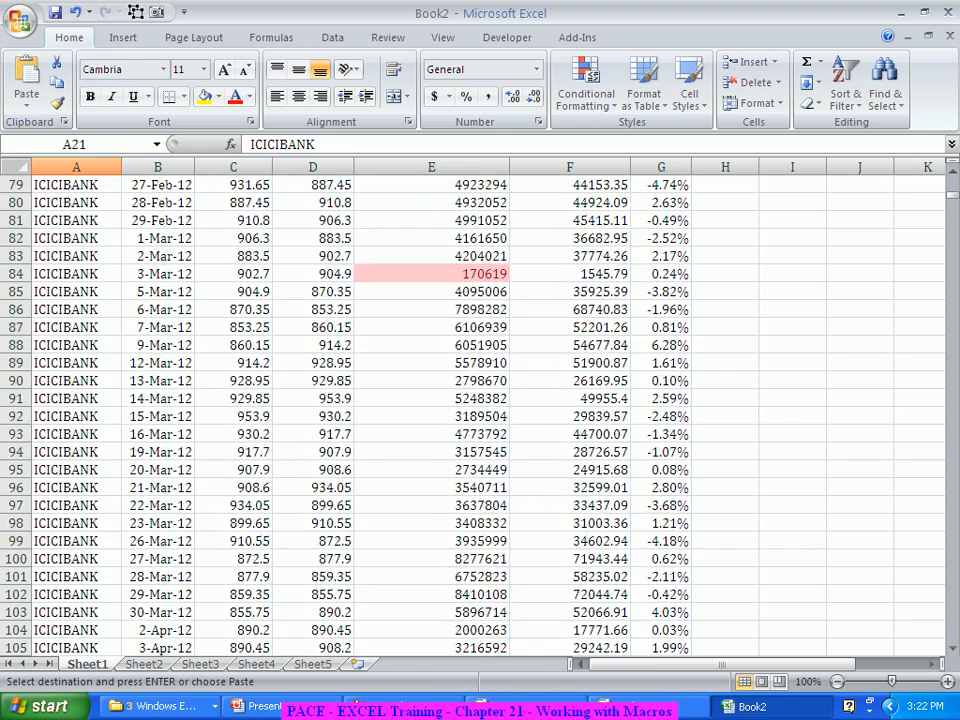
pyautogui.scroll(-20, 480, 410)
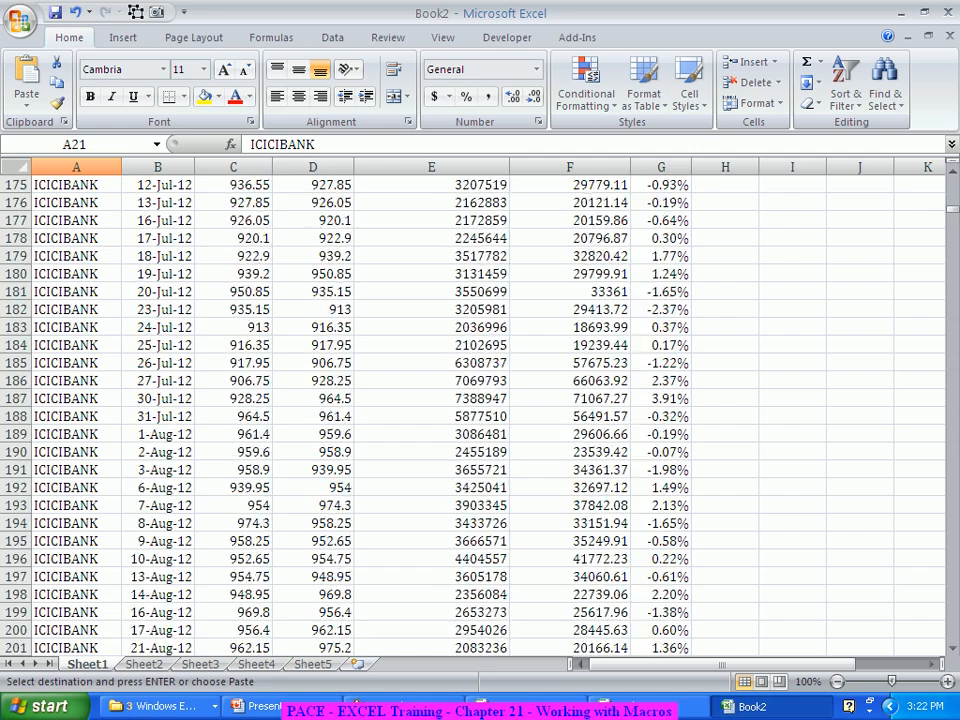
pyautogui.scroll(-20, 480, 410)
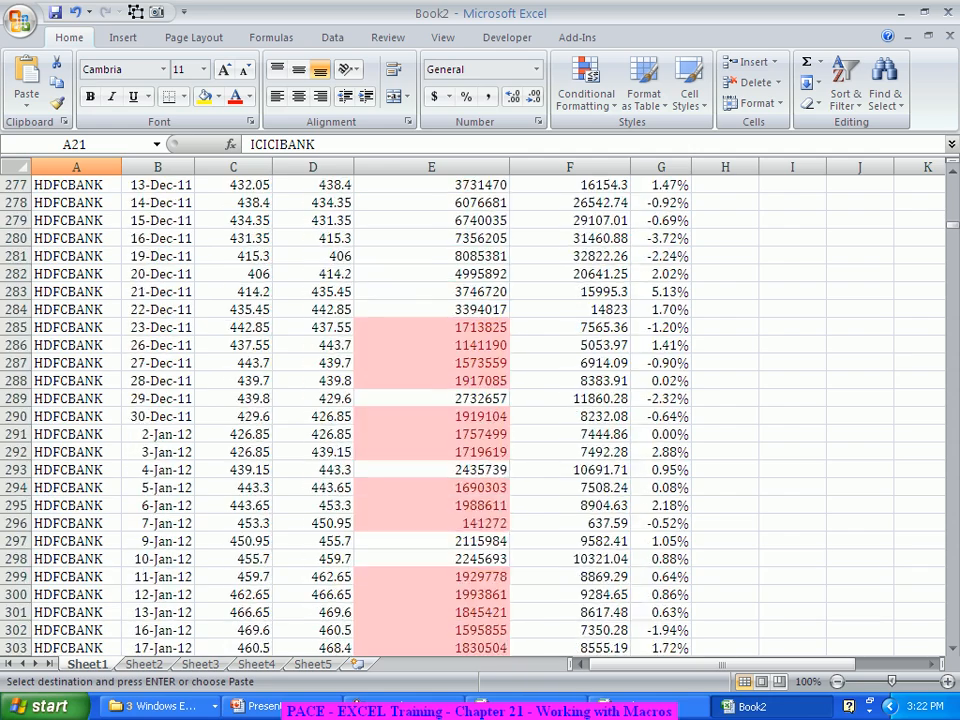
pyautogui.scroll(10, 480, 410)
pyautogui.scroll(4, 480, 410)
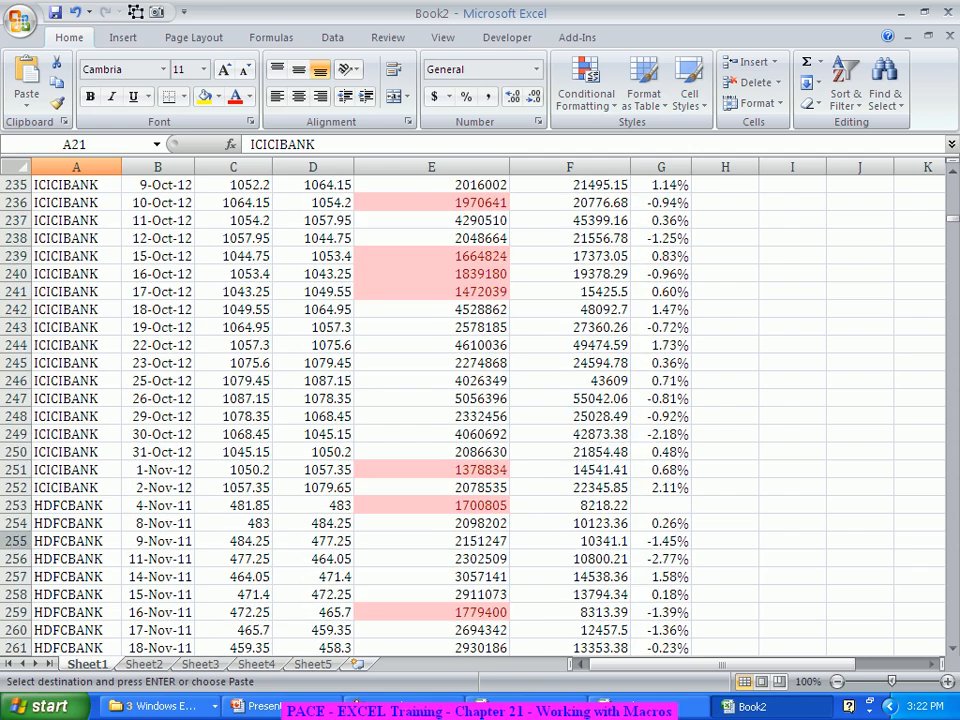
pyautogui.click(15, 505)
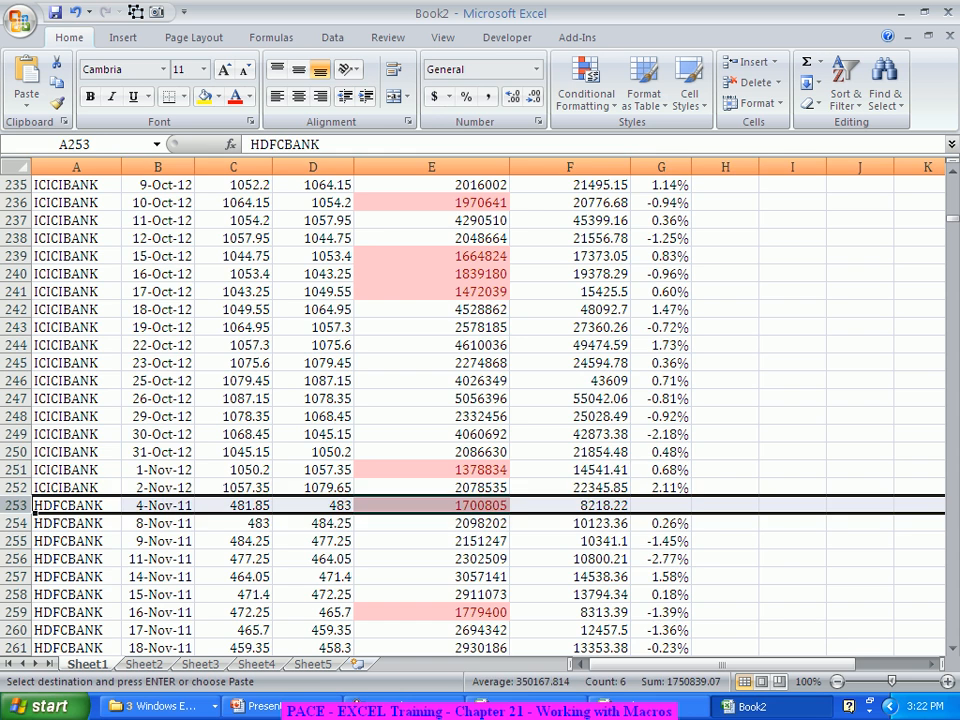
pyautogui.hotkey('ctrl', 'shift', 'Down')
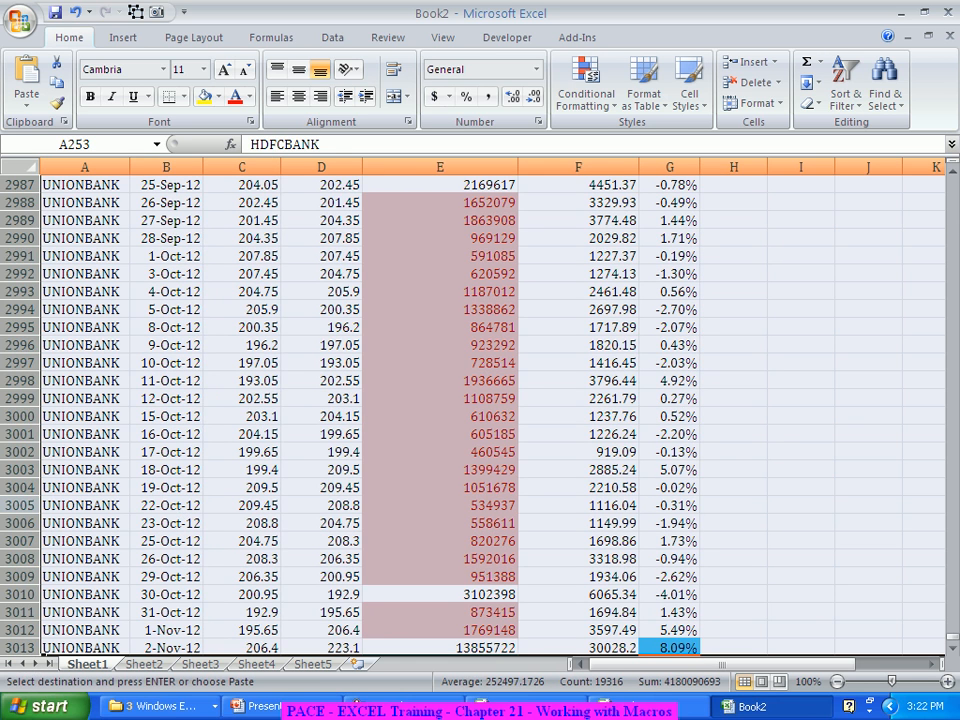
pyautogui.press('Delete')
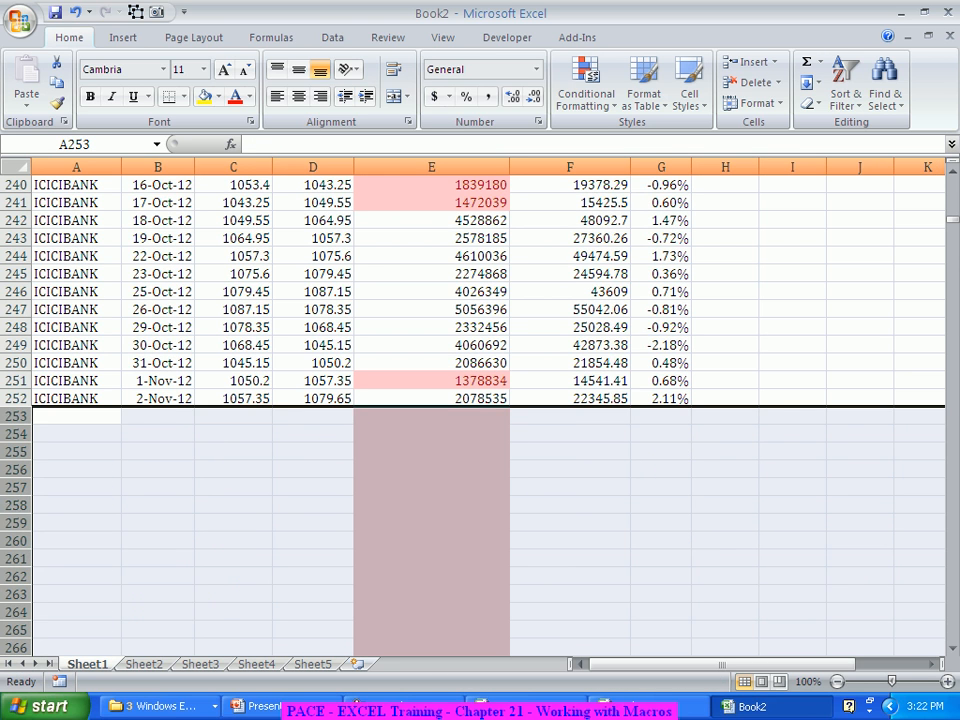
pyautogui.click(76, 487)
pyautogui.scroll(20, 480, 410)
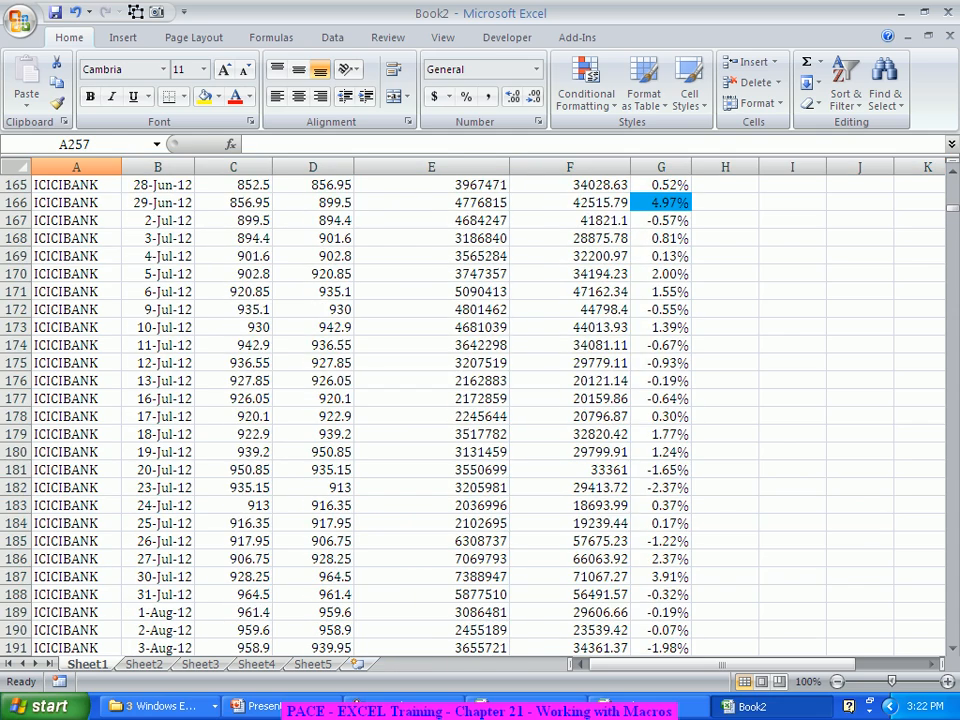
# Step: Save the workbook as ICICIBANK in the EXCEL Training - 17Nov2012 folder on Local Disk (E:)
pyautogui.hotkey('ctrl', 's')
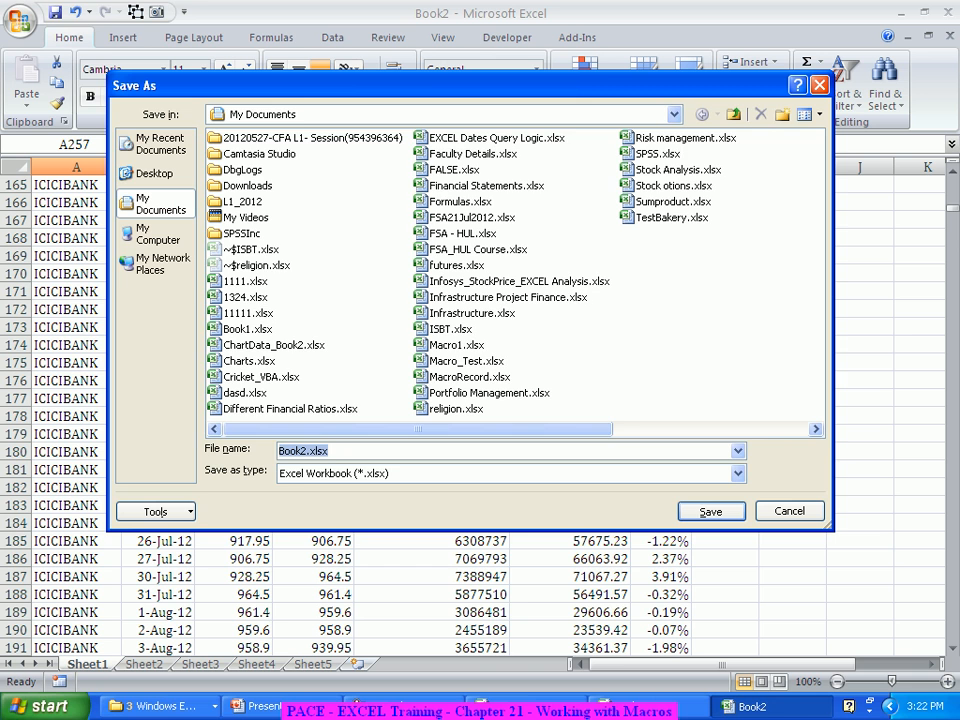
pyautogui.click(157, 234)
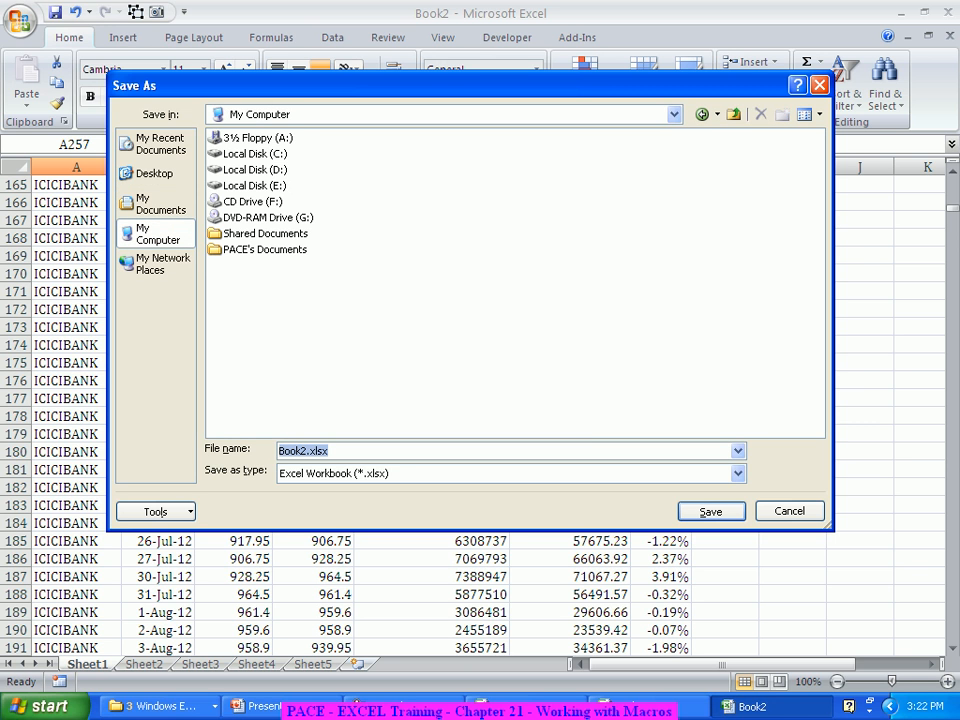
pyautogui.doubleClick(254, 186)
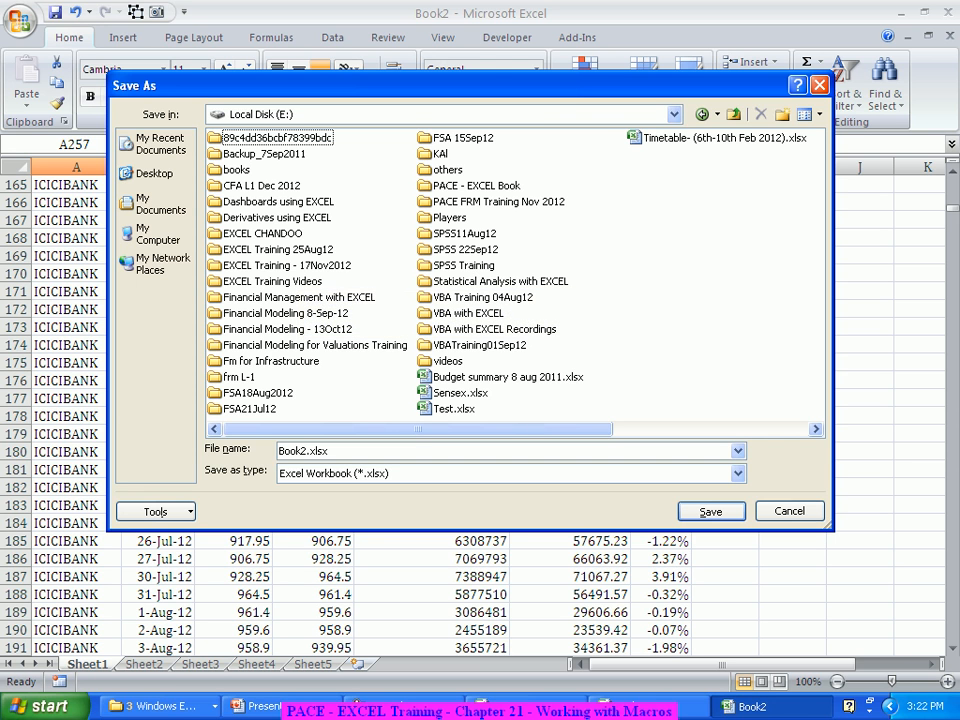
pyautogui.doubleClick(287, 265)
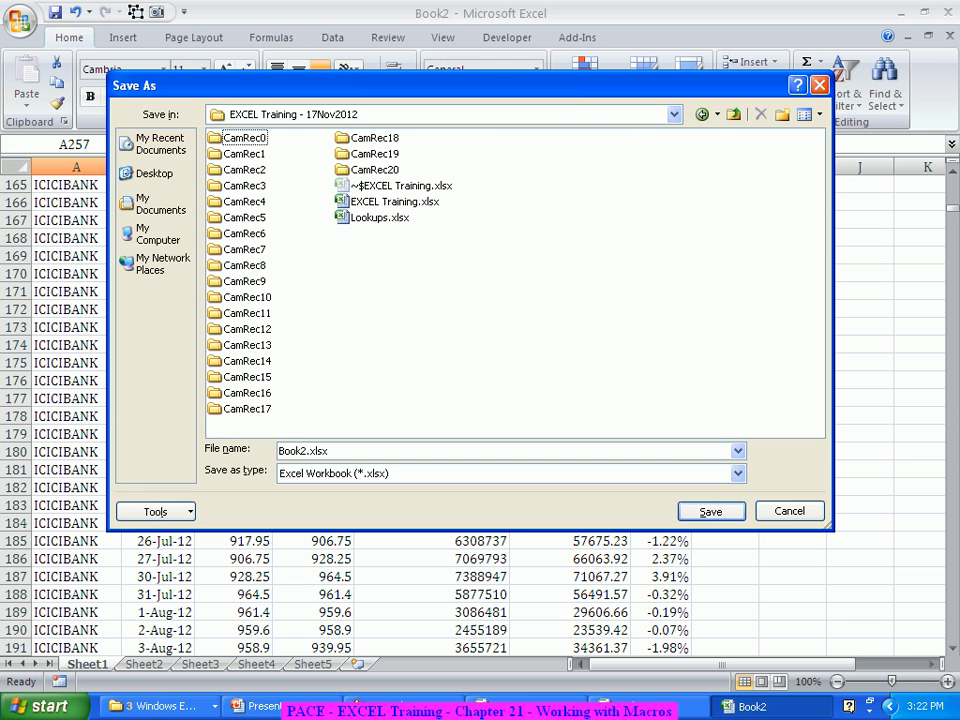
pyautogui.click(351, 451)
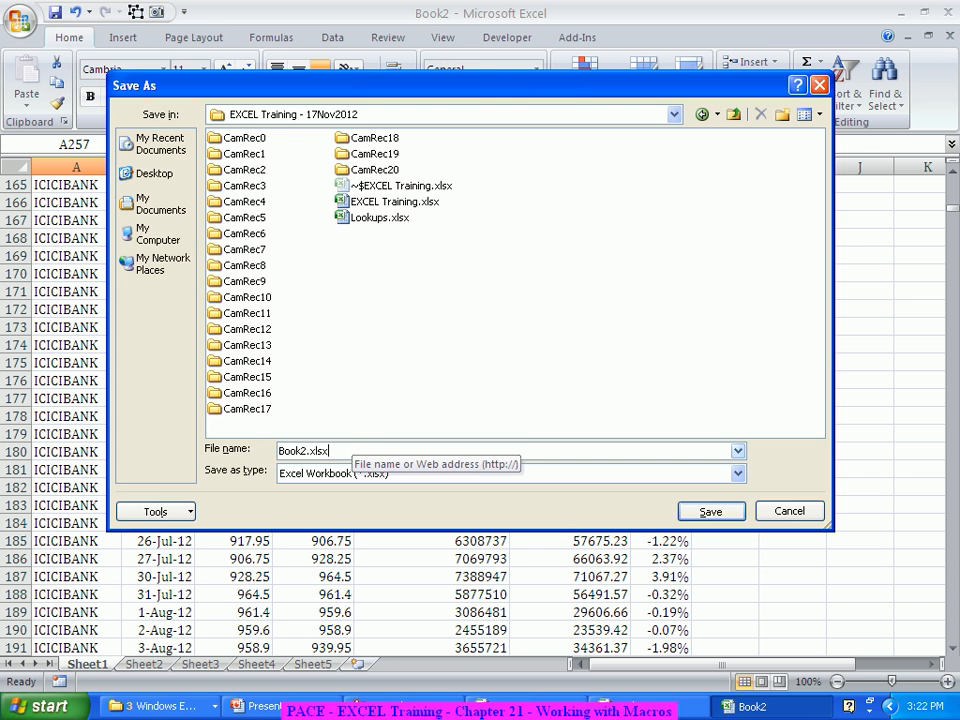
pyautogui.hotkey('shift', 'Home')
pyautogui.write('ICI')
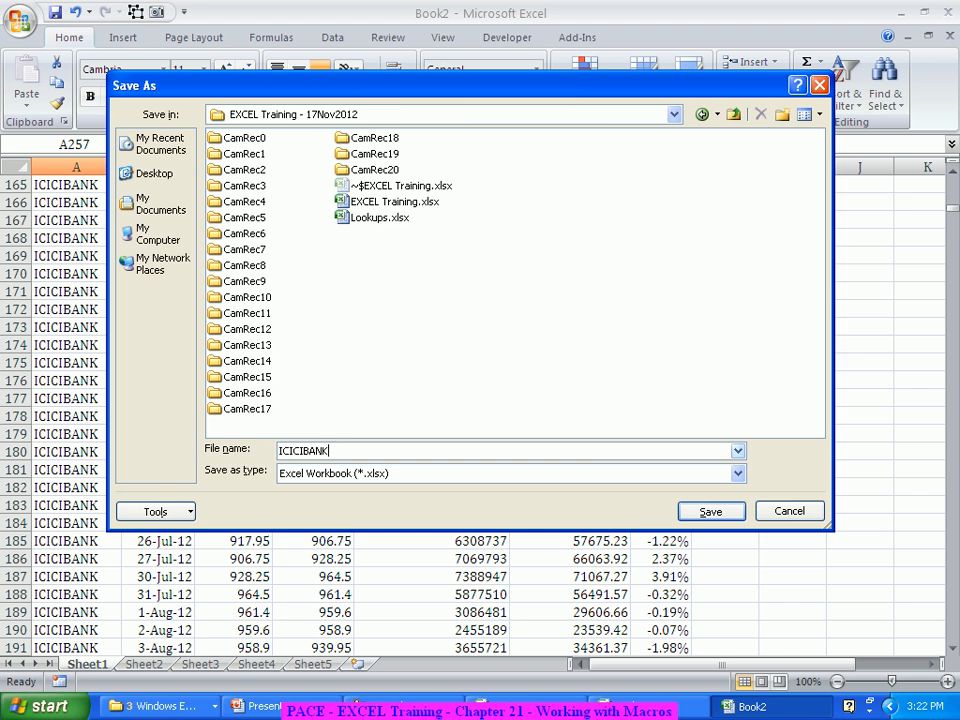
pyautogui.write('CIBANK')
pyautogui.press('Return')
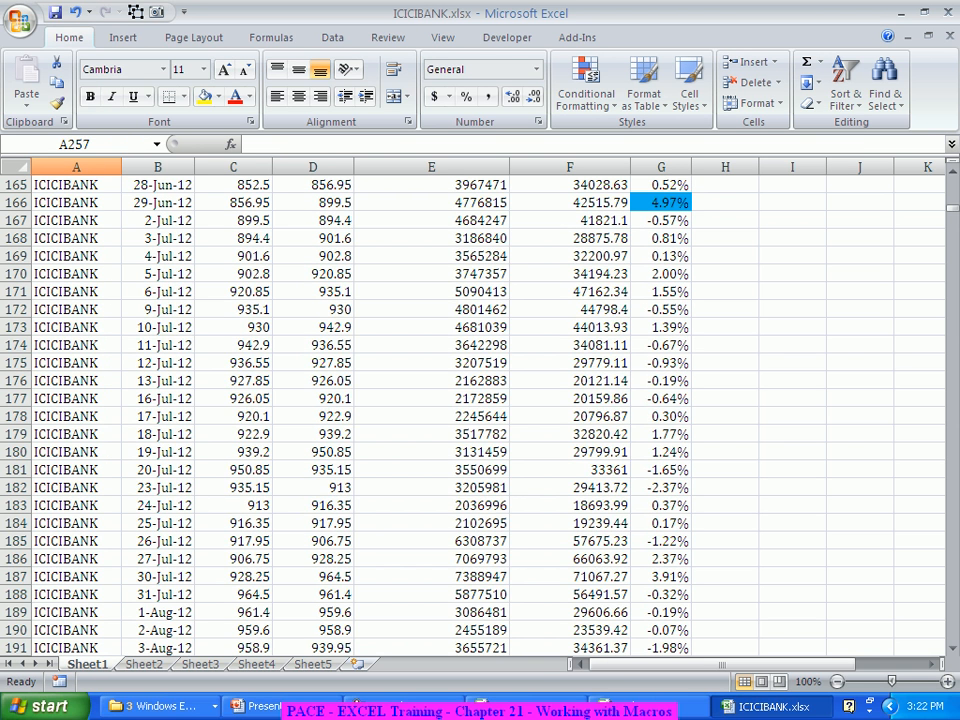
# Step: Switch to the Book1 workbook holding the full stock data
pyautogui.click(664, 706)
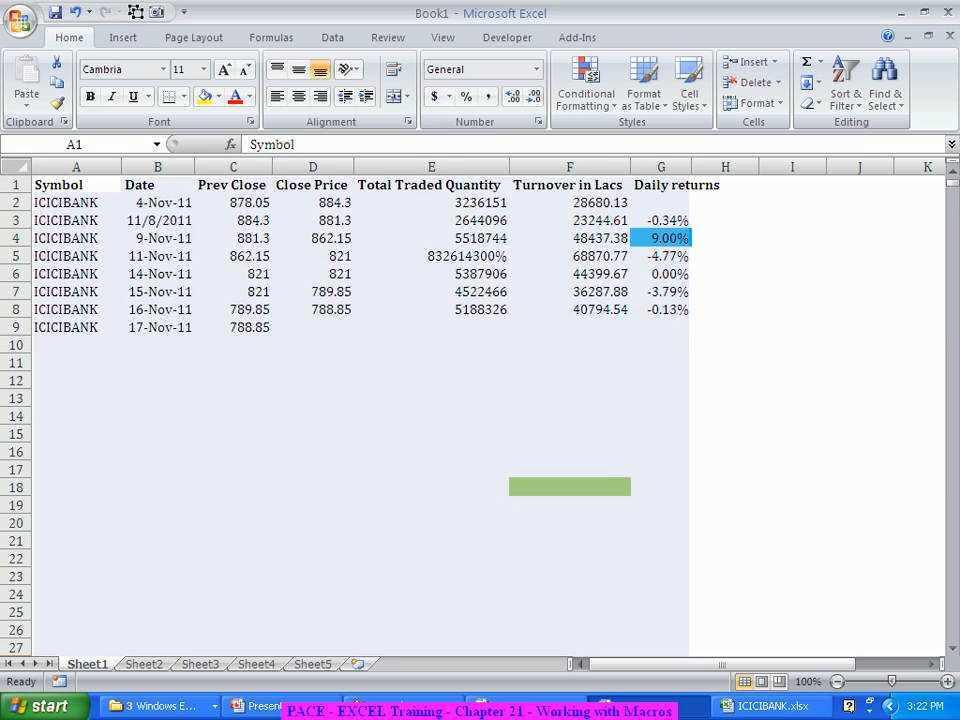
pyautogui.click(158, 381)
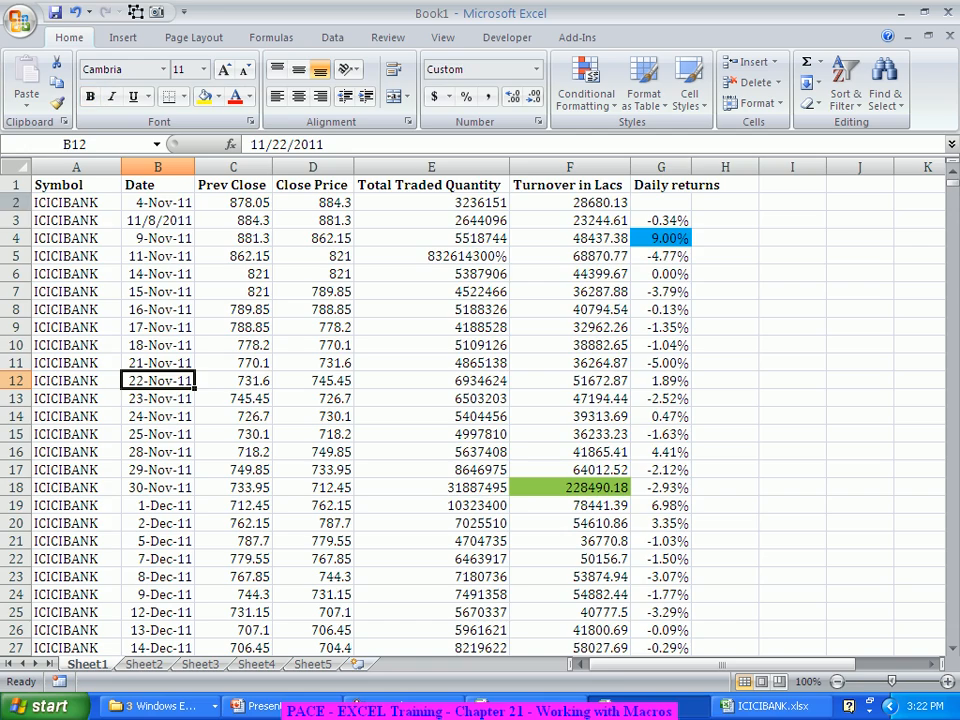
pyautogui.moveTo(15, 203); pyautogui.dragTo(15, 594)
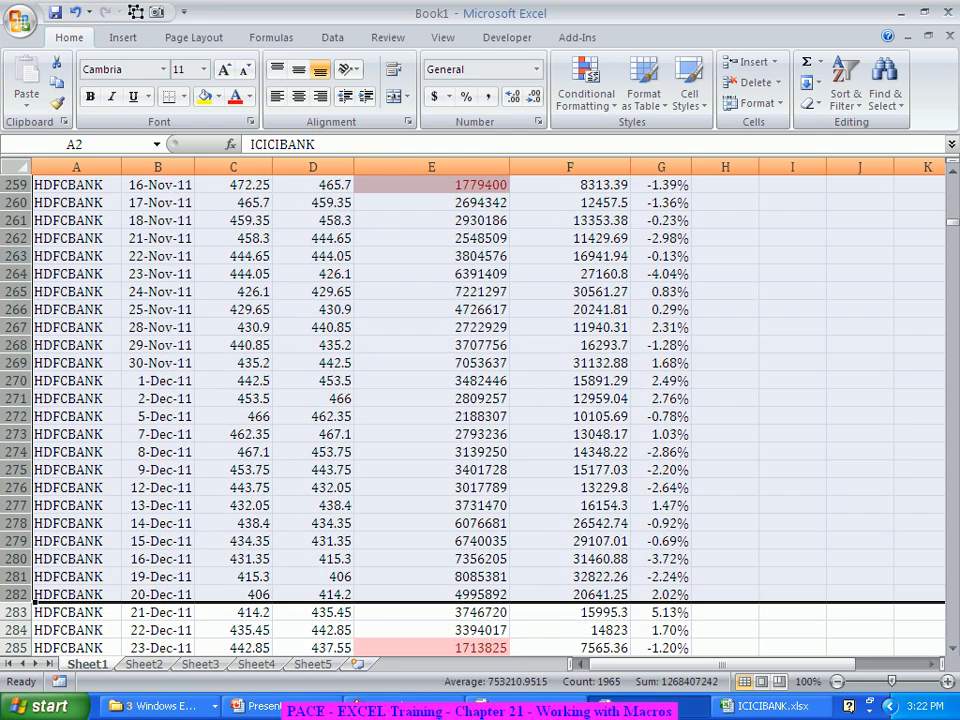
pyautogui.click(60, 291)
pyautogui.scroll(4, 60, 291)
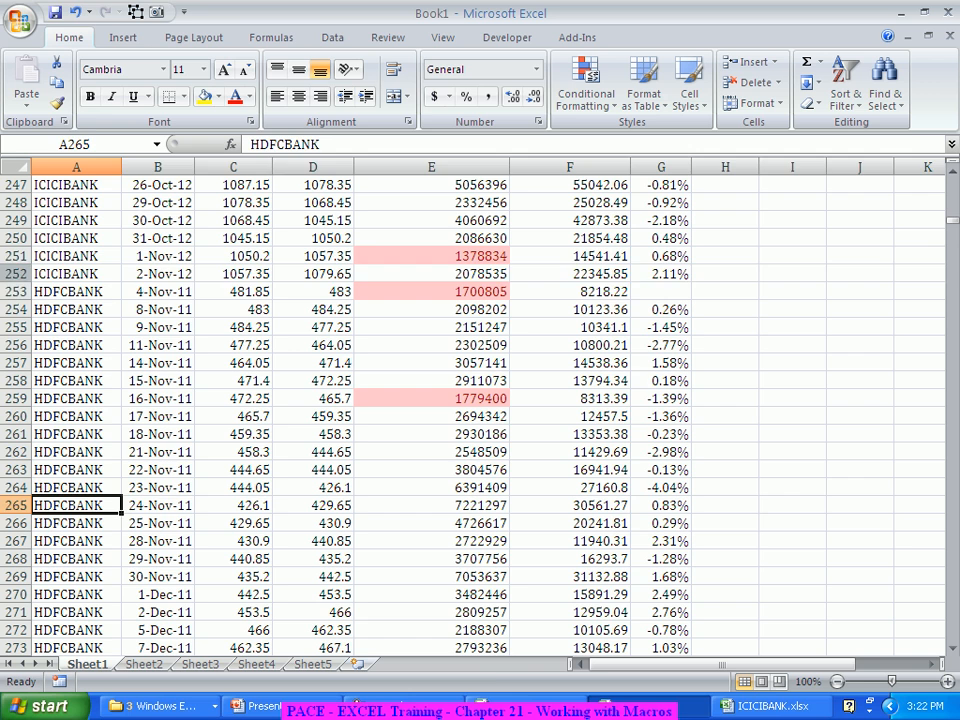
pyautogui.click(15, 274)
pyautogui.hotkey('ctrl', 'shift', 'Up')
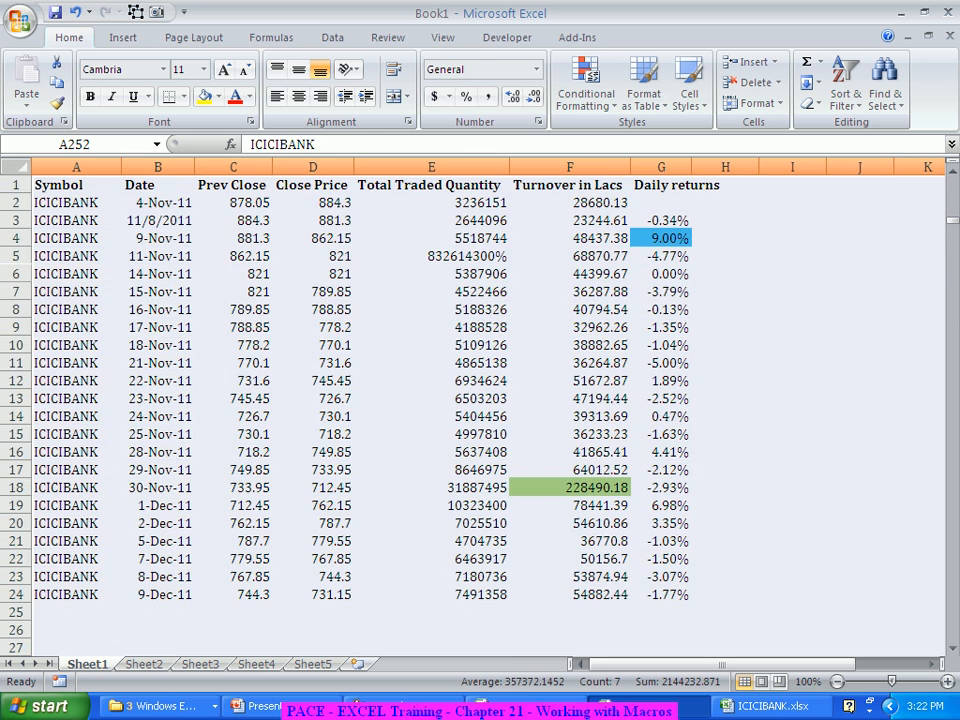
pyautogui.hotkey('ctrl', 'shift', 'Down')
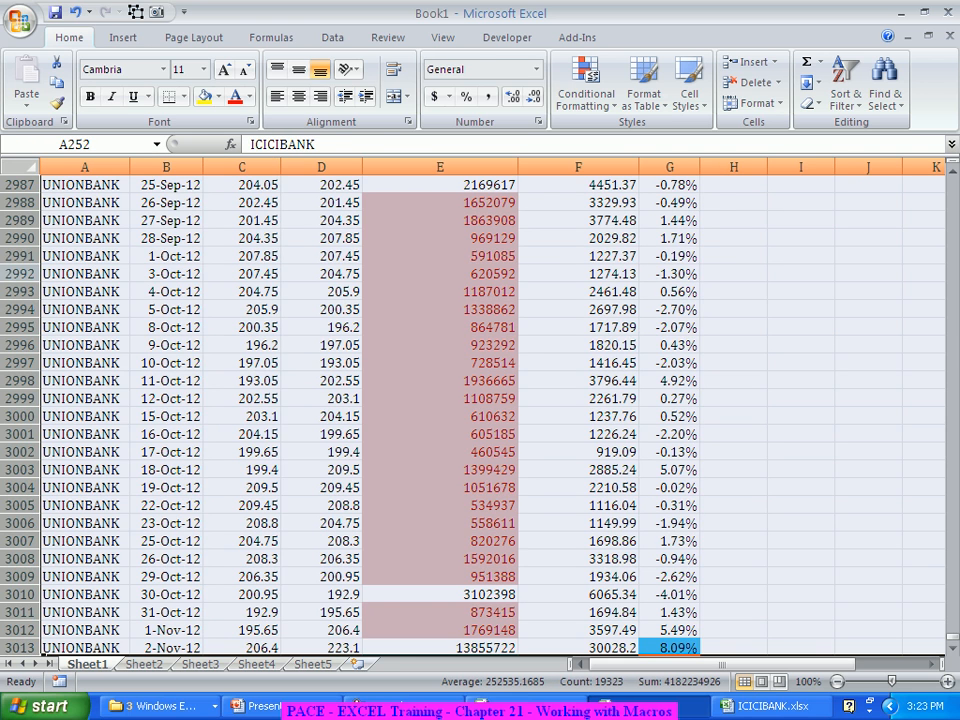
pyautogui.click(166, 345)
pyautogui.scroll(3, 166, 345)
pyautogui.scroll(-6, 166, 345)
pyautogui.scroll(6, 166, 345)
pyautogui.click(85, 327)
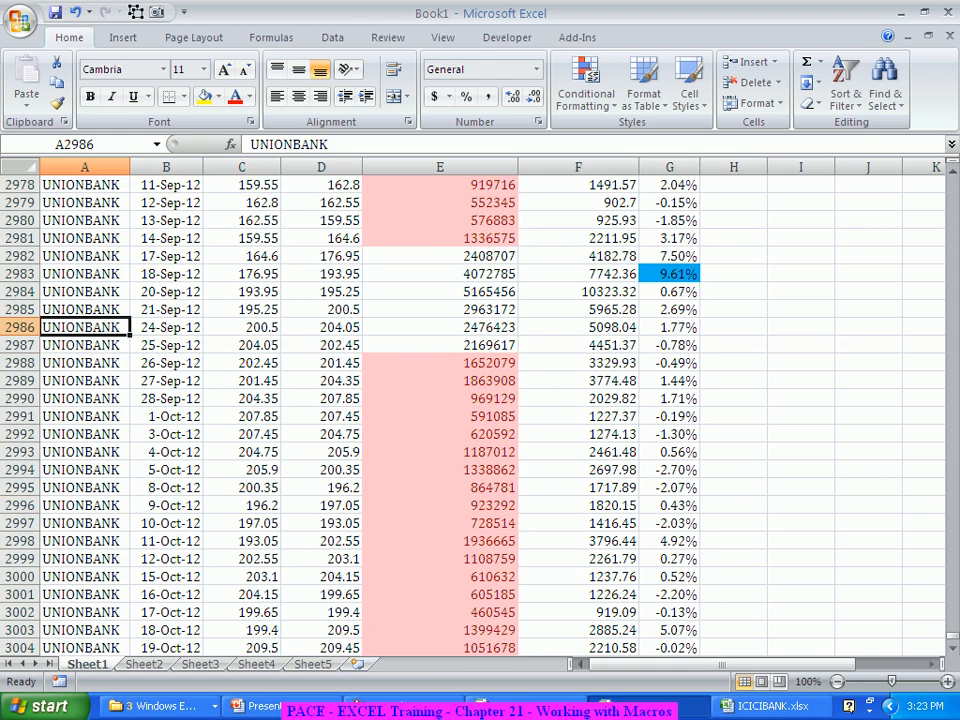
pyautogui.hotkey('ctrl', 'Home')
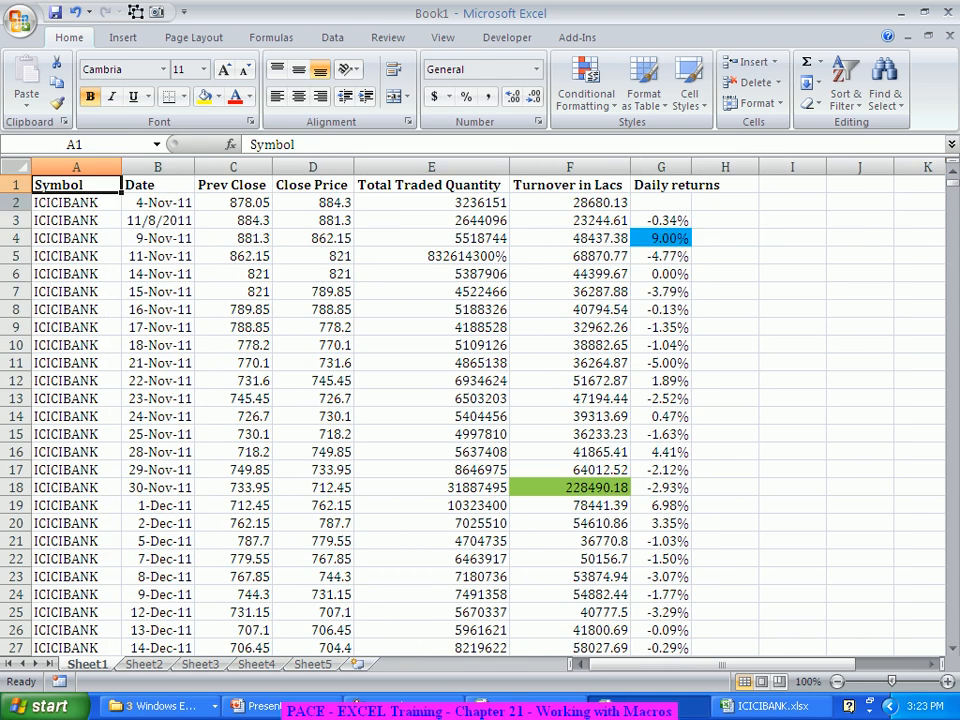
pyautogui.click(16, 203)
pyautogui.hotkey('ctrl', 'shift', 'Down')
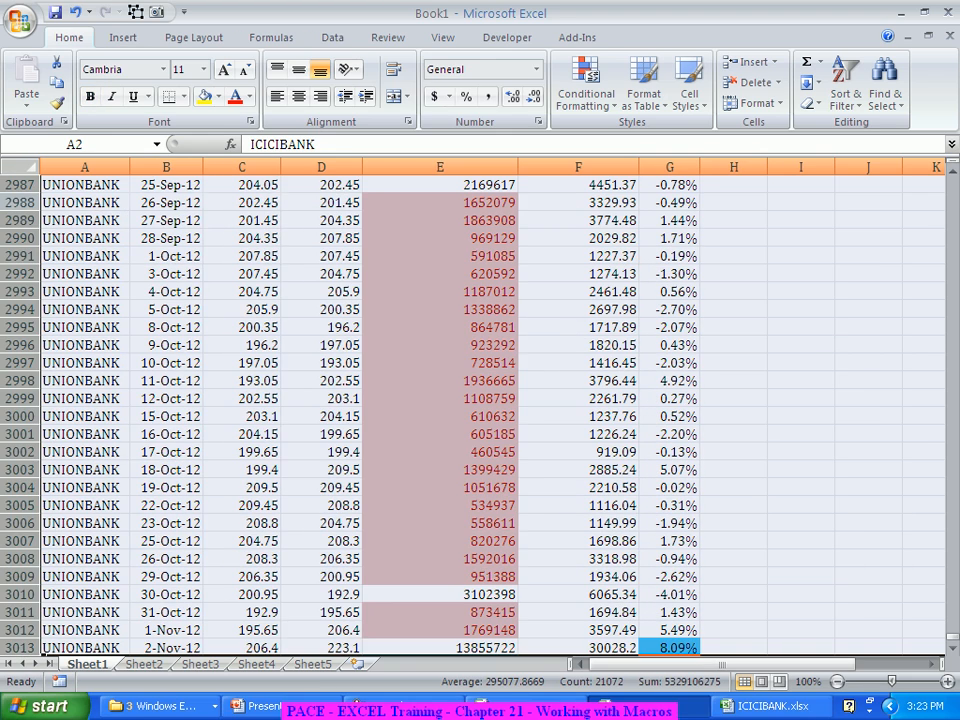
pyautogui.scroll(13, 480, 410)
pyautogui.scroll(20, 480, 410)
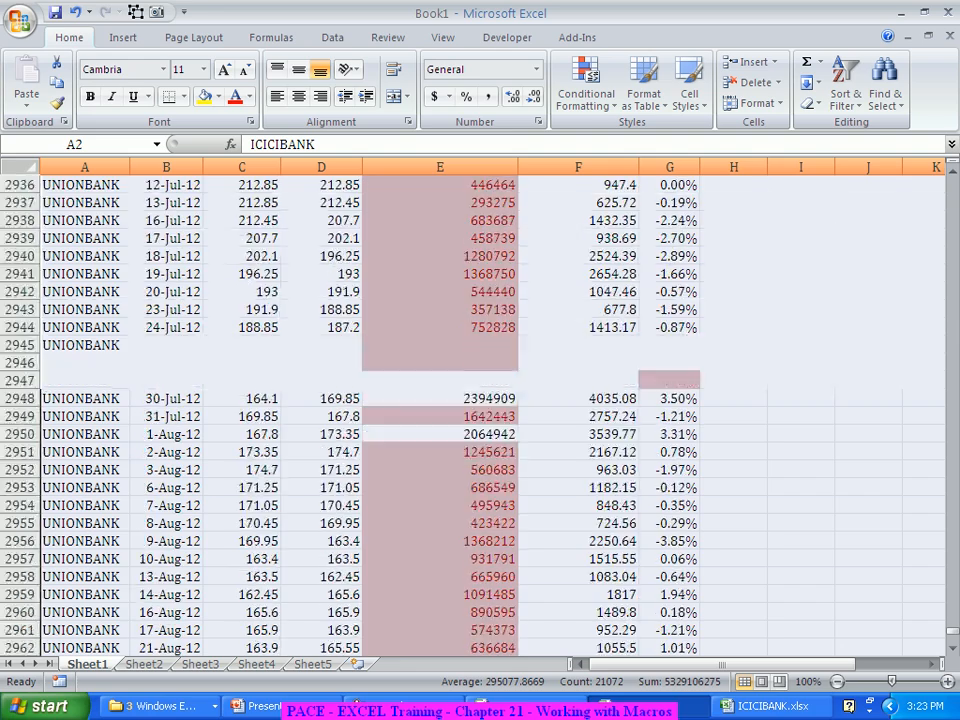
pyautogui.scroll(-1, 480, 410)
pyautogui.scroll(-5, 480, 410)
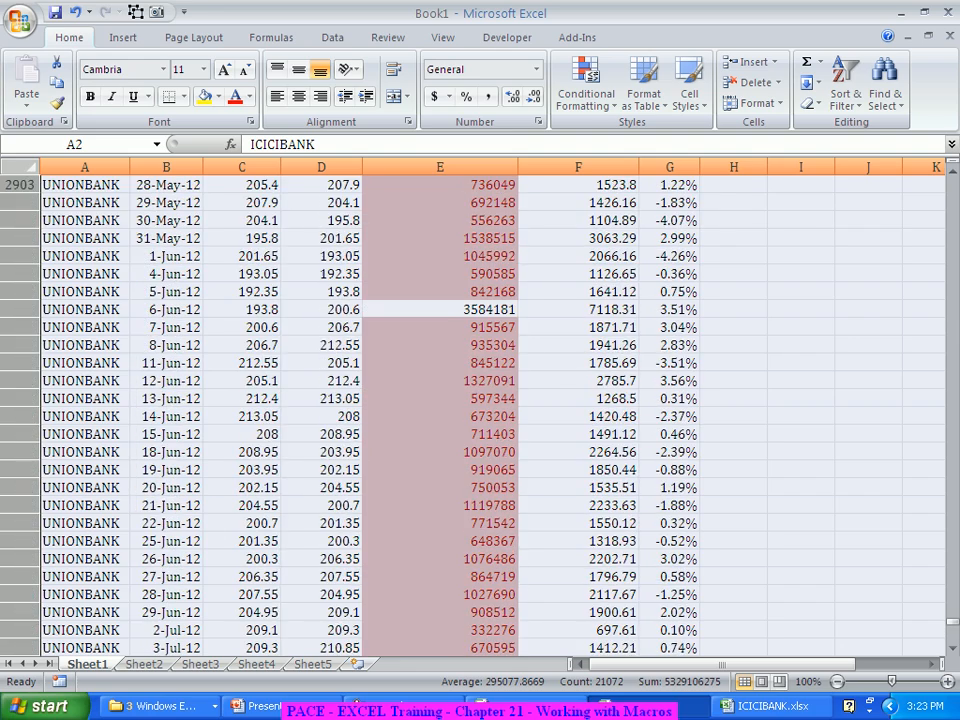
pyautogui.click(84, 541)
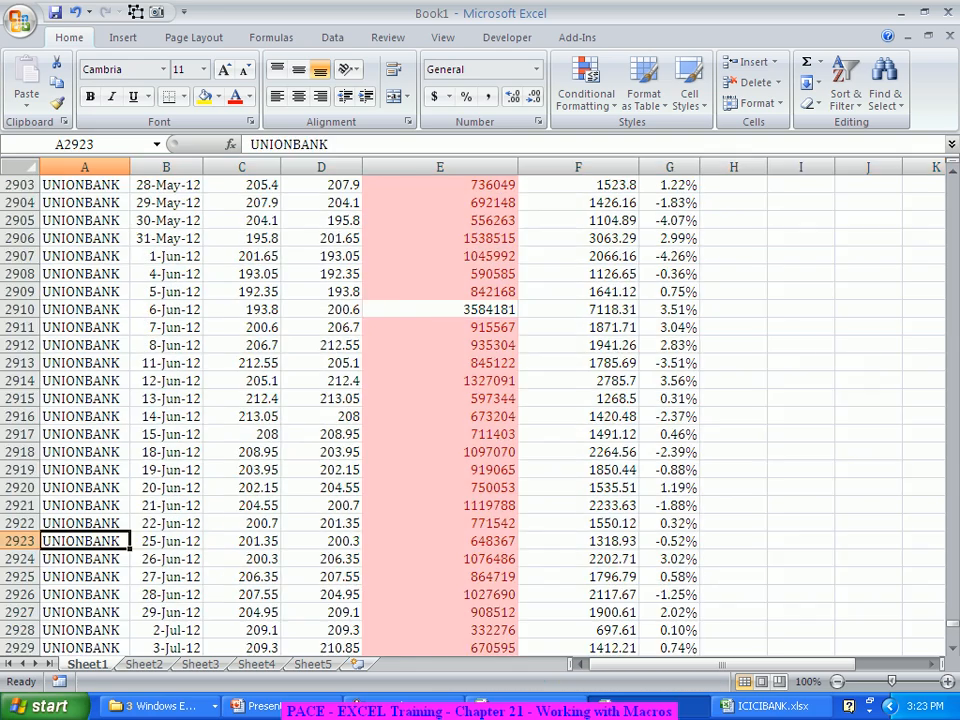
pyautogui.hotkey('ctrl', 'Home')
pyautogui.moveTo(15, 202); pyautogui.dragTo(15, 416)
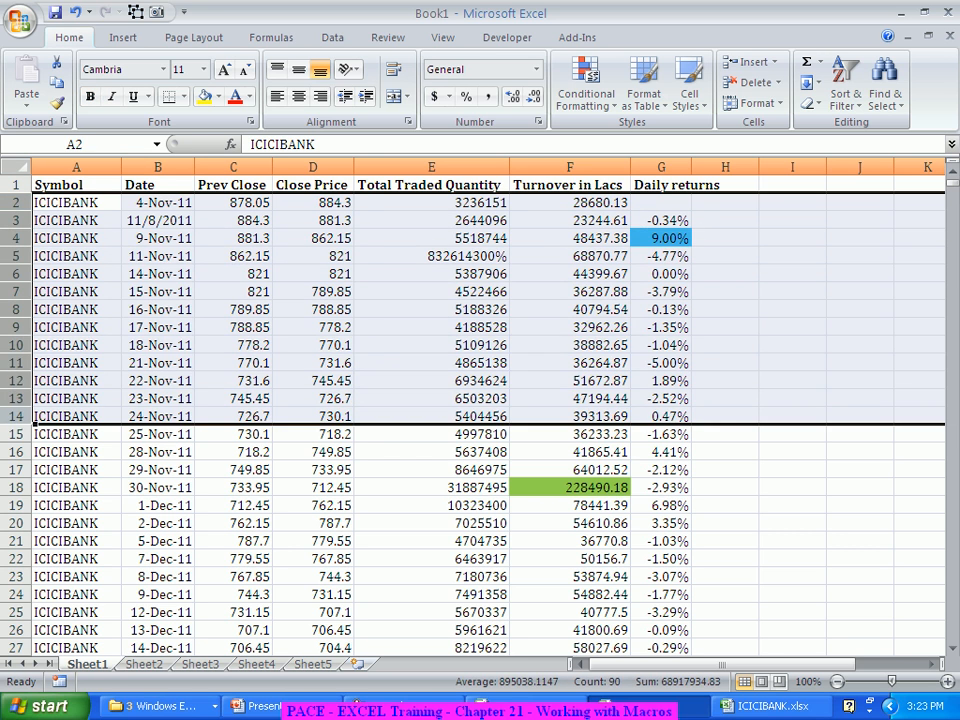
pyautogui.hotkey('ctrl', 'Down')
pyautogui.scroll(-3, 480, 410)
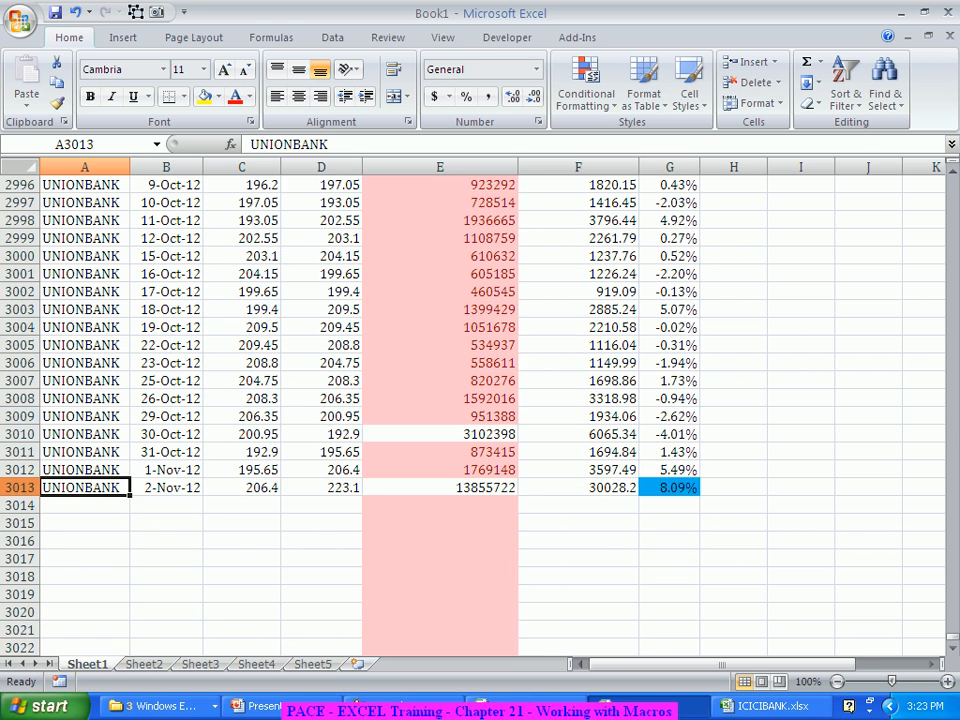
pyautogui.moveTo(20, 487); pyautogui.dragTo(20, 200)
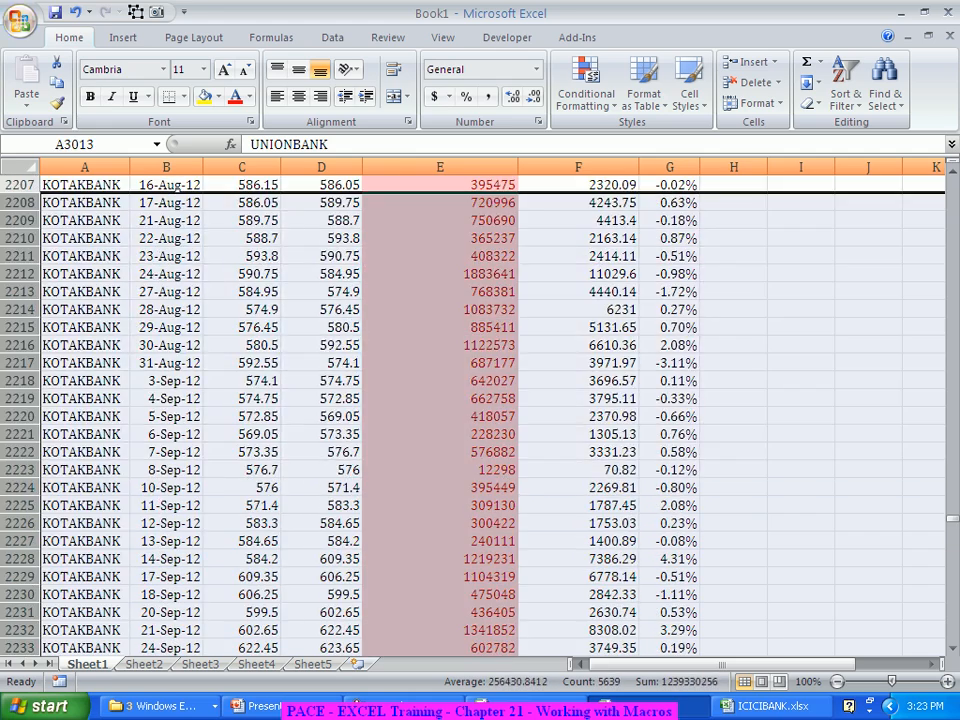
pyautogui.click(166, 291)
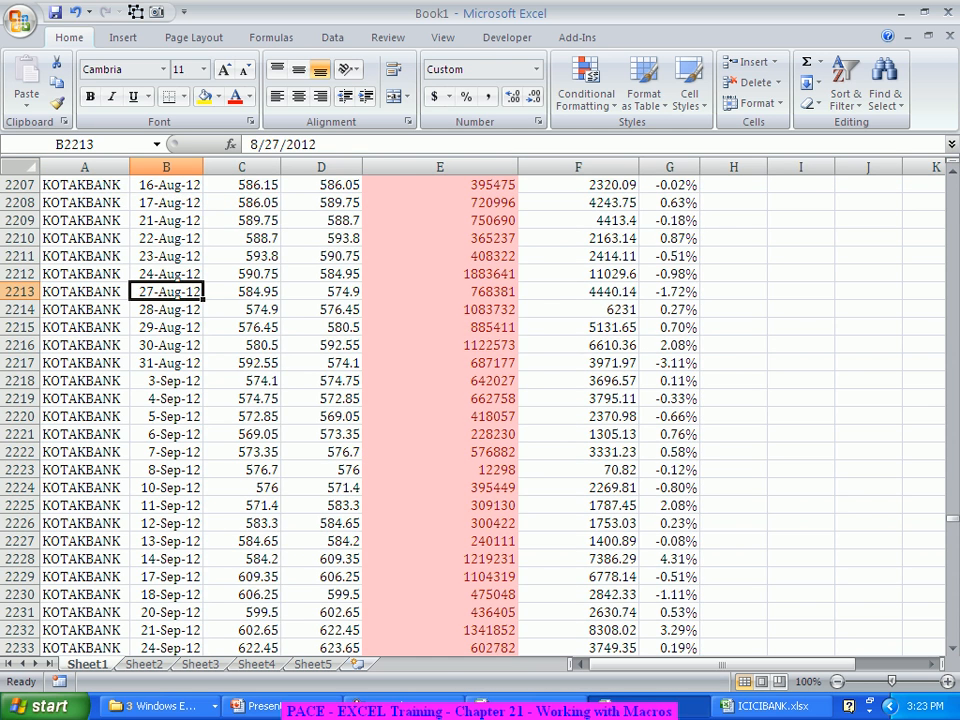
pyautogui.hotkey('ctrl', 'Up')
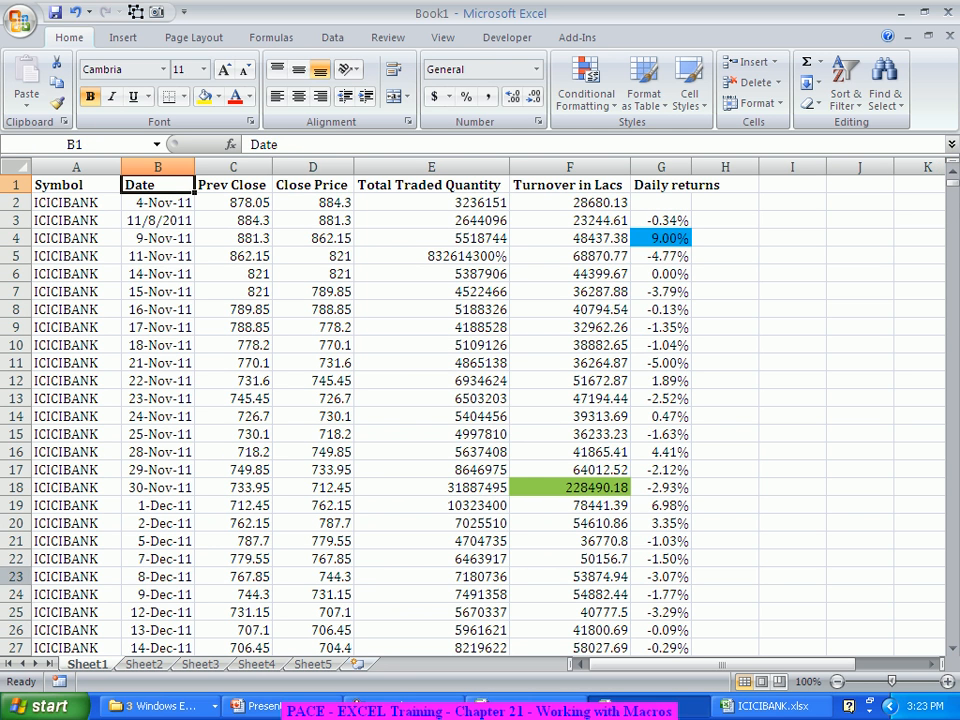
pyautogui.moveTo(76, 203); pyautogui.dragTo(661, 220)
pyautogui.hotkey('ctrl', 'shift', 'Down')
pyautogui.hotkey('ctrl', 'shift', 'Down')
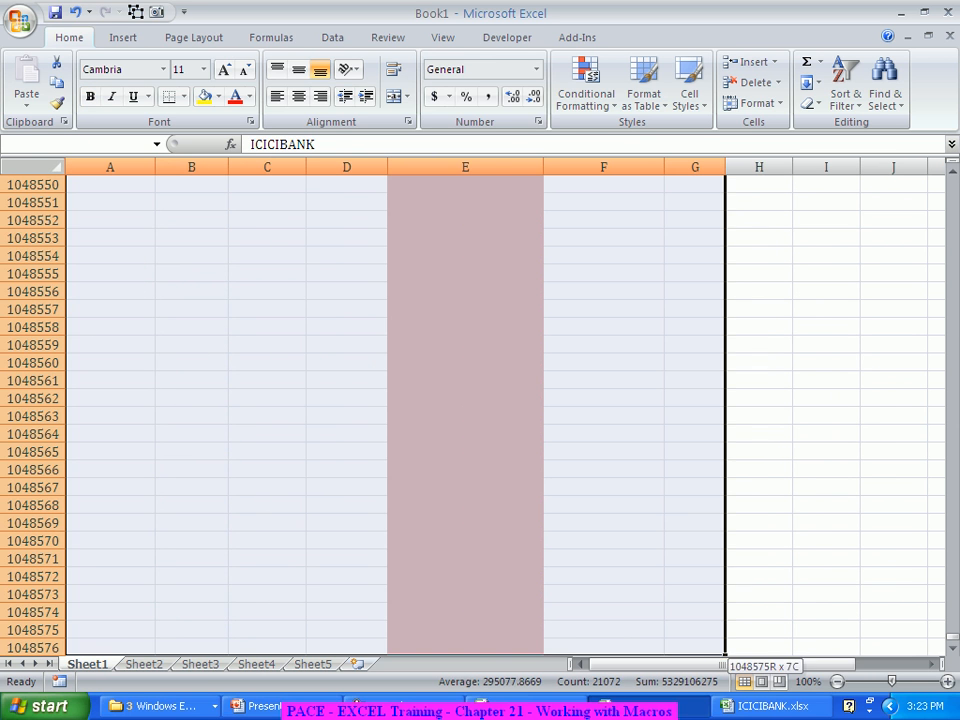
pyautogui.click(603, 220)
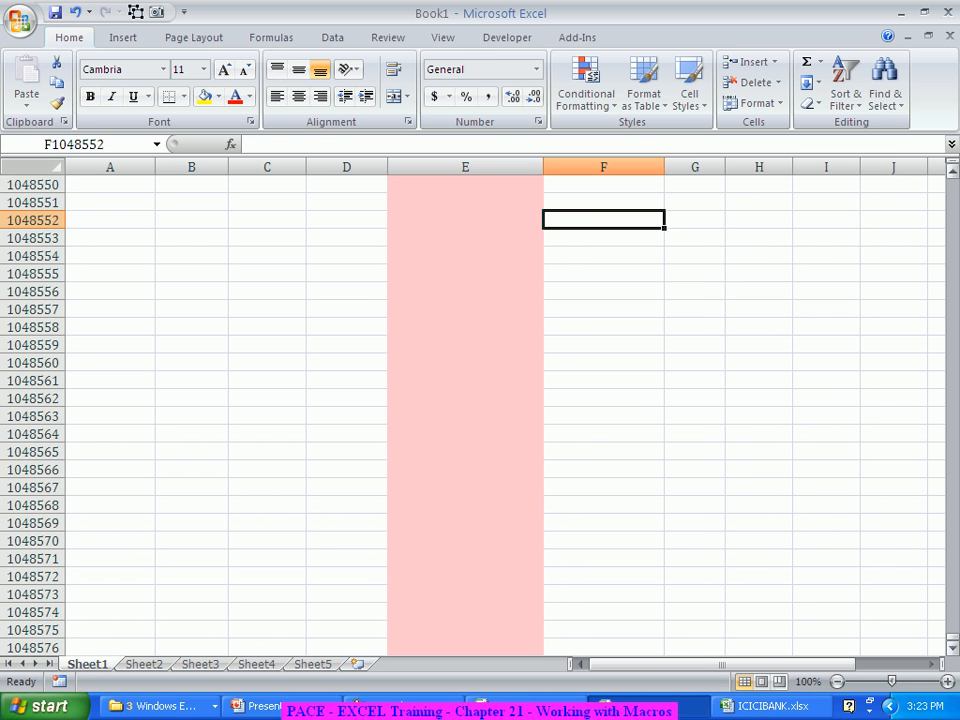
pyautogui.click(110, 452)
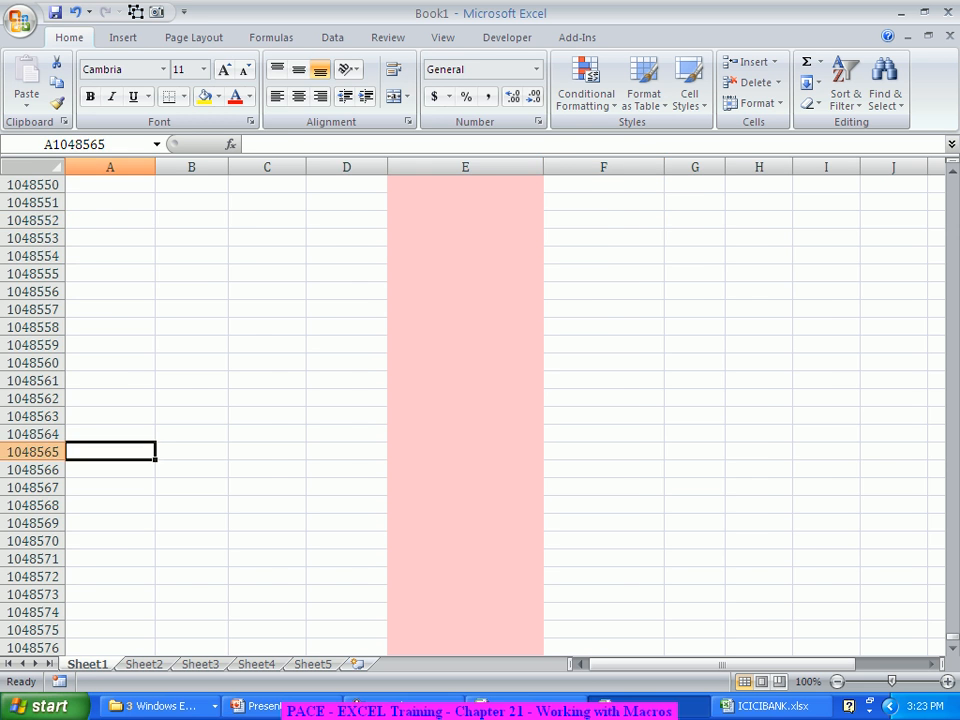
pyautogui.hotkey('ctrl', 'Up')
pyautogui.scroll(3, 480, 400)
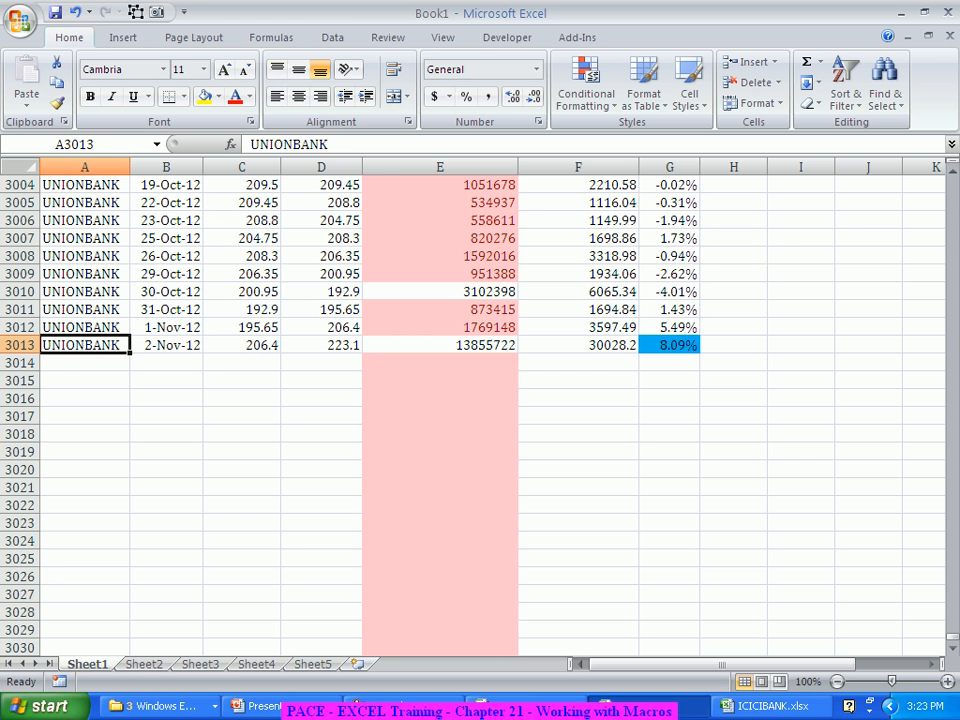
# Step: Turn on filtering for the stock data and filter the Symbol column to show every bank except HDFCBANK
pyautogui.click(332, 37)
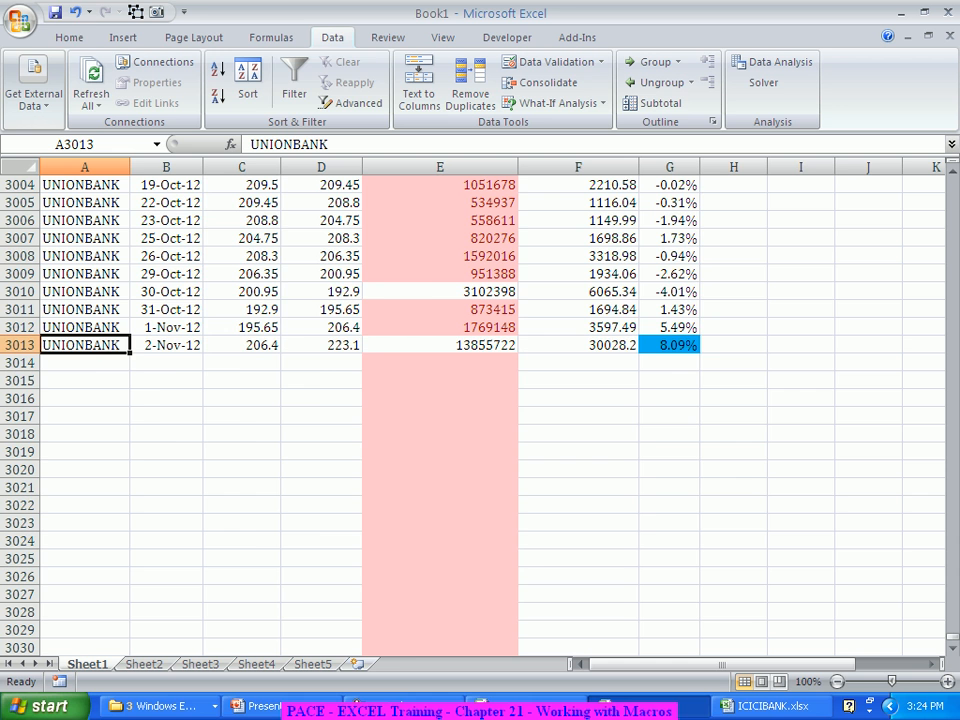
pyautogui.click(294, 76)
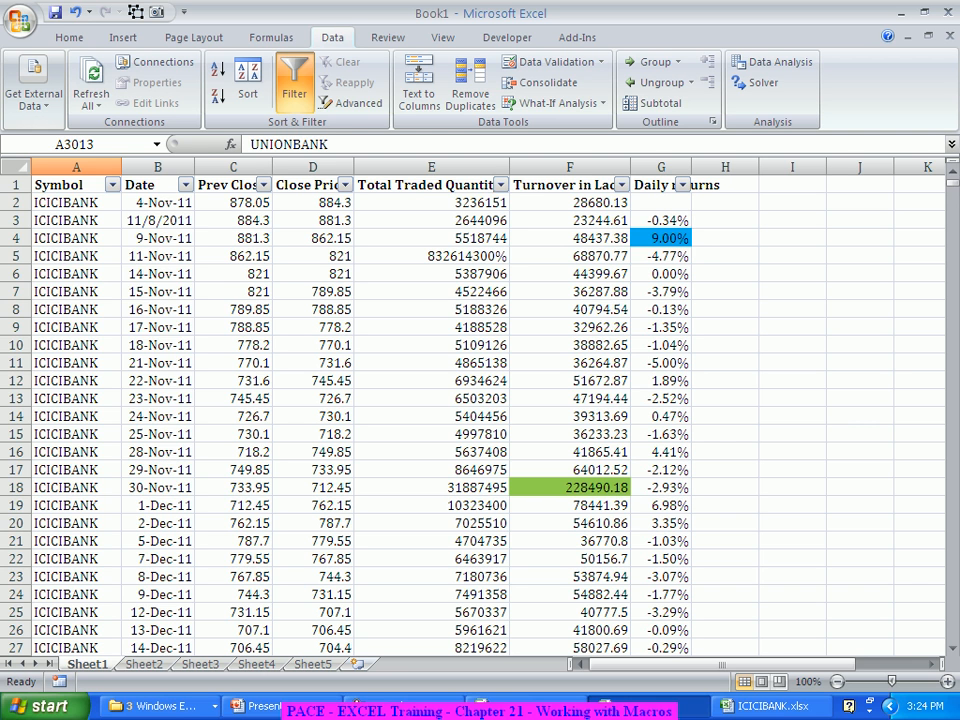
pyautogui.click(112, 184)
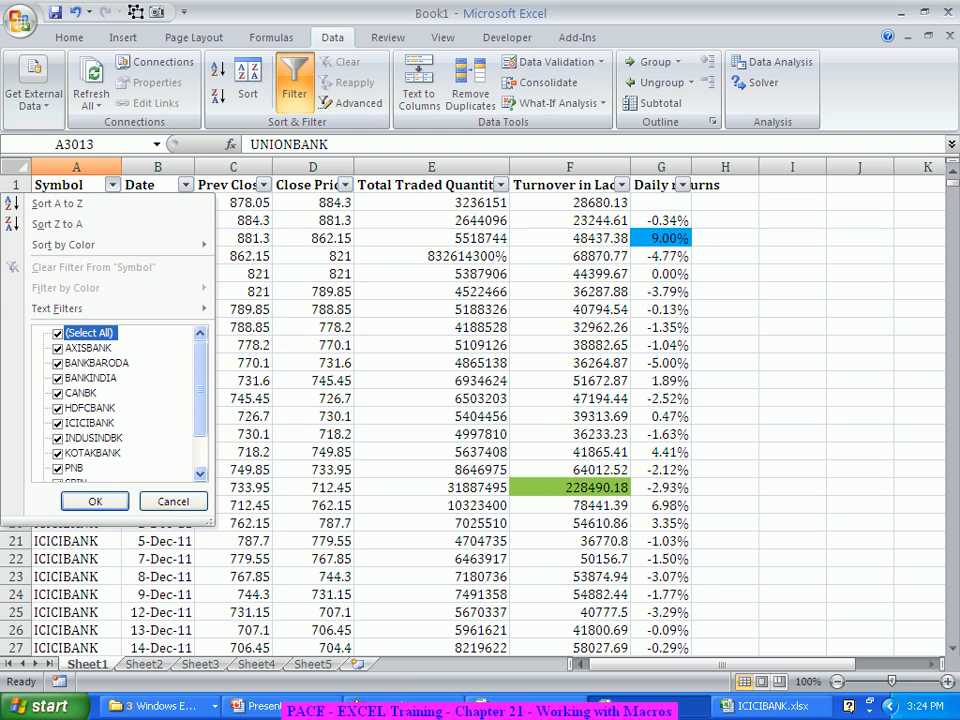
pyautogui.click(58, 332)
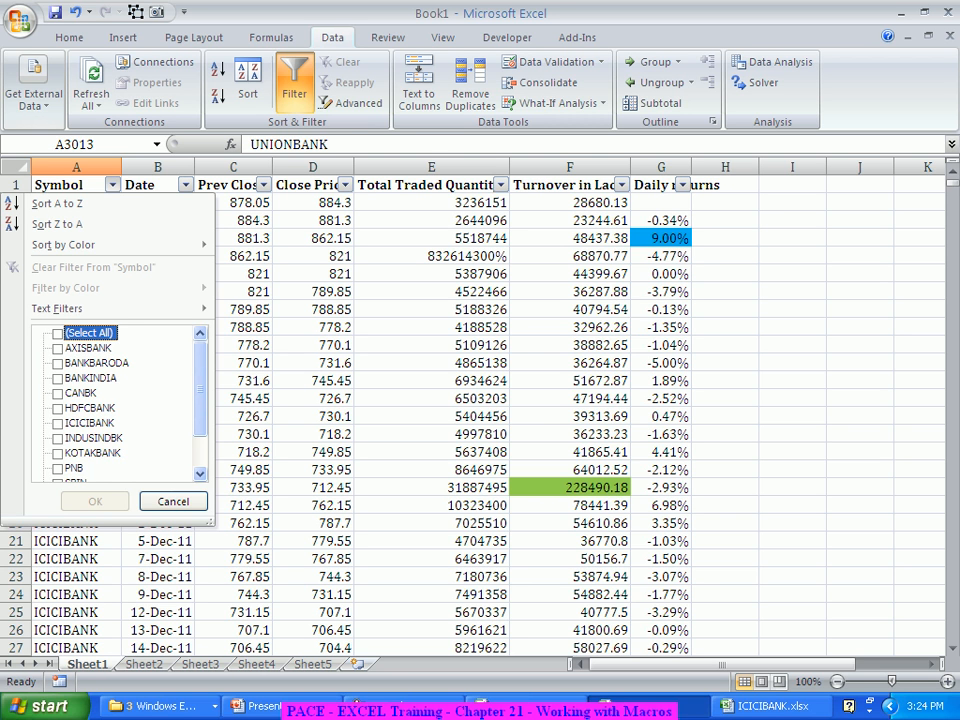
pyautogui.click(58, 333)
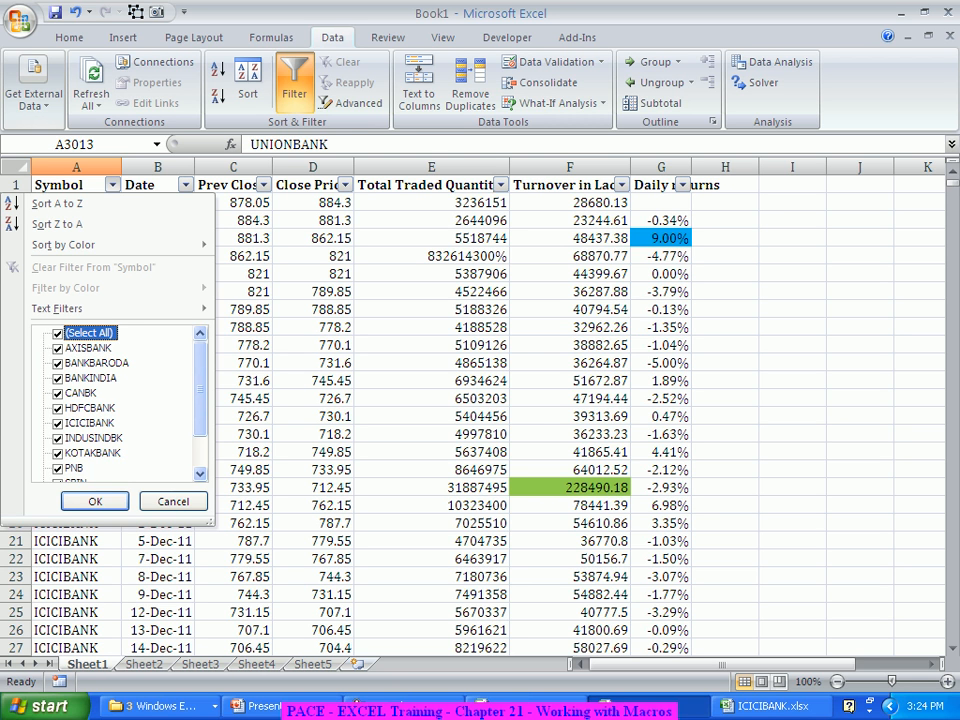
pyautogui.click(58, 408)
pyautogui.click(95, 502)
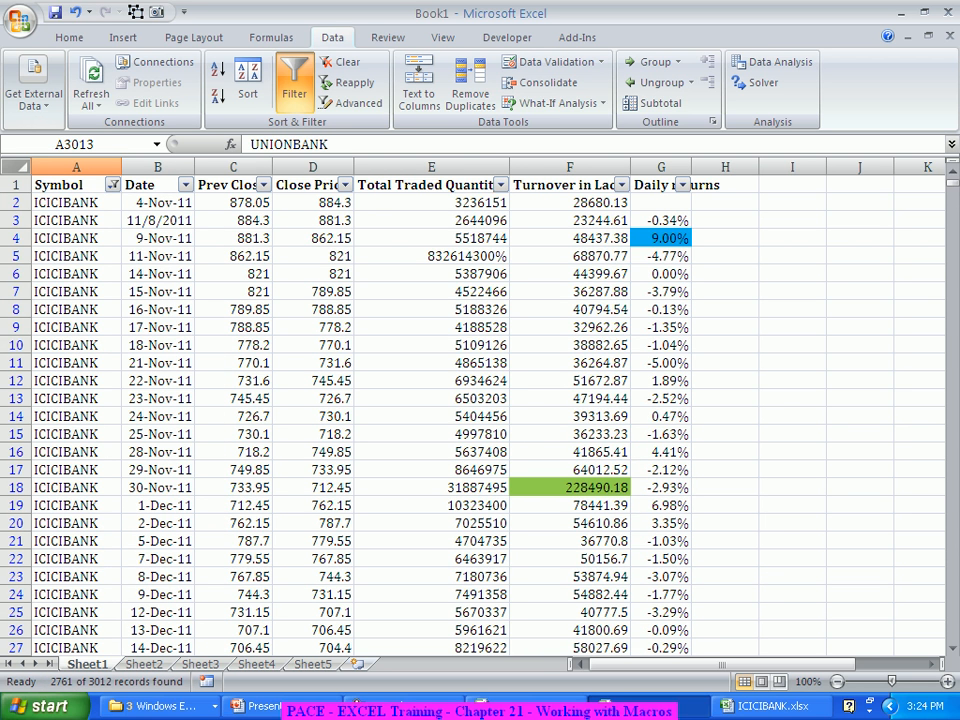
# Step: Clear the contents of all filtered records below the header row
pyautogui.click(15, 165)
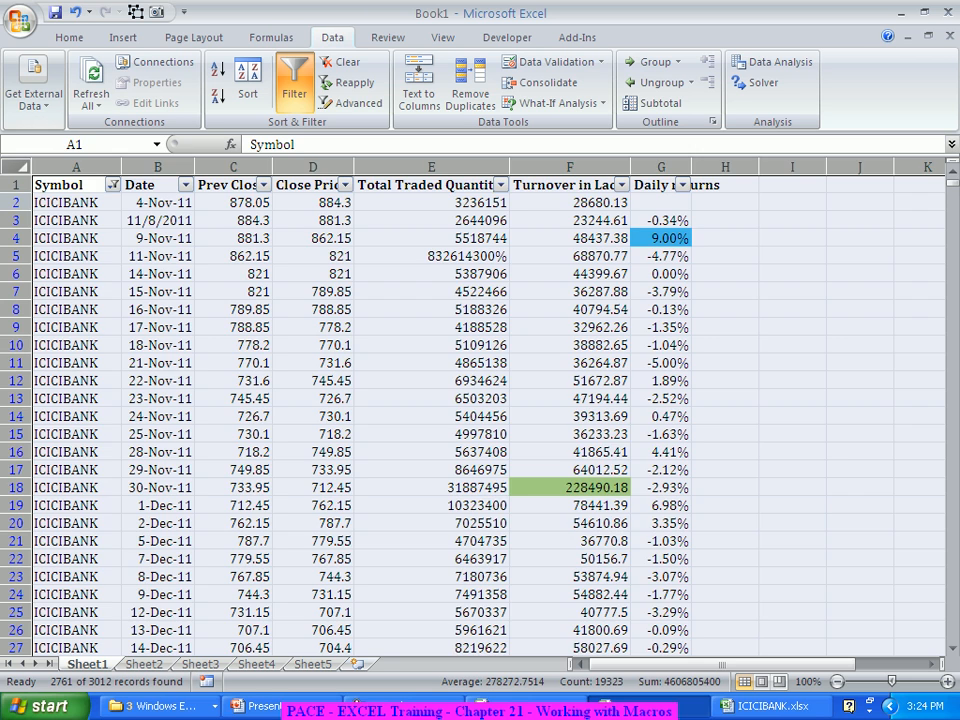
pyautogui.click(15, 203)
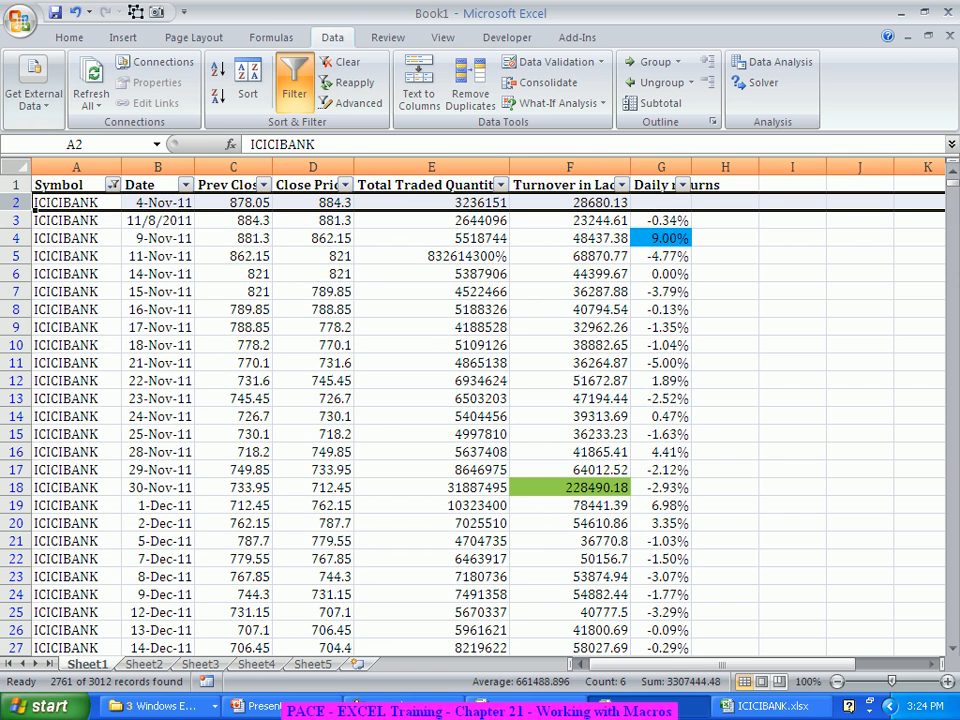
pyautogui.hotkey('ctrl', 'shift', 'Down')
pyautogui.press('Delete')
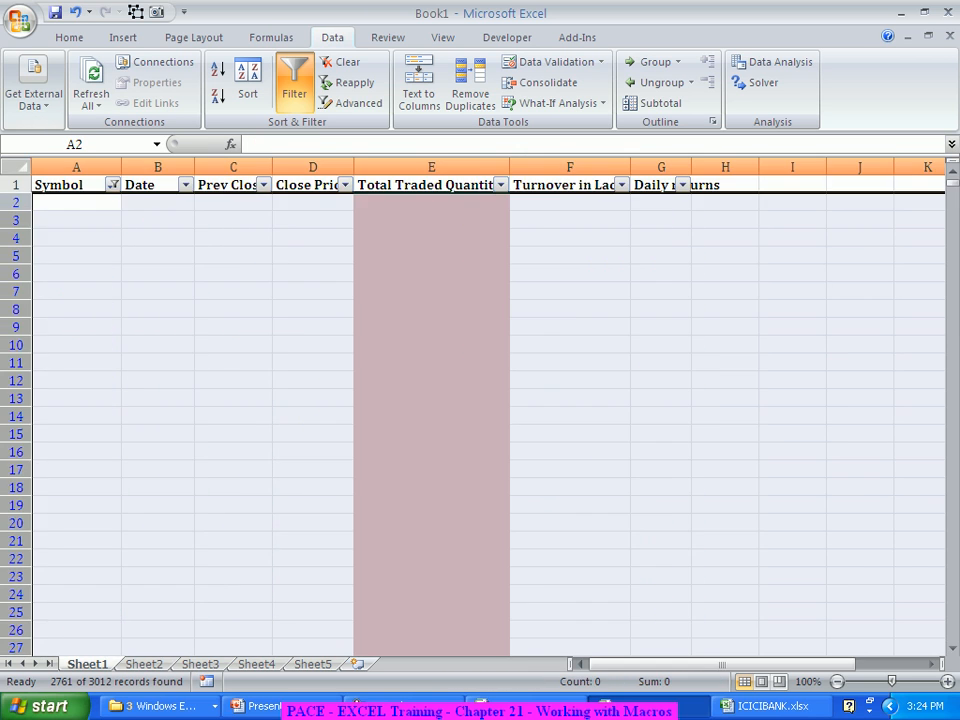
pyautogui.click(76, 274)
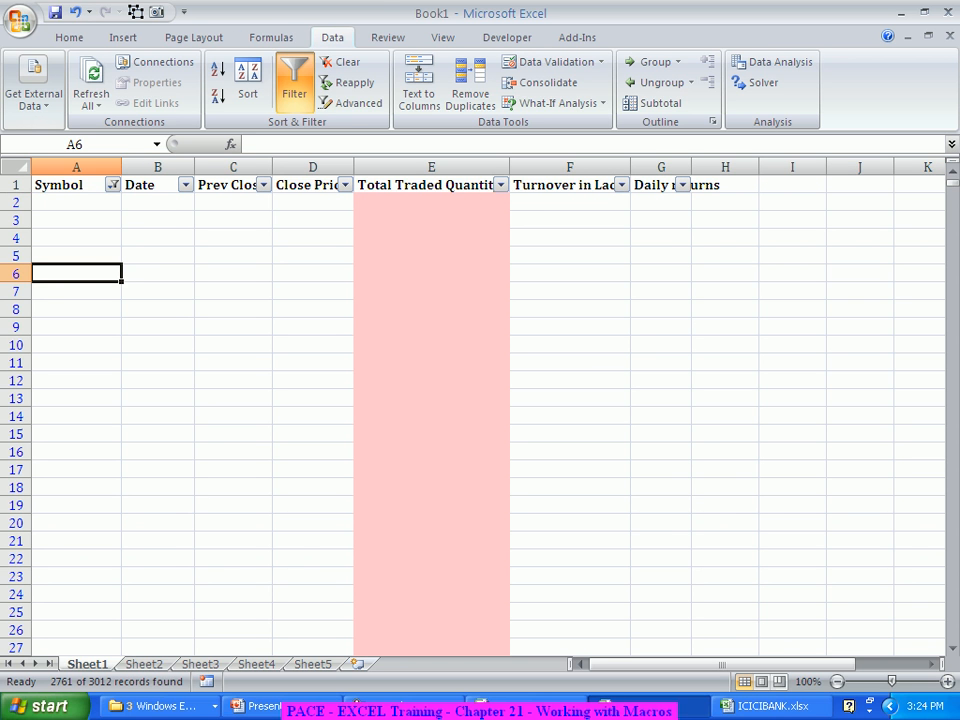
# Step: Turn off the filter to check the remaining records, and undo both the filter removal and the clearing of the filtered rows
pyautogui.click(294, 80)
pyautogui.scroll(-5, 488, 415)
pyautogui.scroll(5, 488, 415)
pyautogui.scroll(-4, 488, 415)
pyautogui.scroll(4, 488, 415)
pyautogui.hotkey('ctrl', 'z')
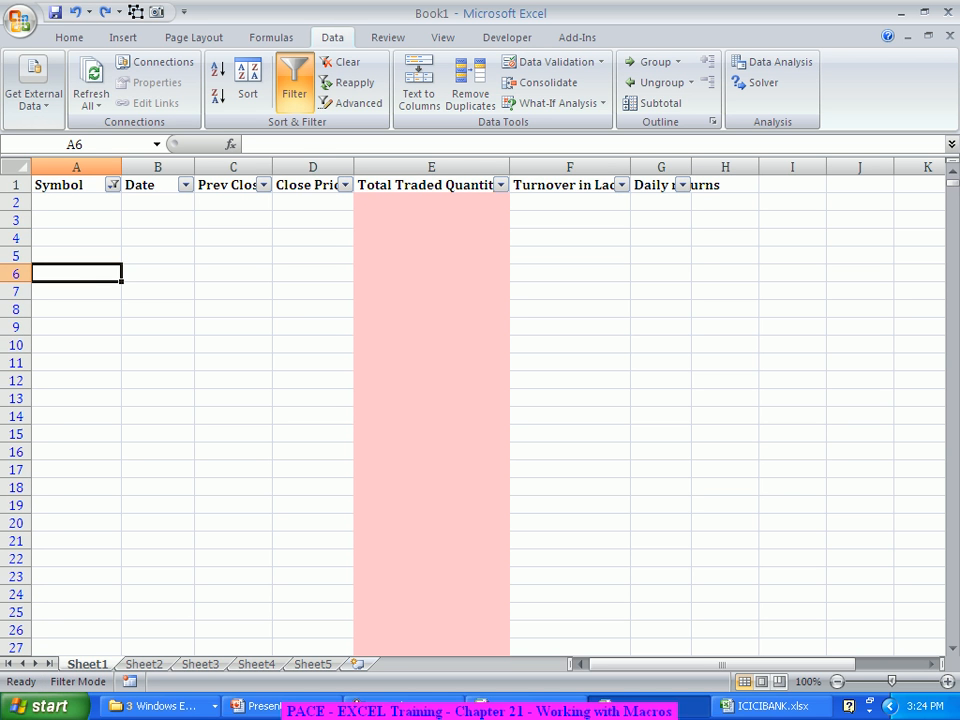
pyautogui.hotkey('ctrl', 'z')
pyautogui.click(233, 363)
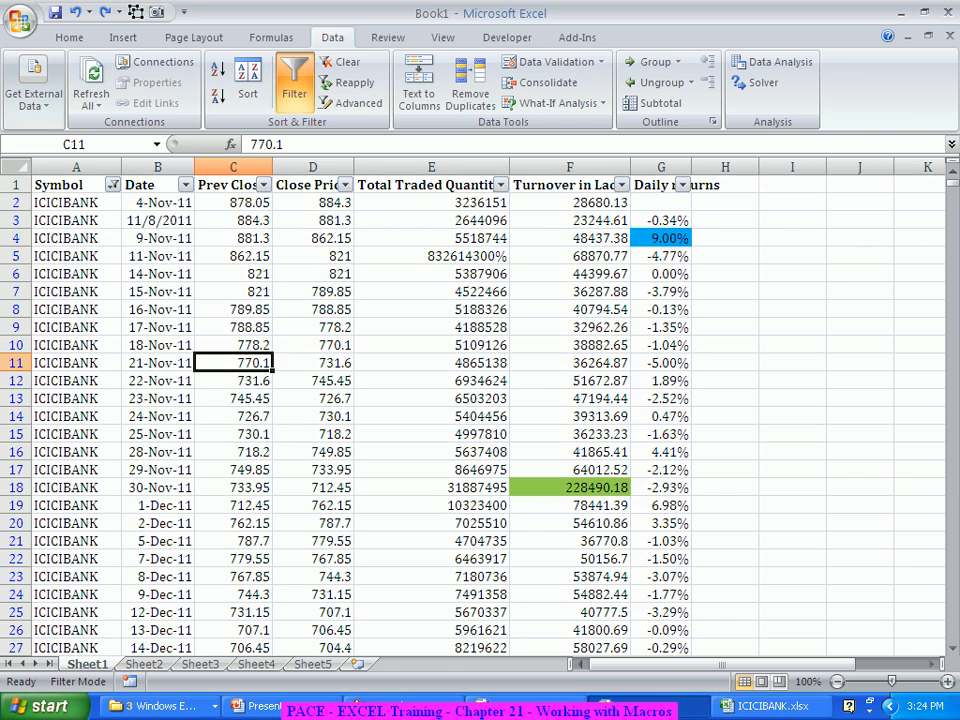
# Step: Delete the filtered ICICIBANK rows 2 to 246 from the sheet
pyautogui.moveTo(15, 202); pyautogui.dragTo(14, 700)
pyautogui.click(18, 705)
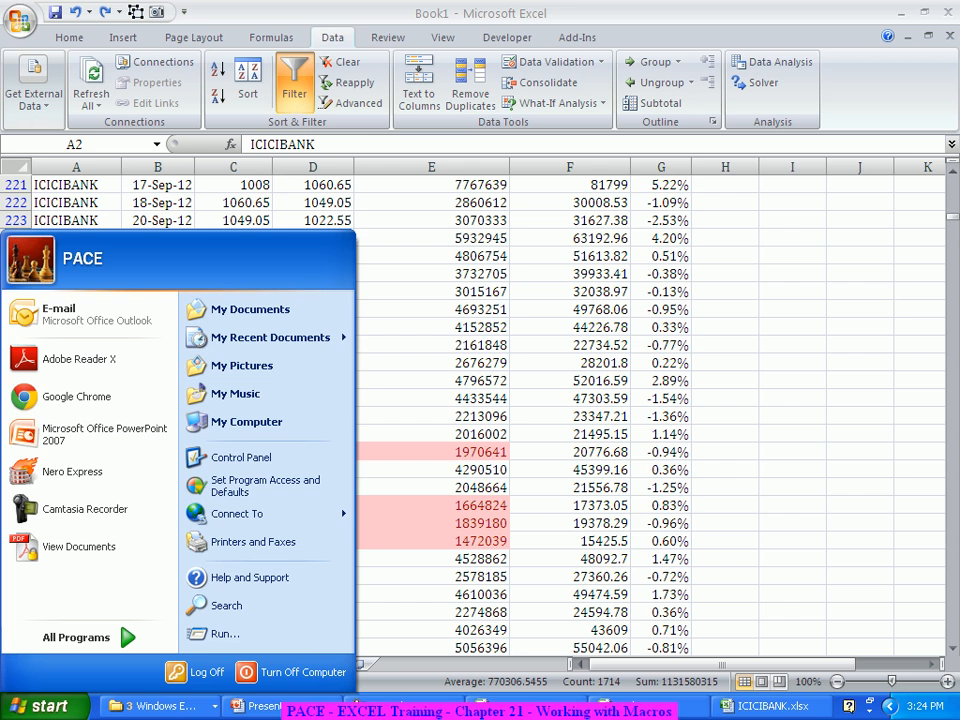
pyautogui.press('Escape')
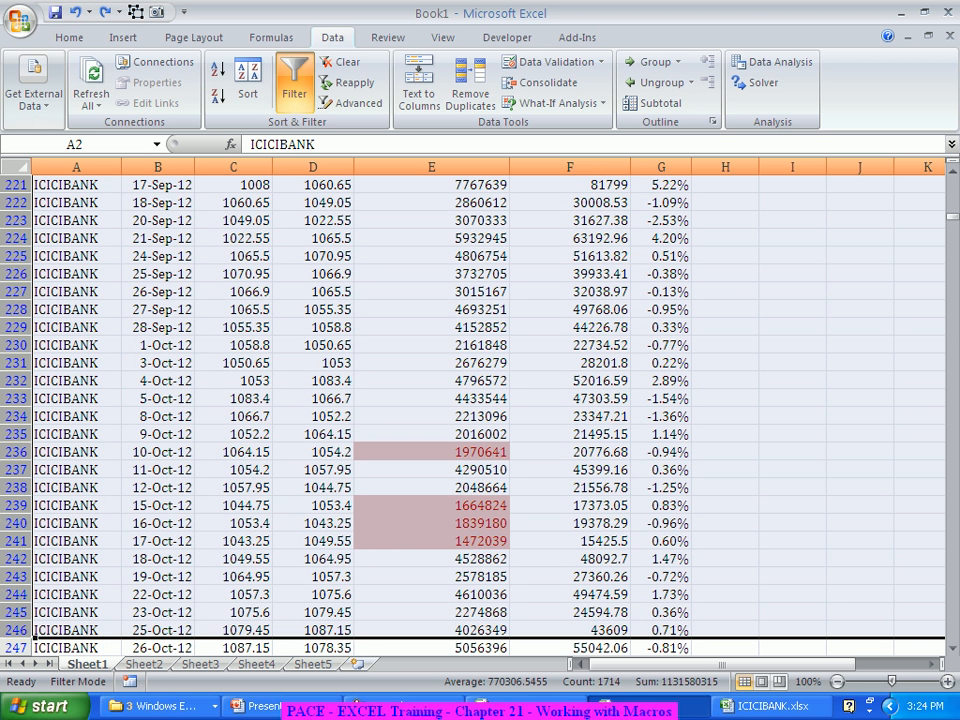
pyautogui.scroll(-2, 480, 400)
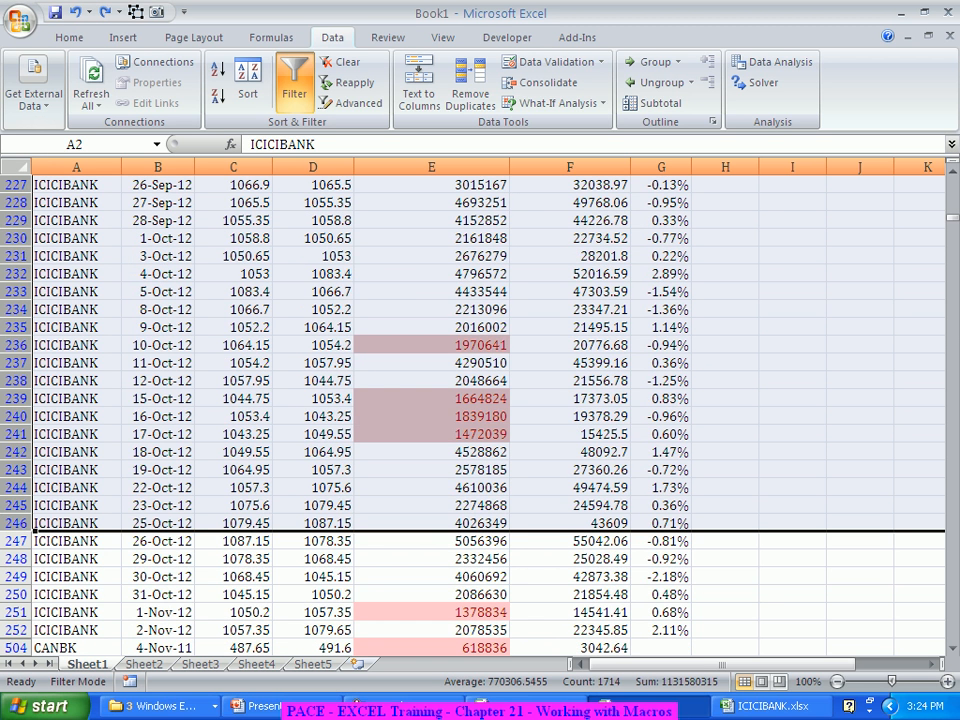
pyautogui.rightClick(20, 230)
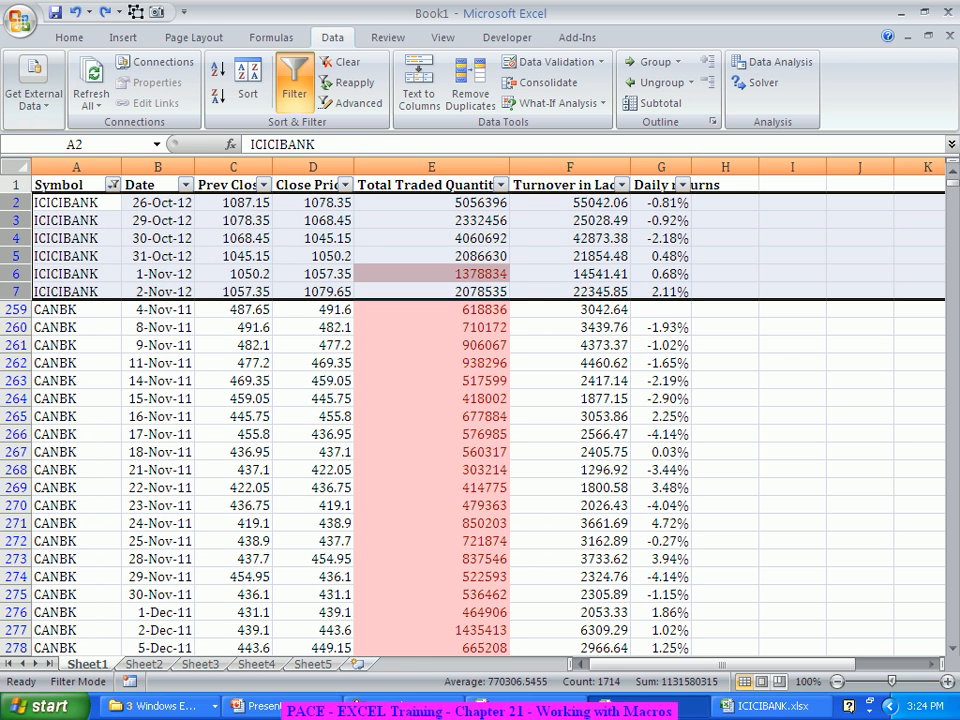
# Step: Remove the filter from the stock data so all bank records are listed again
pyautogui.rightClick(18, 272)
pyautogui.press('Escape')
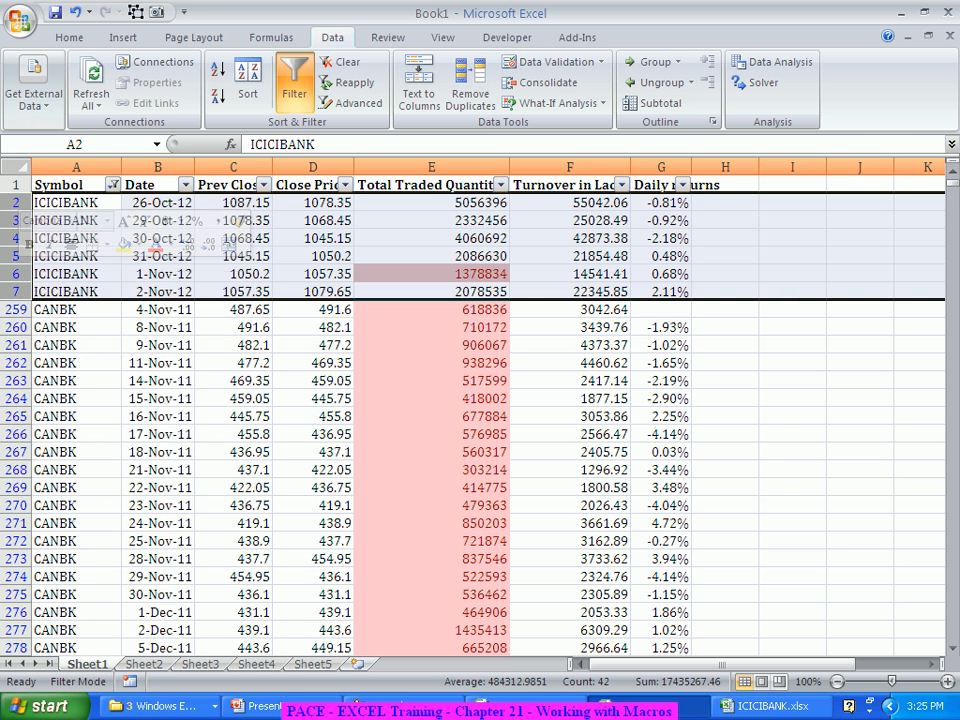
pyautogui.click(294, 84)
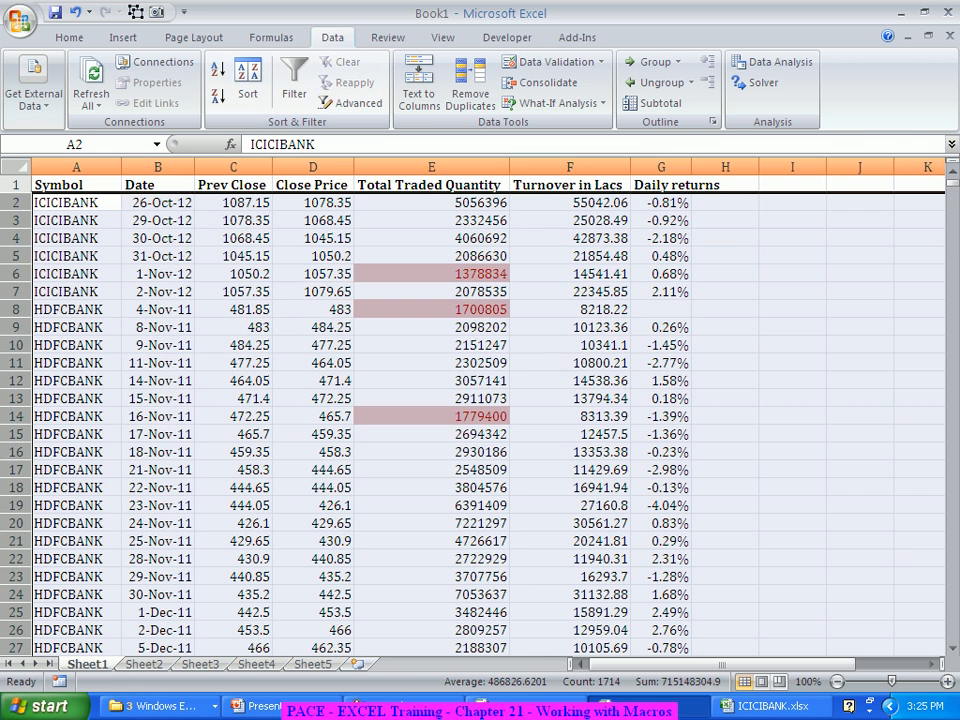
pyautogui.click(76, 505)
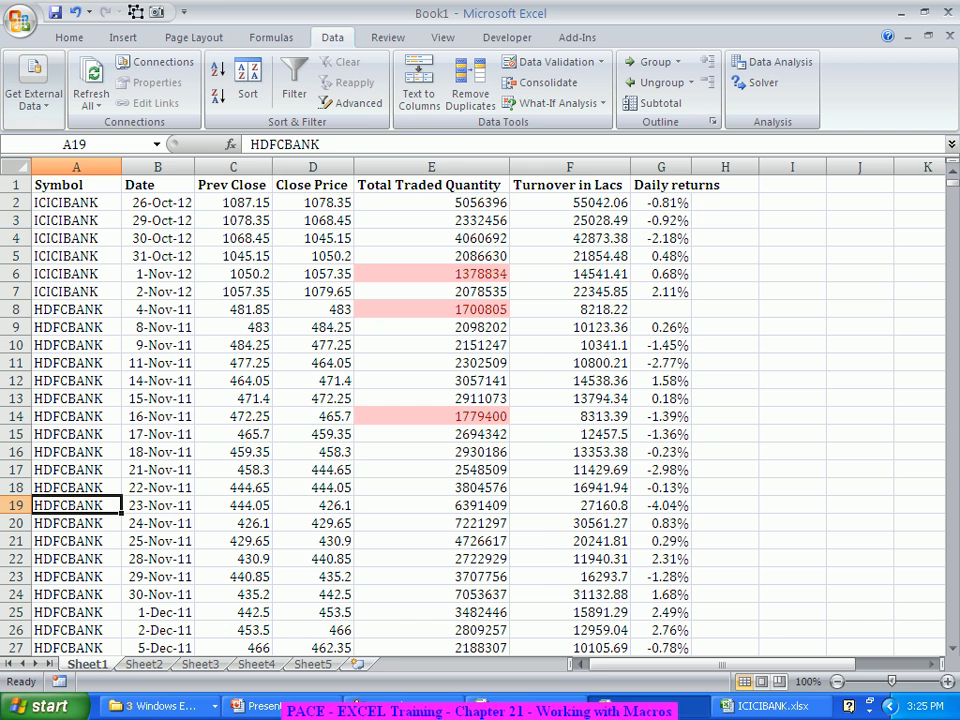
# Step: Delete the remaining ICICIBANK rows 2 to 7 from the stock data
pyautogui.moveTo(16, 202); pyautogui.dragTo(14, 292)
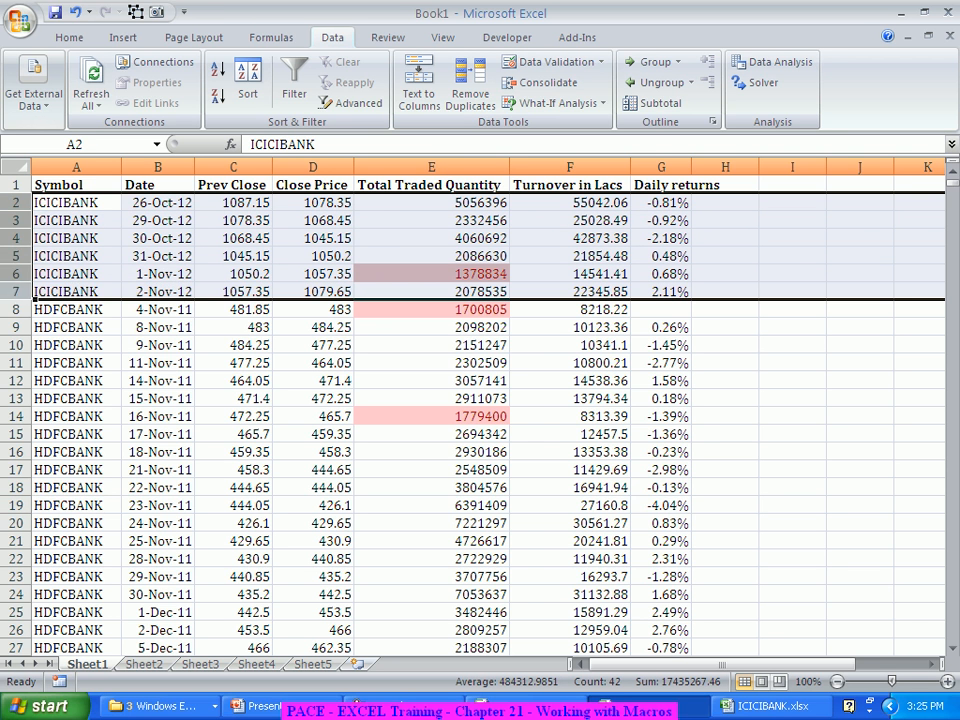
pyautogui.rightClick(12, 288)
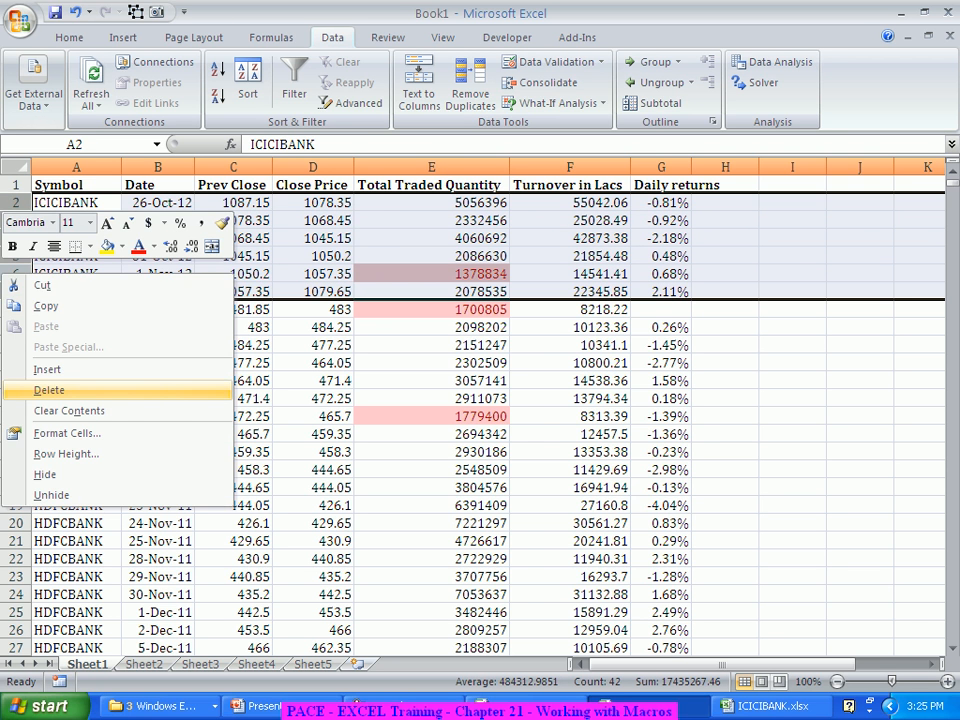
pyautogui.click(49, 390)
# Step: Clear the contents of columns A to G from the first CANBK record in row 253 down to the last record
pyautogui.scroll(-12, 480, 415)
pyautogui.scroll(-20, 480, 415)
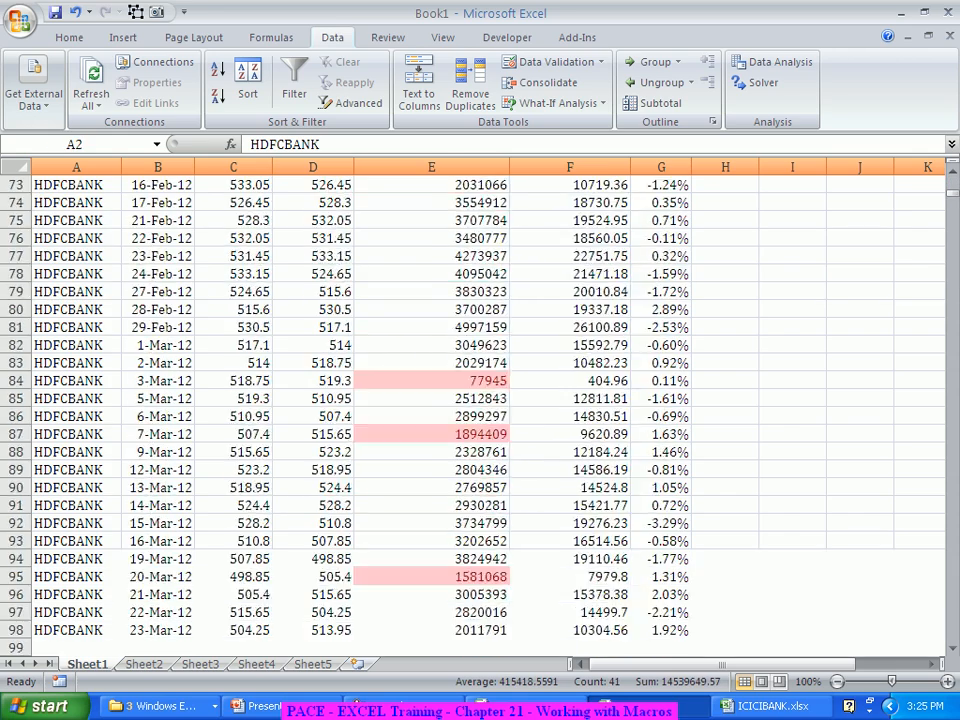
pyautogui.scroll(-20, 480, 415)
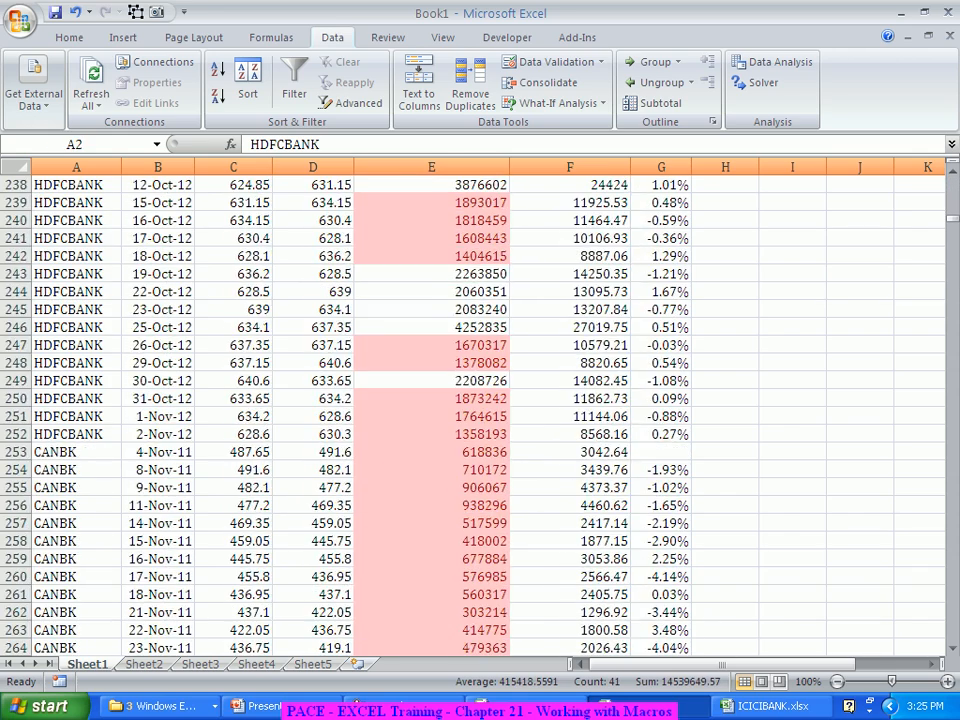
pyautogui.moveTo(76, 452); pyautogui.dragTo(660, 452)
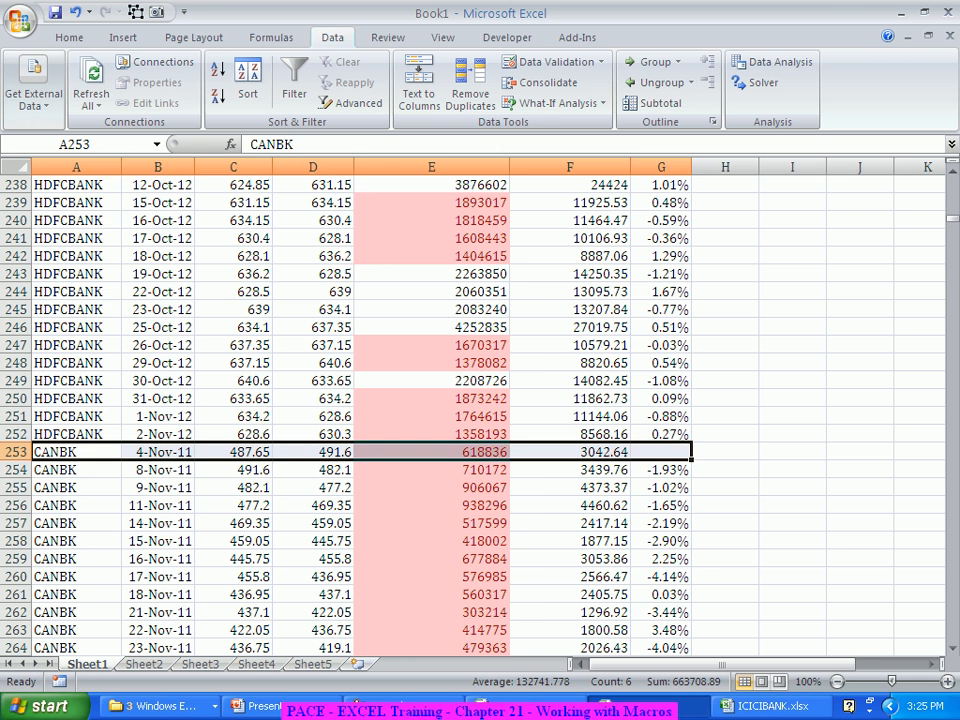
pyautogui.hotkey('ctrl', 'shift', 'Down')
pyautogui.press('Delete')
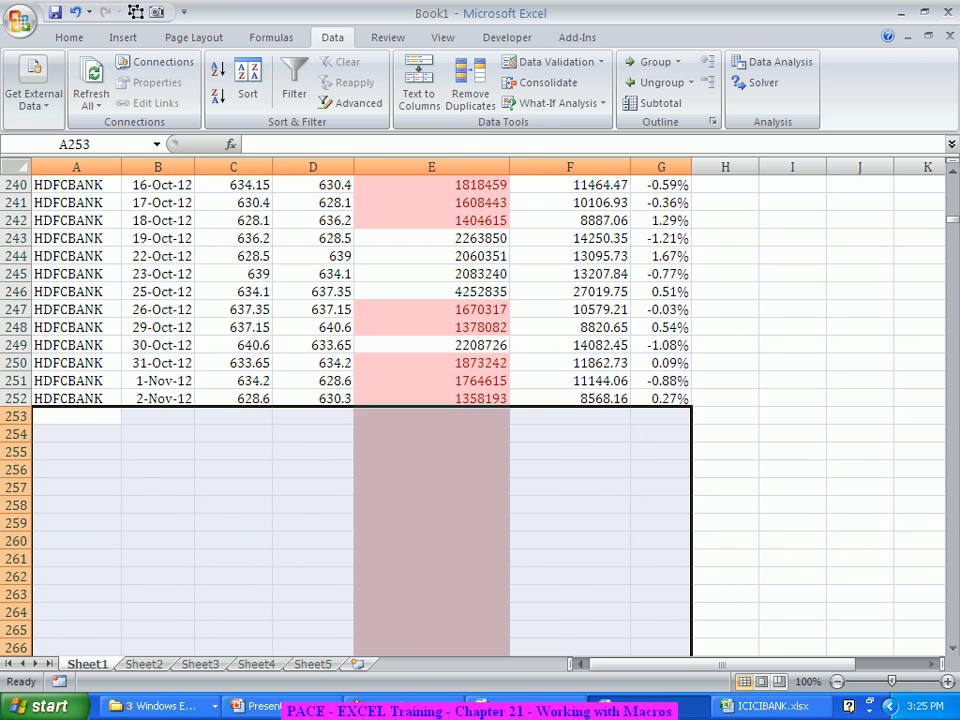
pyautogui.click(233, 559)
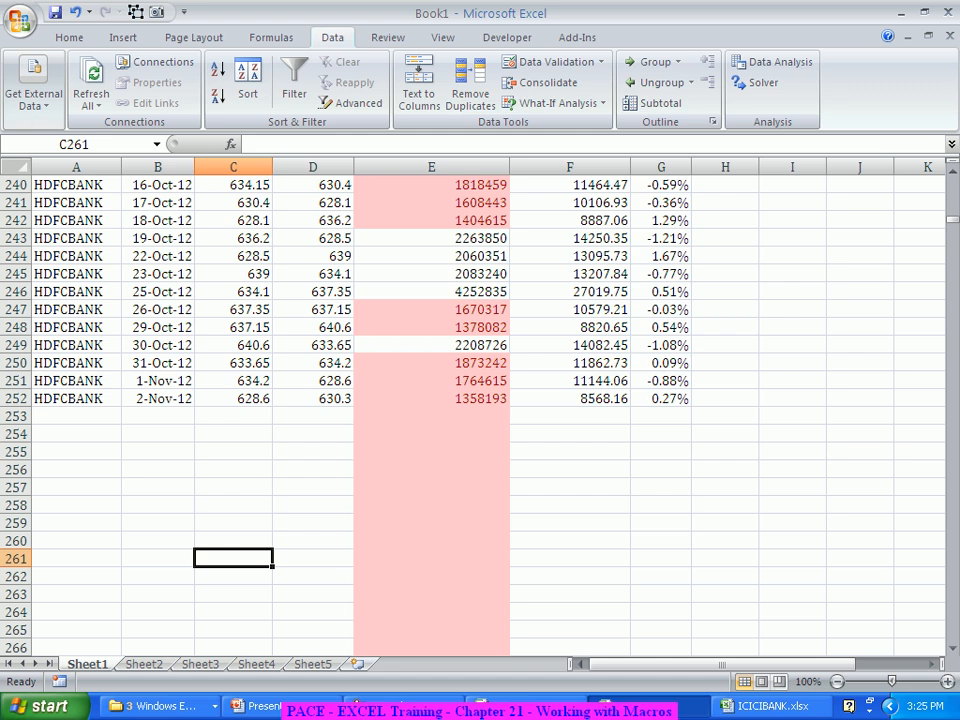
# Step: Save the workbook as HDFCBank.xlsx in the EXCEL Training - 17Nov2012 folder
pyautogui.press('F12')
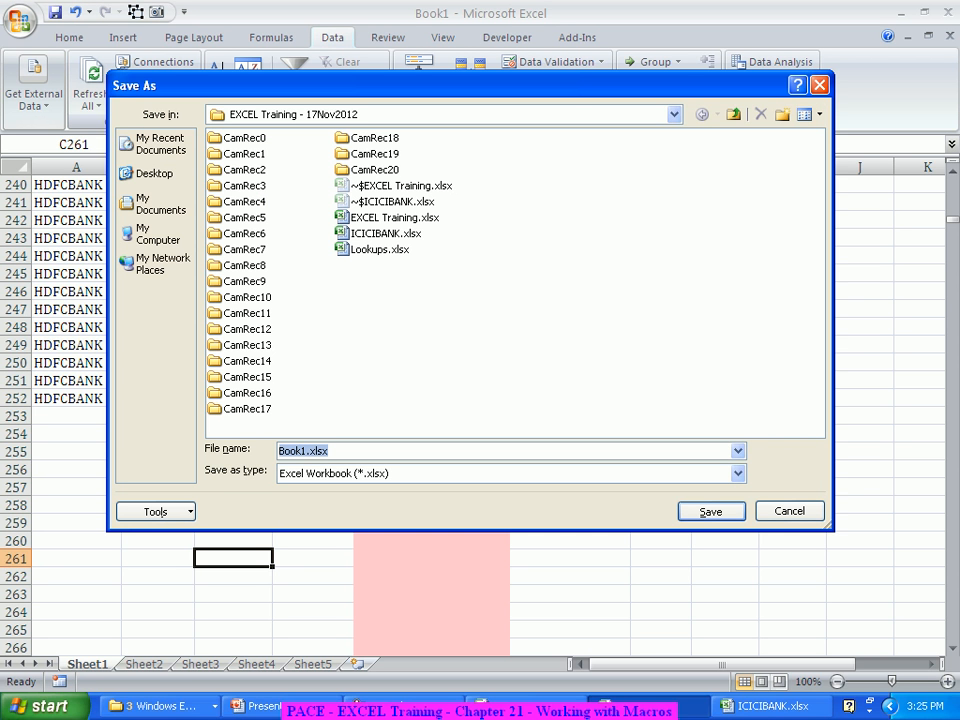
pyautogui.write('HDFCBank')
pyautogui.press('Return')
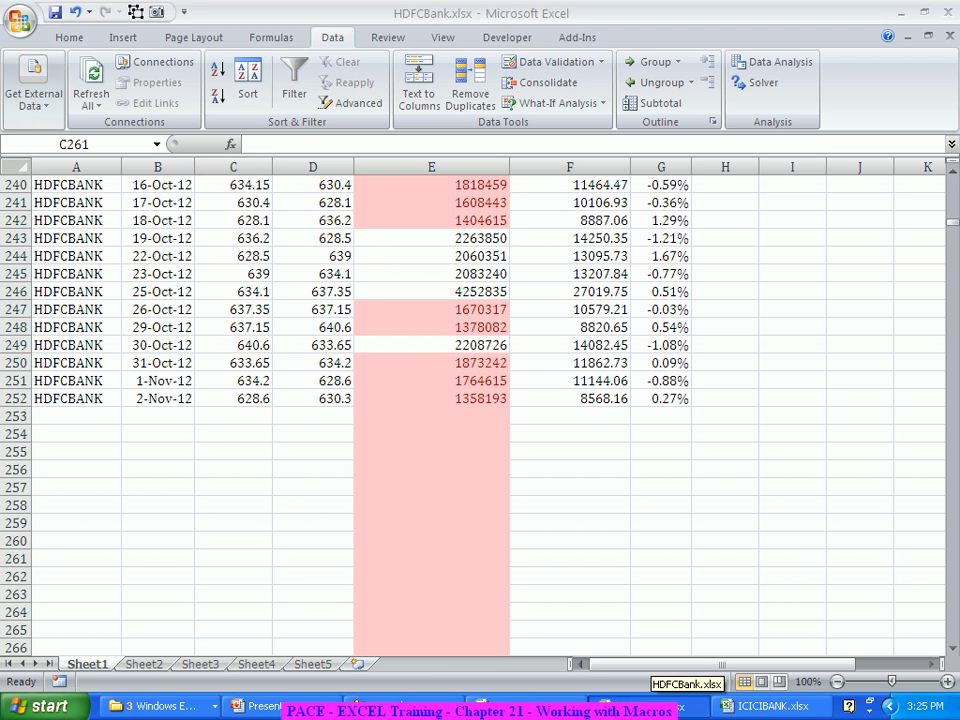
# Step: Close the HDFCBank.xlsx and EXCEL Training.xlsx workbooks, saving the changes made to EXCEL Training.xlsx
pyautogui.rightClick(650, 706)
pyautogui.click(680, 697)
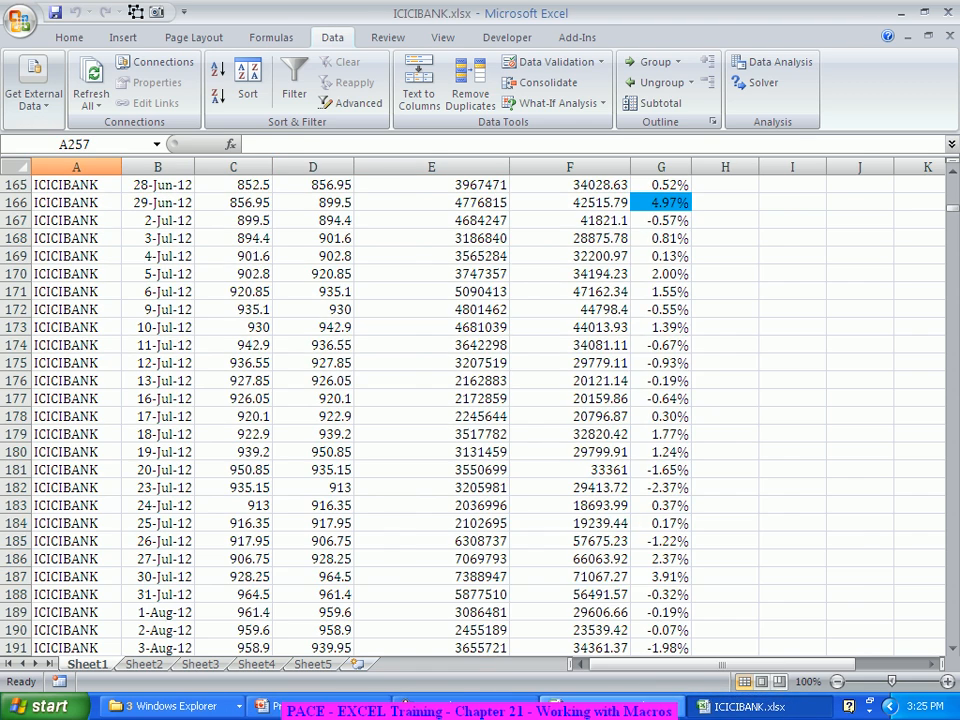
pyautogui.rightClick(645, 706)
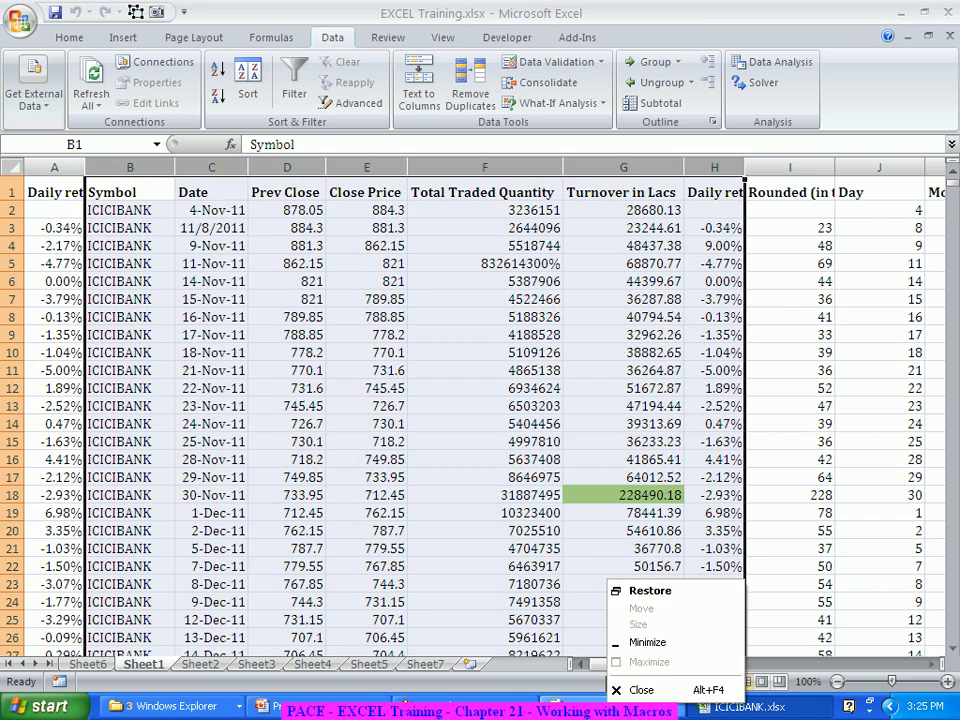
pyautogui.click(628, 691)
pyautogui.rightClick(610, 702)
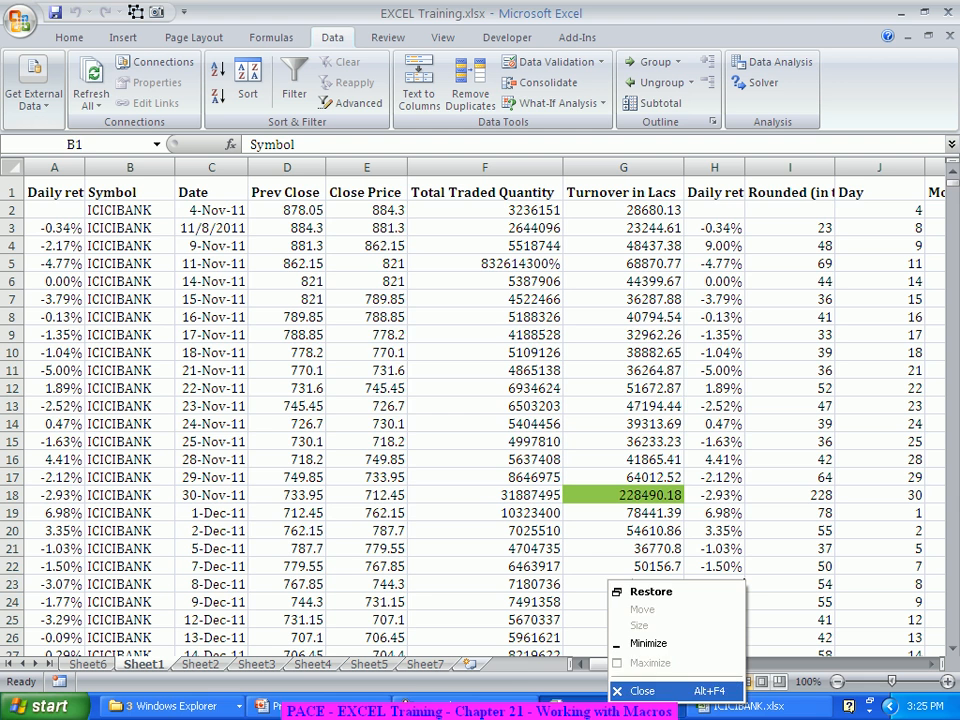
pyautogui.click(628, 692)
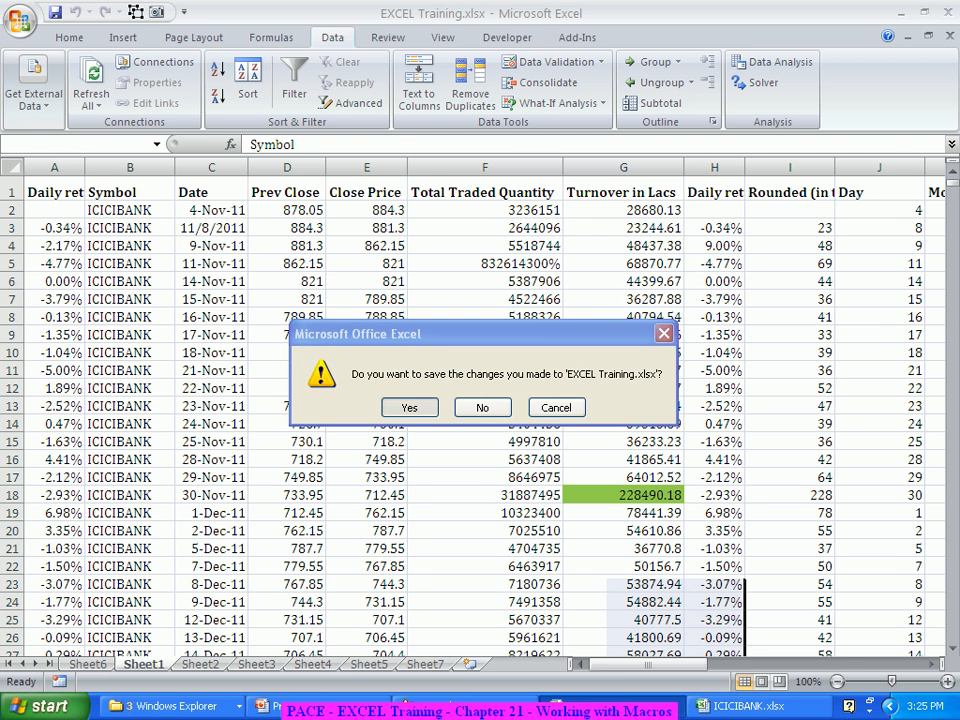
pyautogui.press('Return')
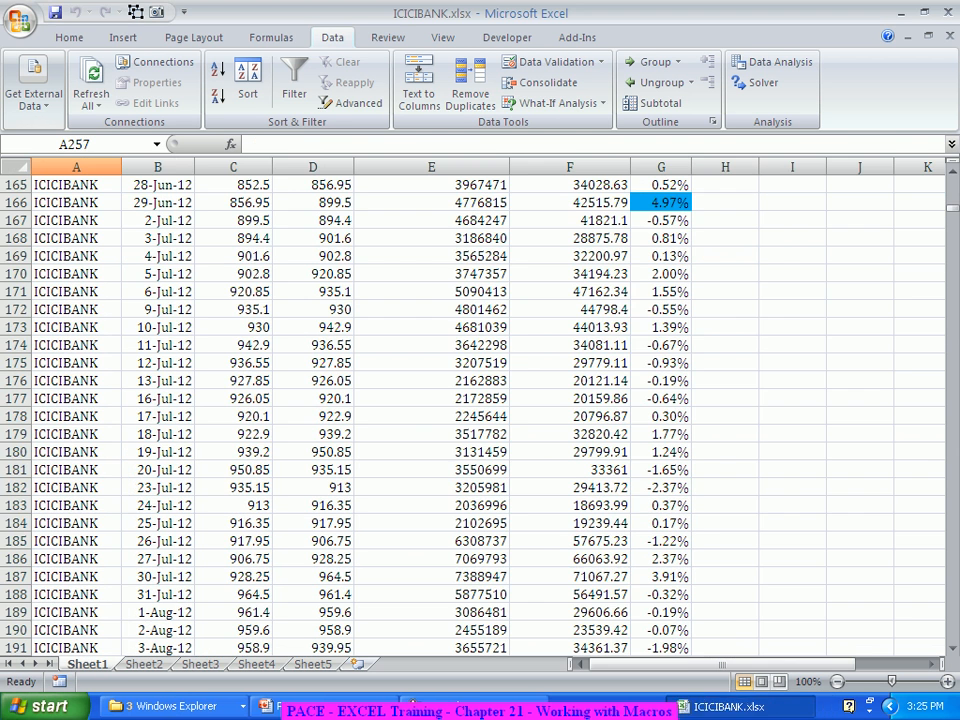
# Step: Clear all conditional formatting rules from the entire Sheet1 of ICICIBANK.xlsx
pyautogui.scroll(20, 480, 400)
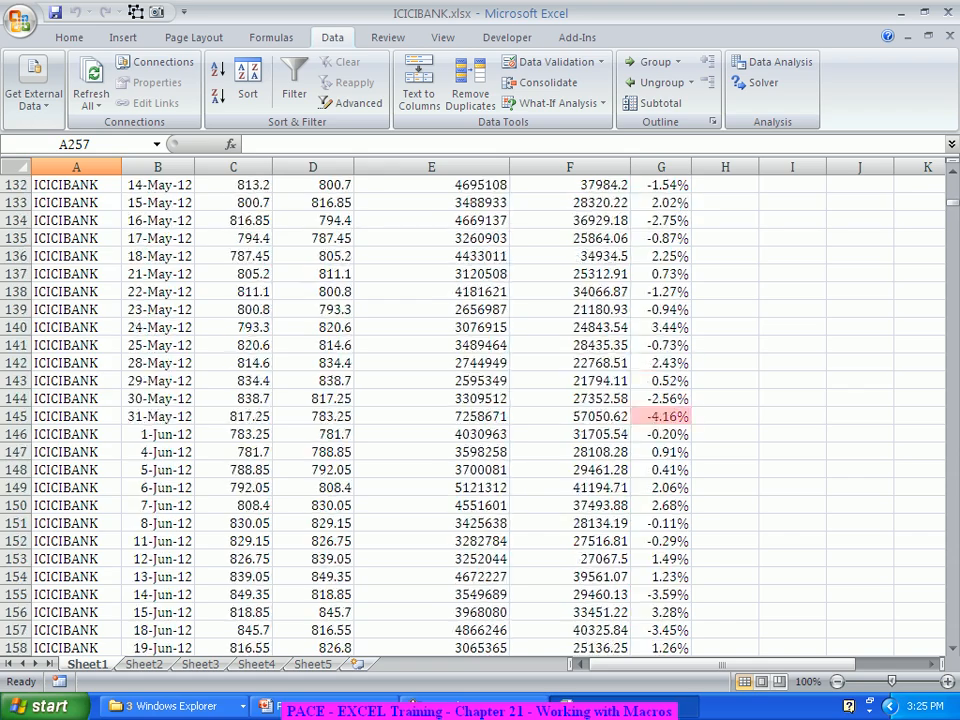
pyautogui.scroll(20, 480, 400)
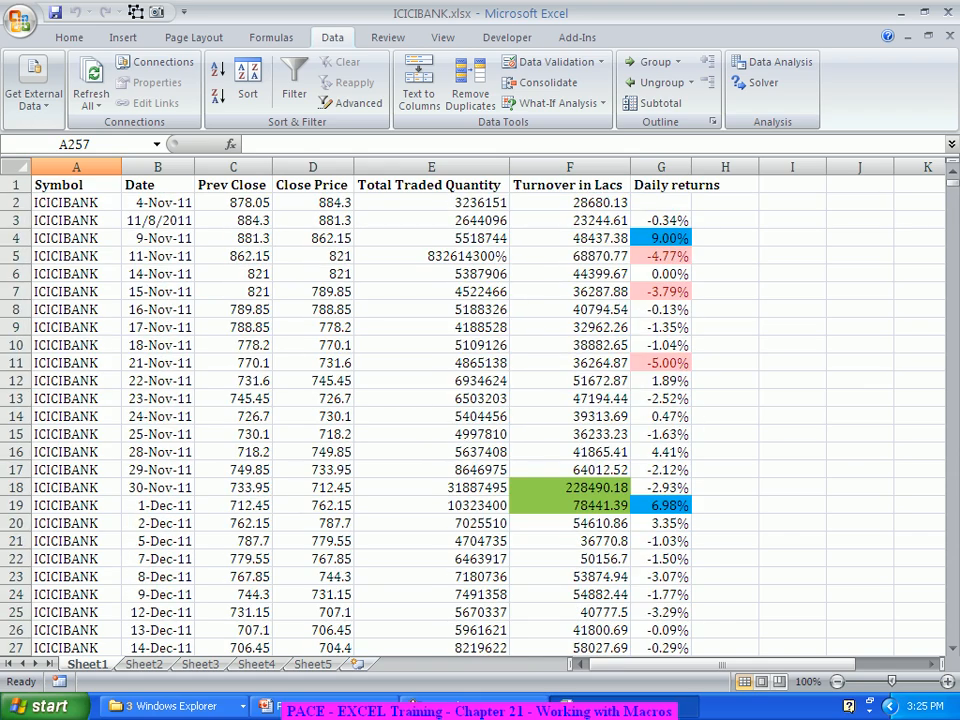
pyautogui.click(431, 363)
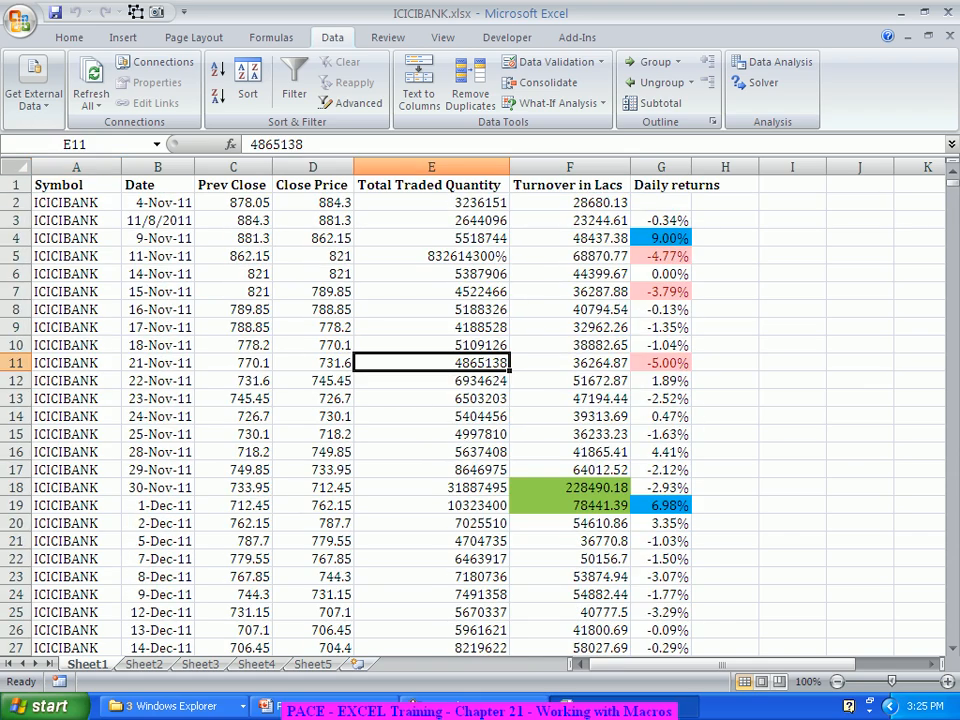
pyautogui.click(17, 167)
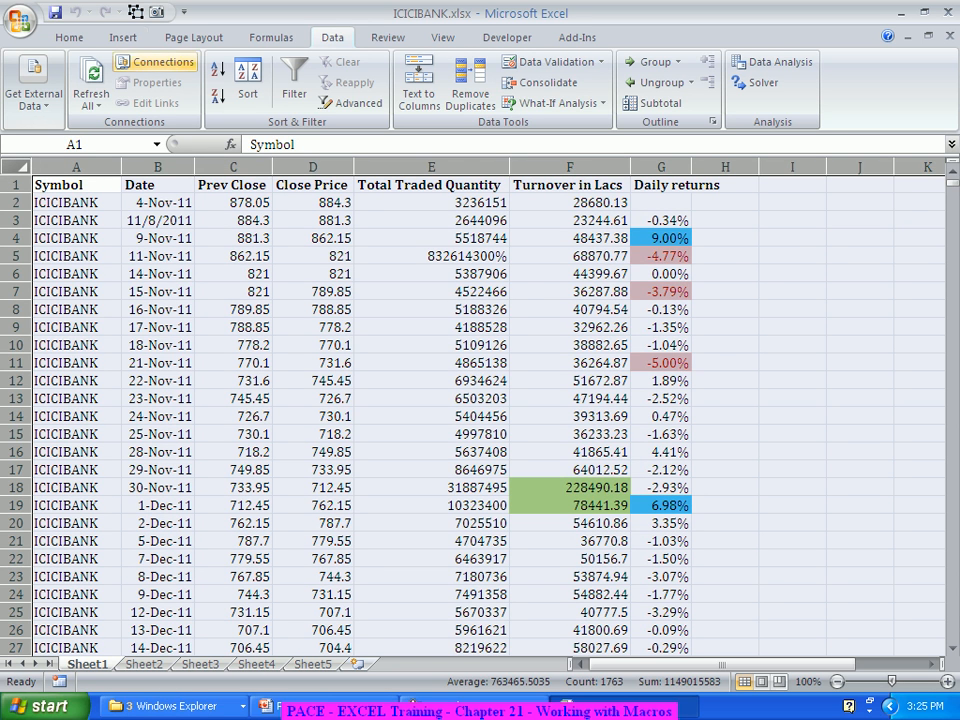
pyautogui.click(69, 37)
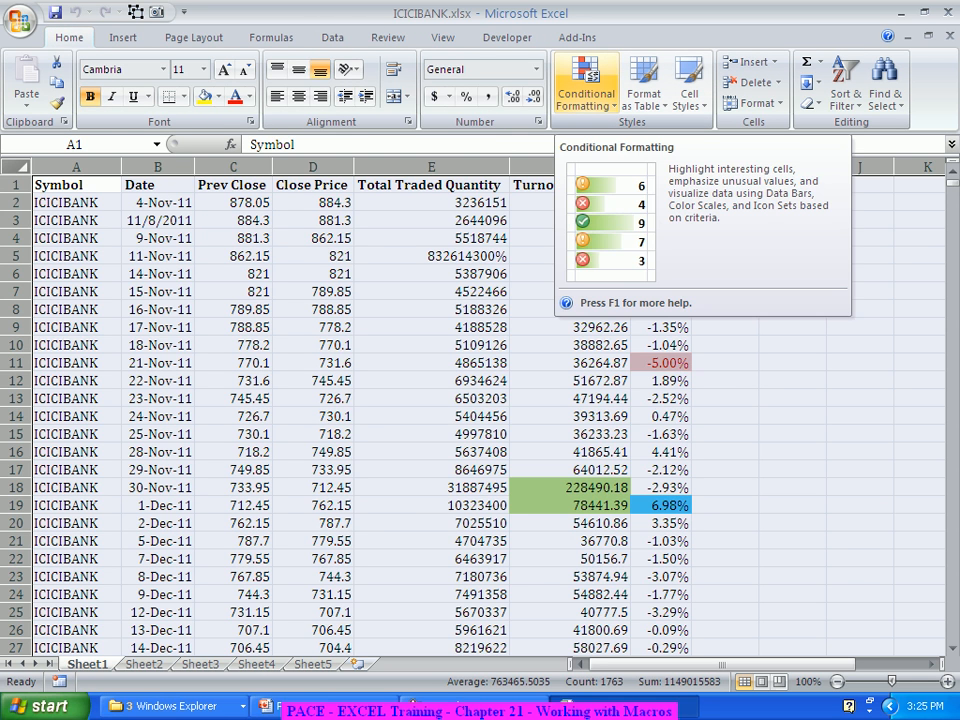
pyautogui.click(586, 90)
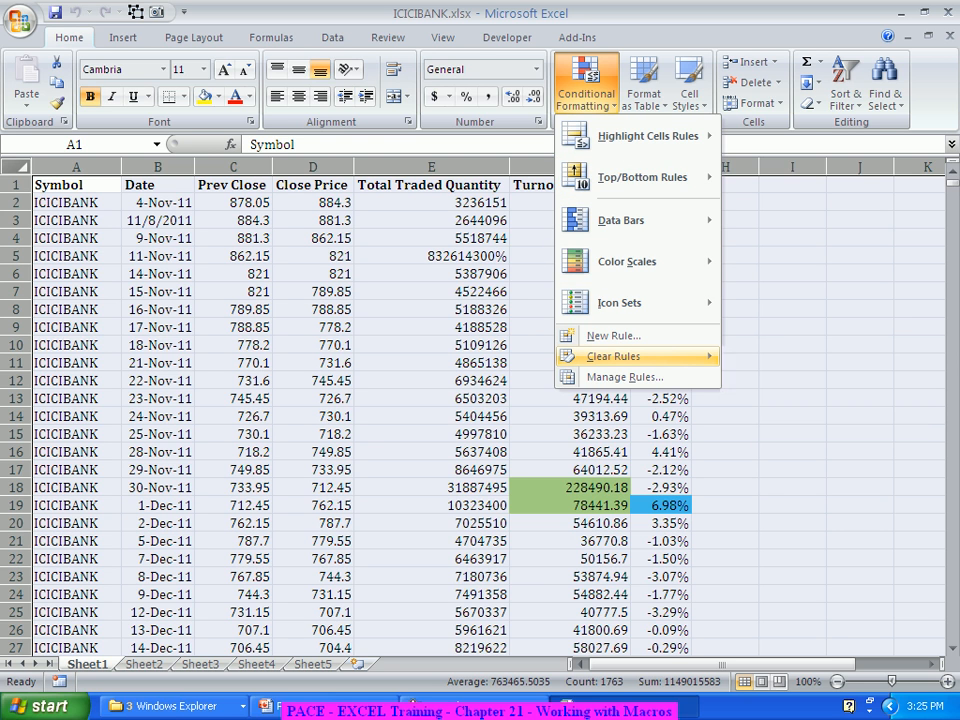
pyautogui.moveTo(613, 356)
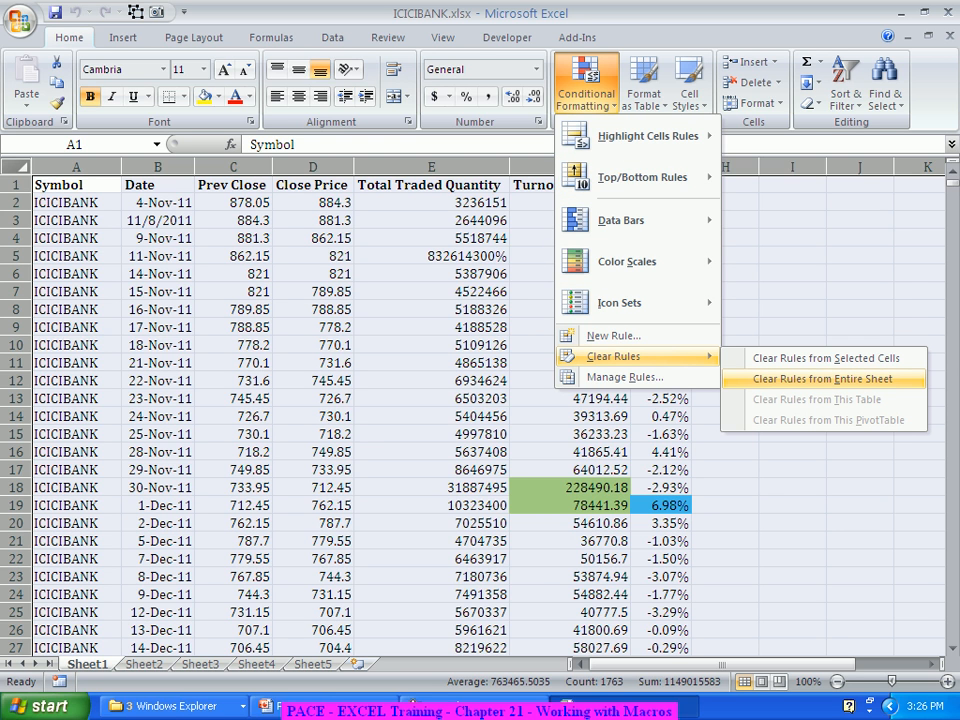
pyautogui.click(822, 379)
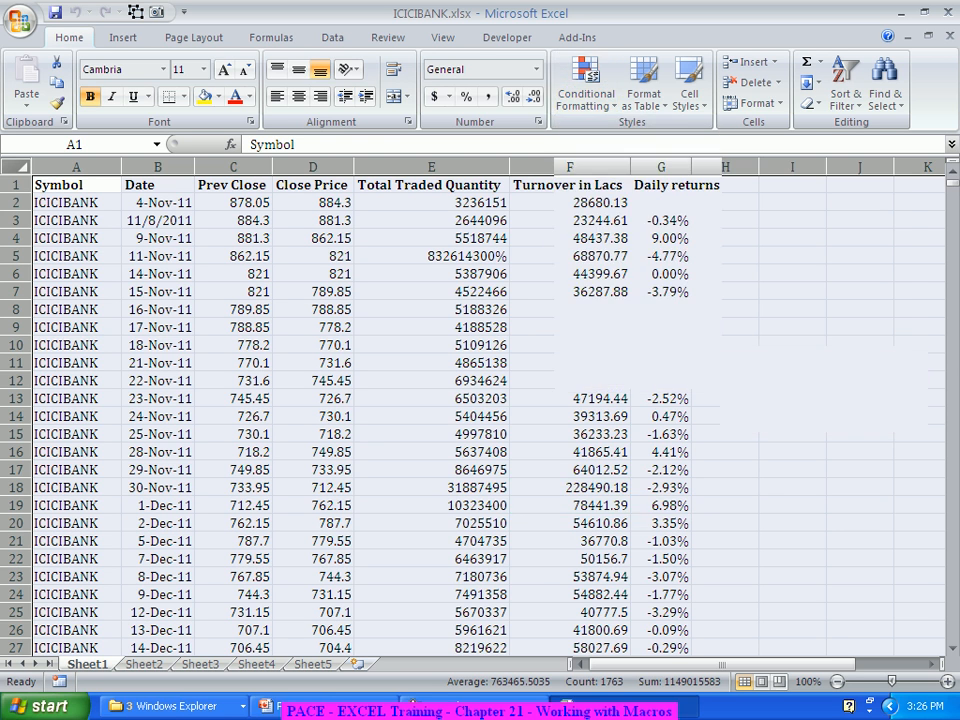
pyautogui.click(725, 327)
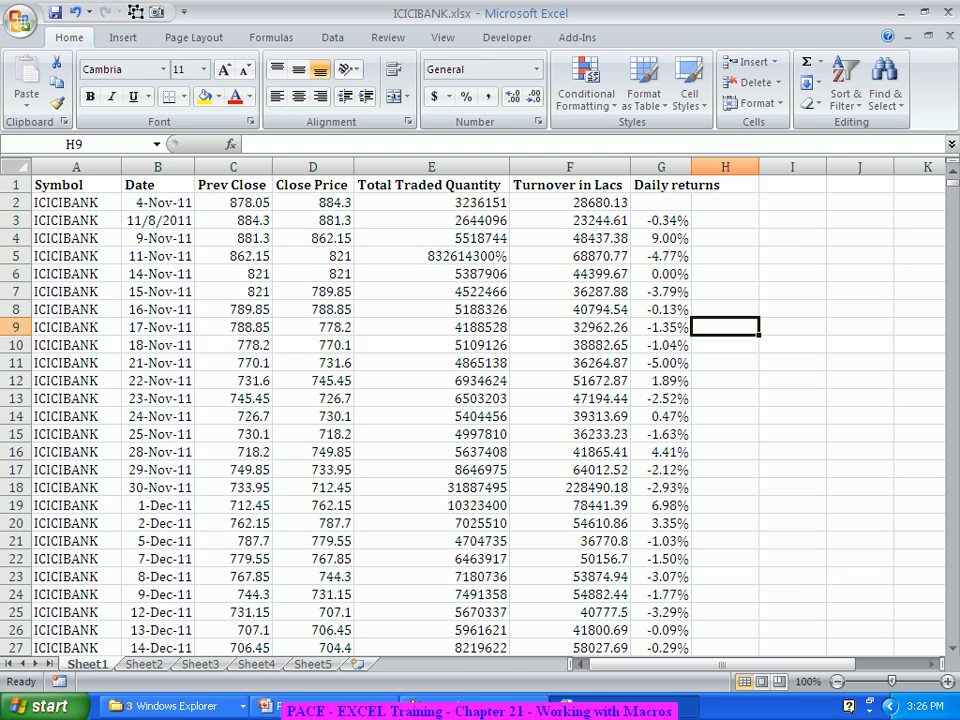
# Step: Switch to the PowerPoint presentation, add a Title and Content slide titled "macros", and place the cursor in its body text
pyautogui.click(322, 706)
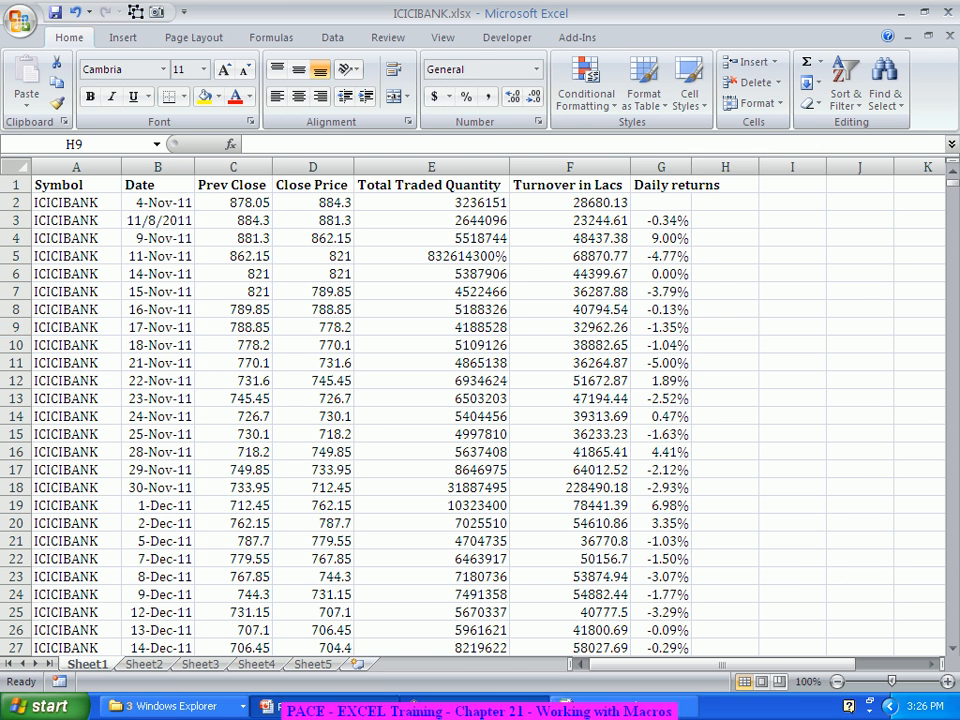
pyautogui.click(100, 100)
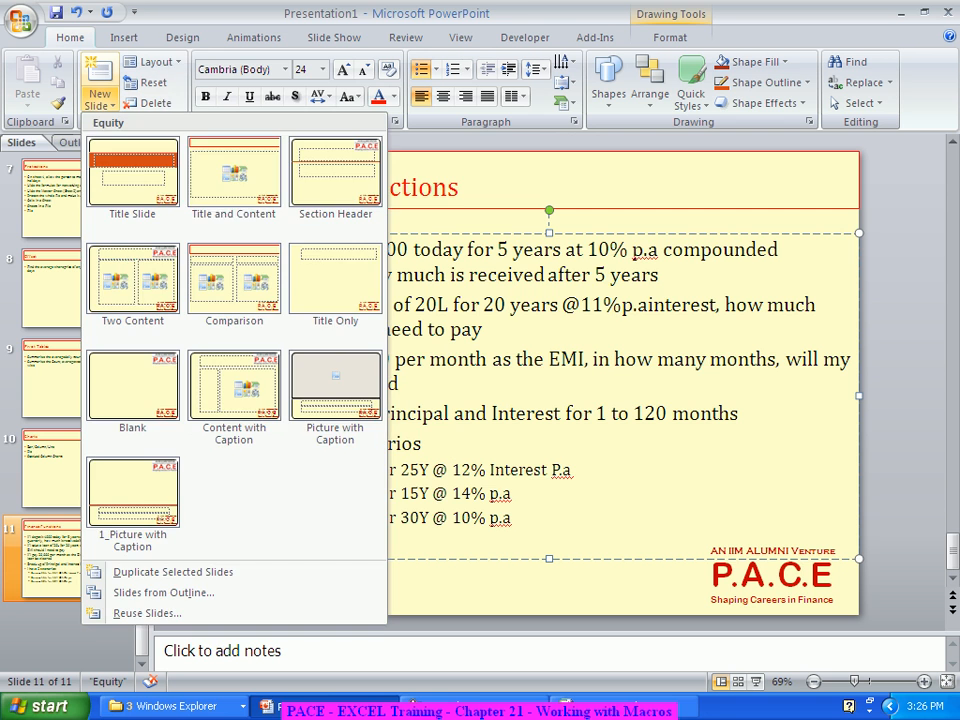
pyautogui.click(234, 178)
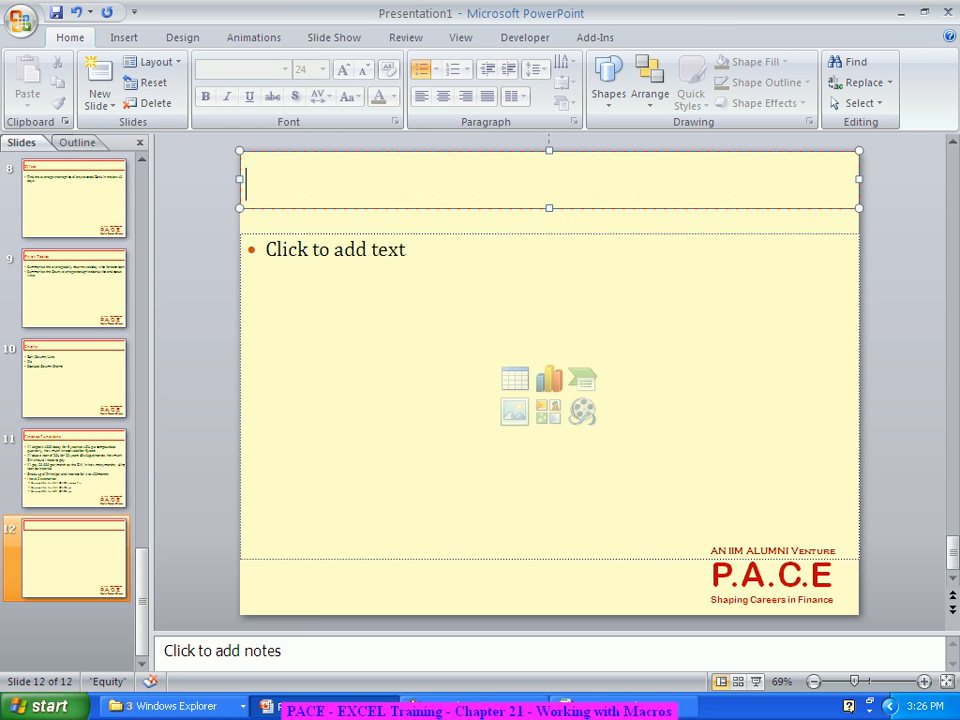
pyautogui.write('macros')
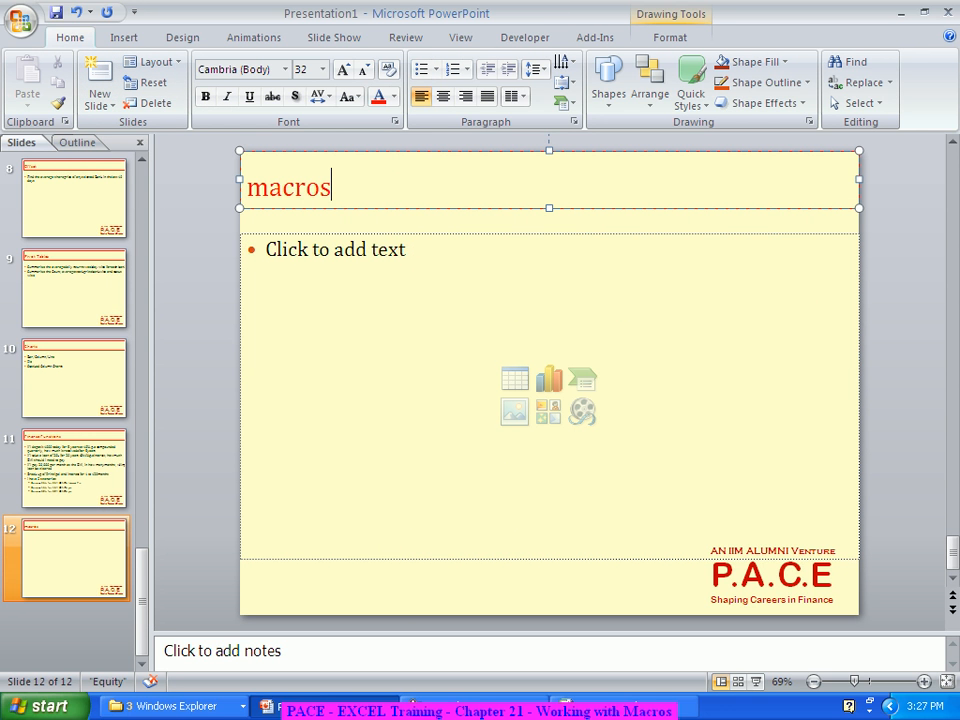
pyautogui.click(276, 248)
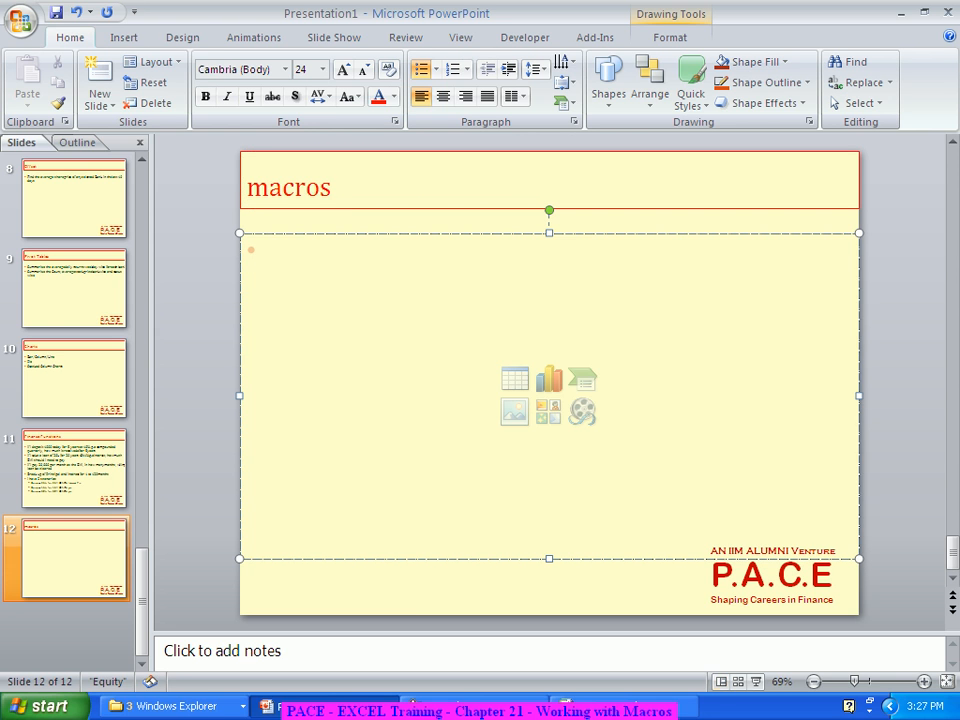
pyautogui.write('Con')
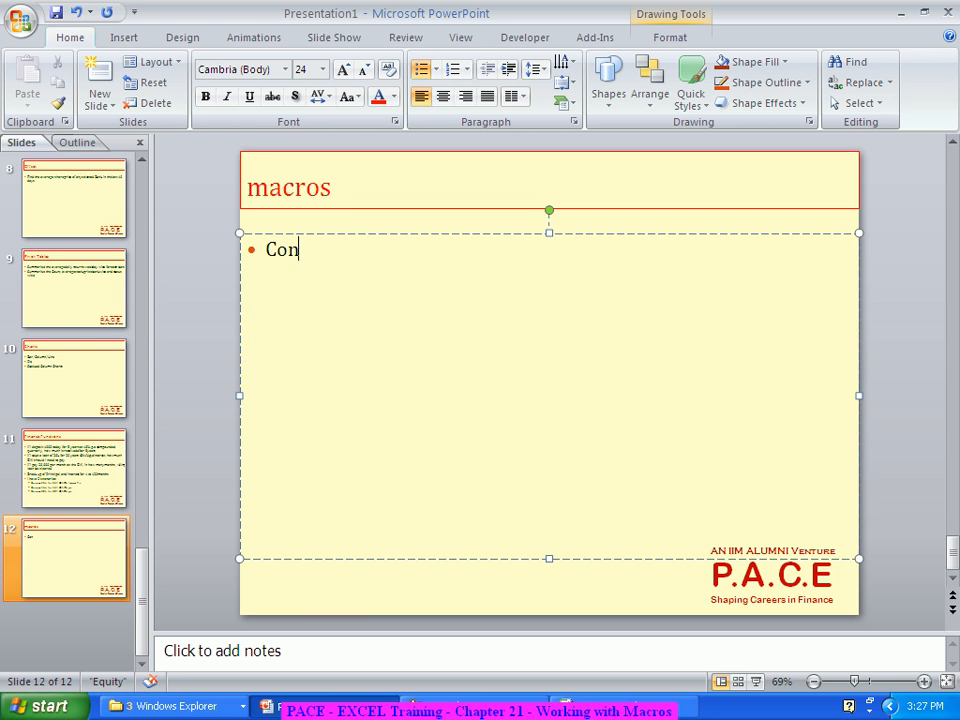
pyautogui.press('BackSpace')
pyautogui.press('BackSpace')
pyautogui.press('BackSpace')
# Step: Enter "SOrti" as the beginning of the first bullet on the macros slide
pyautogui.write('SOrti')
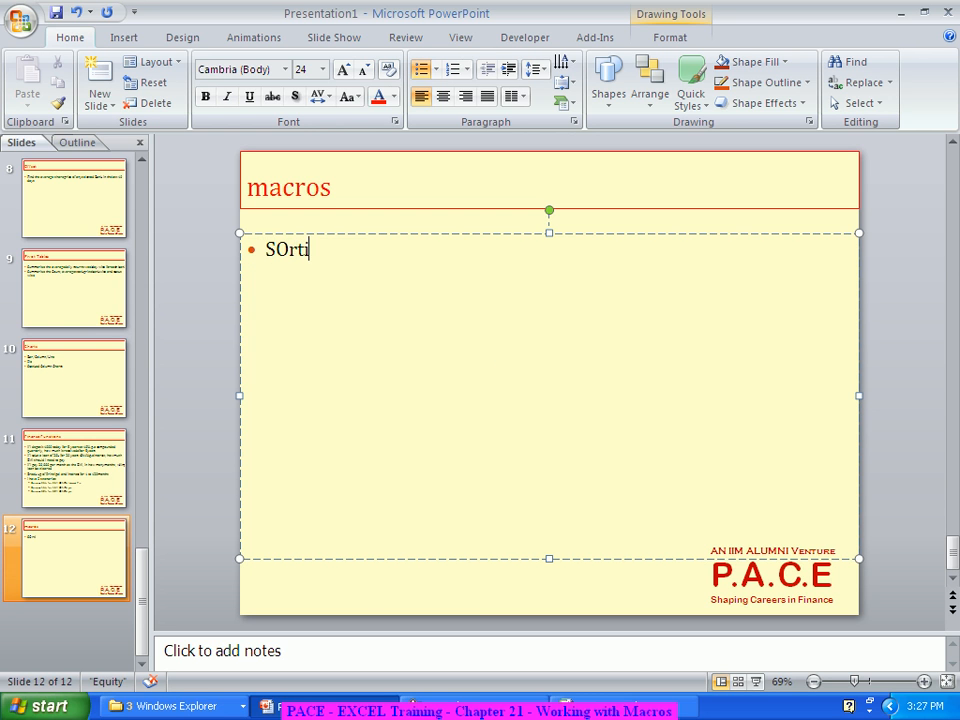
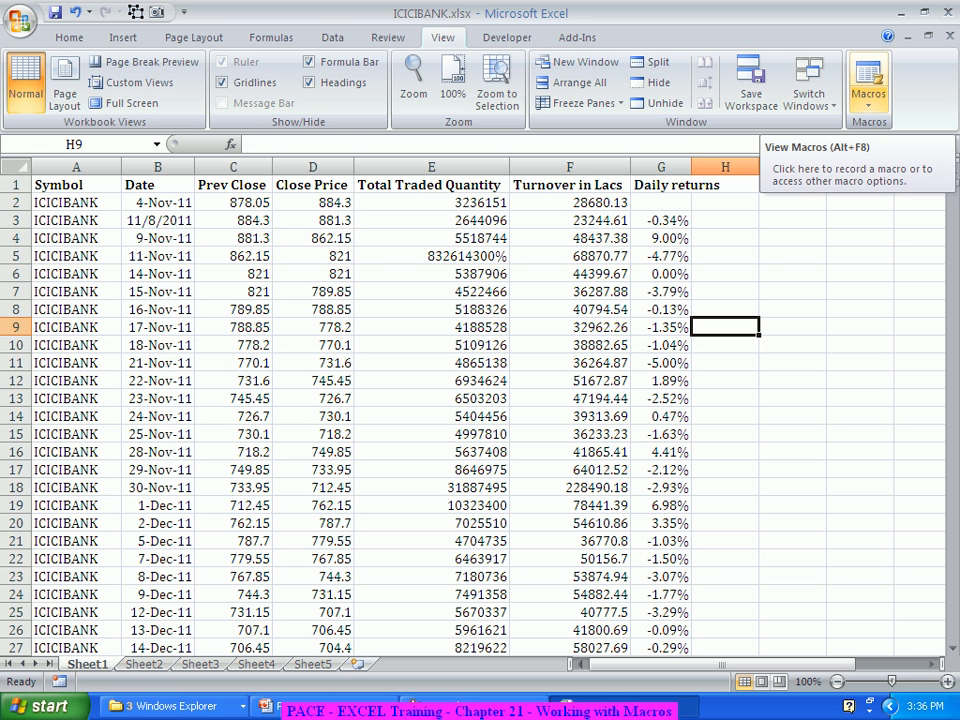
# Step: Start recording a macro named BankDataAnalysis with the shortcut Ctrl+Shift+L, stored in the Personal Macro Workbook
pyautogui.click(868, 100)
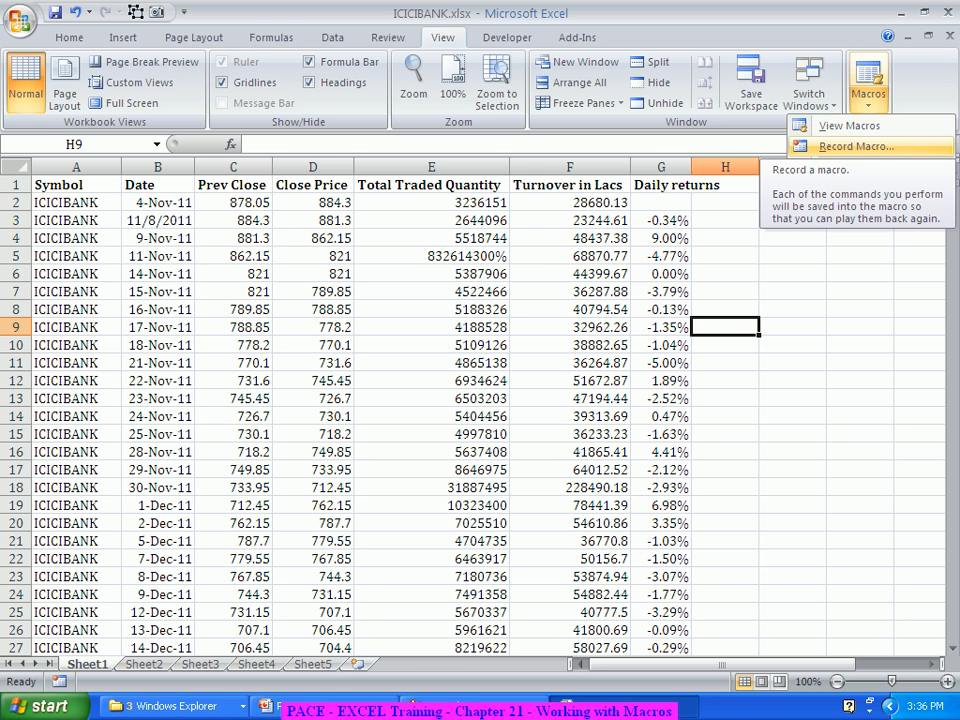
pyautogui.click(855, 146)
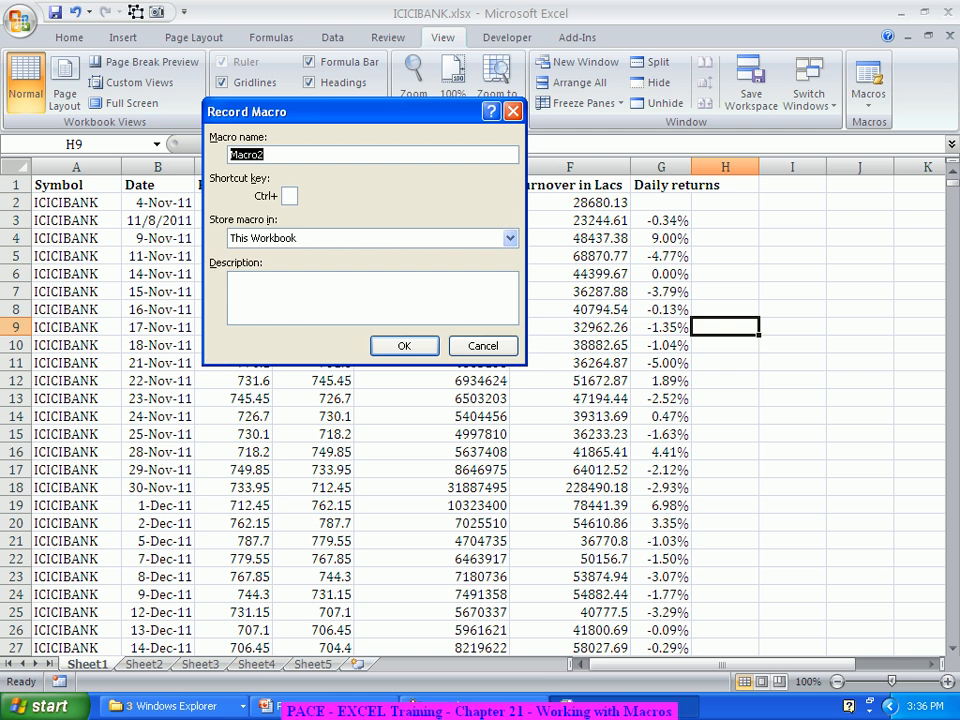
pyautogui.write('BankDataAnalysis')
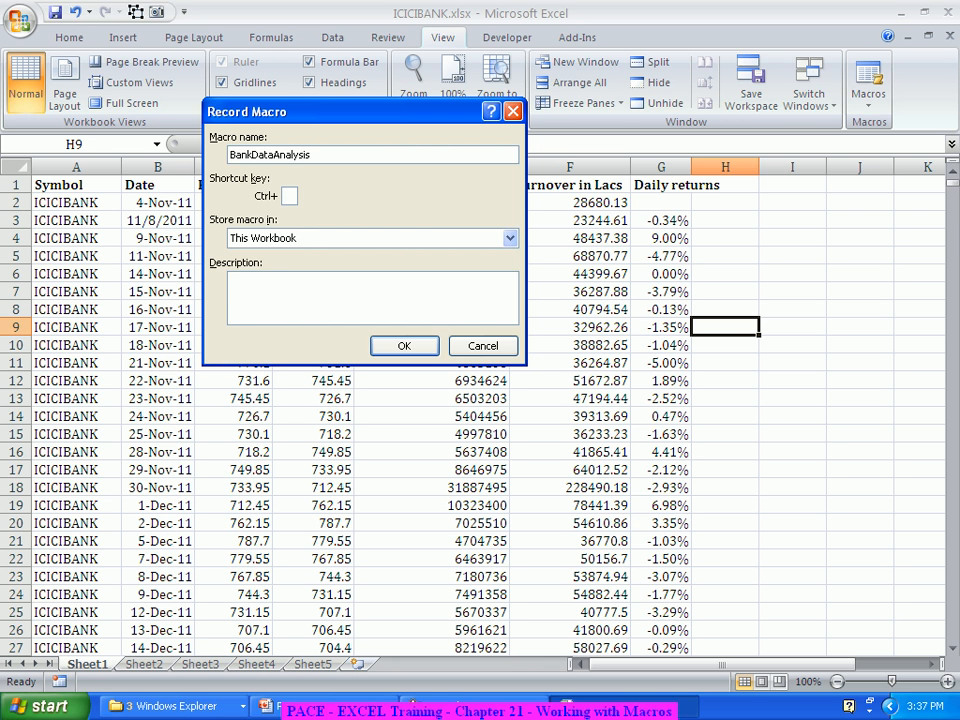
pyautogui.write('L')
pyautogui.click(510, 238)
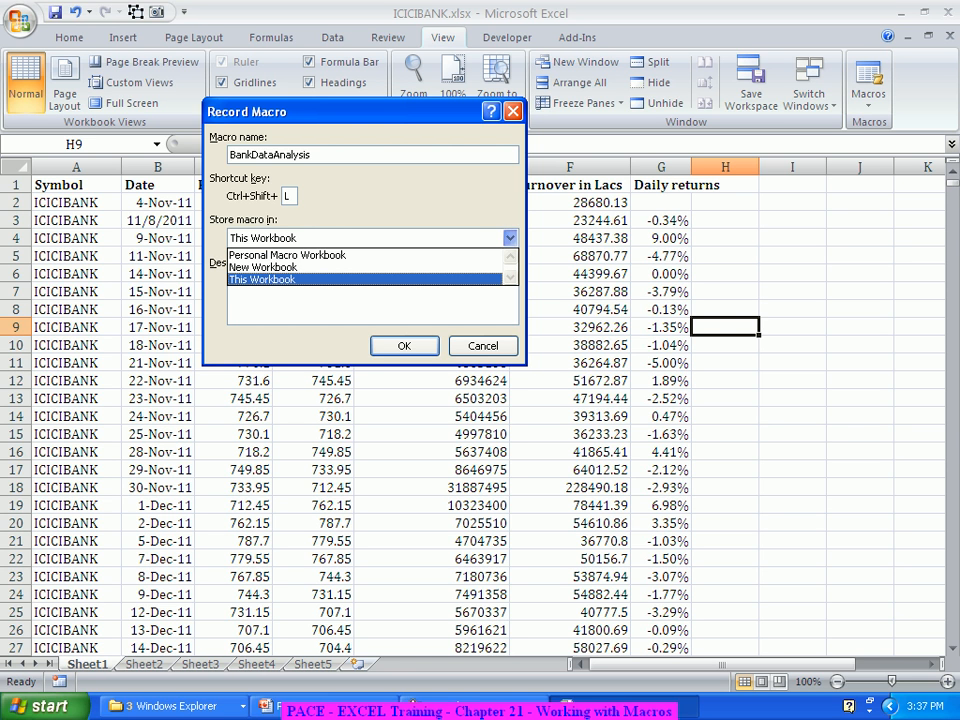
pyautogui.click(287, 255)
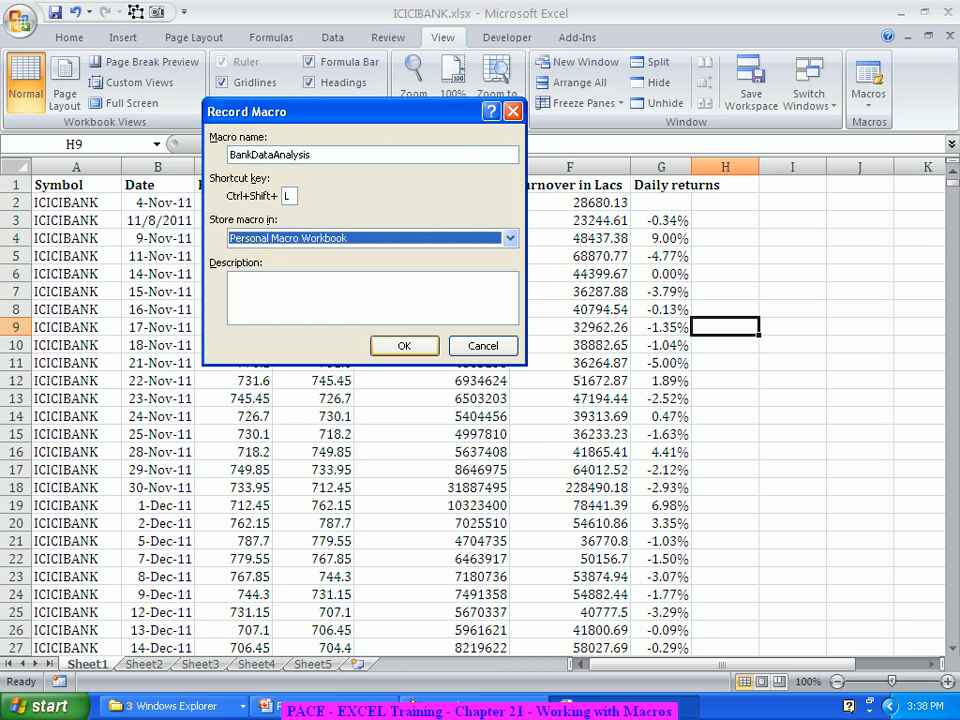
pyautogui.press('Return')
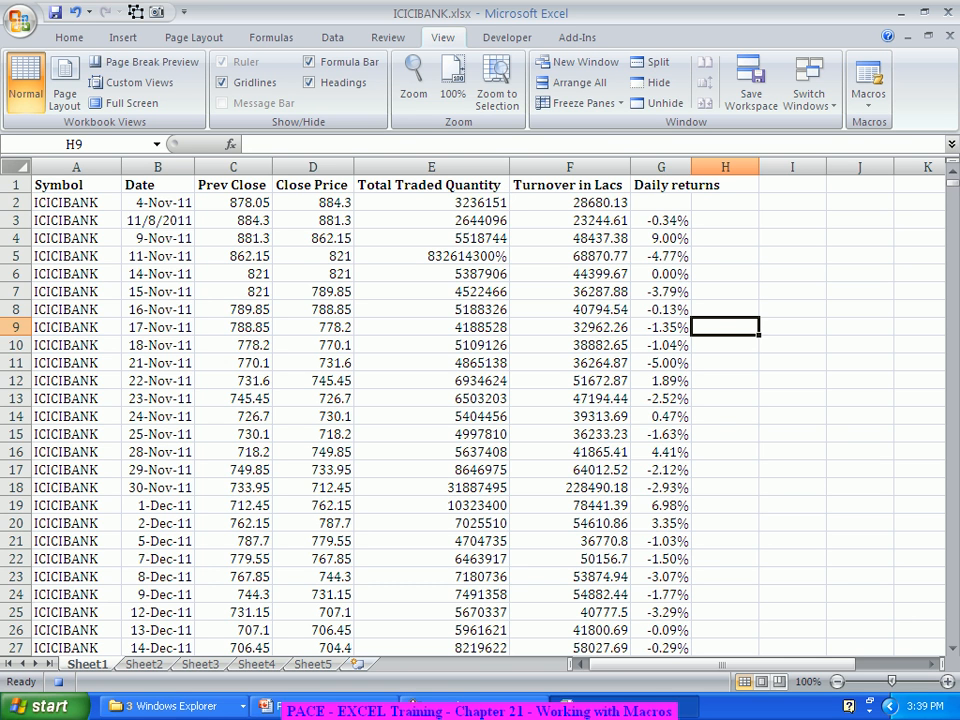
# Step: Sort all the data on Sheet1 by Turnover in Lacs from largest to smallest, keeping the header row
pyautogui.click(16, 167)
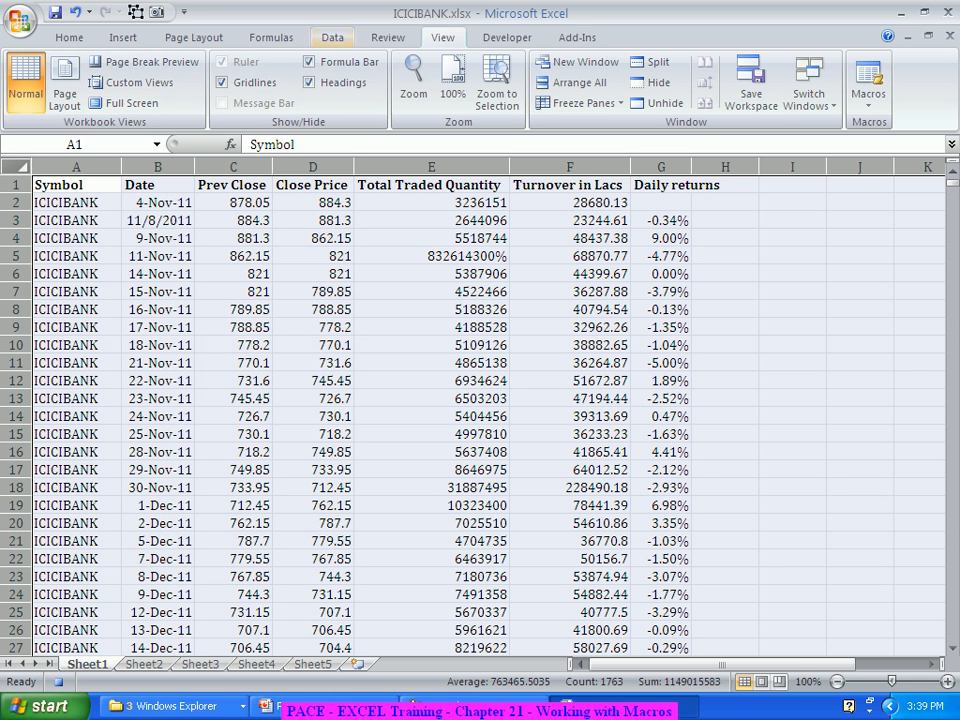
pyautogui.click(332, 37)
pyautogui.click(247, 80)
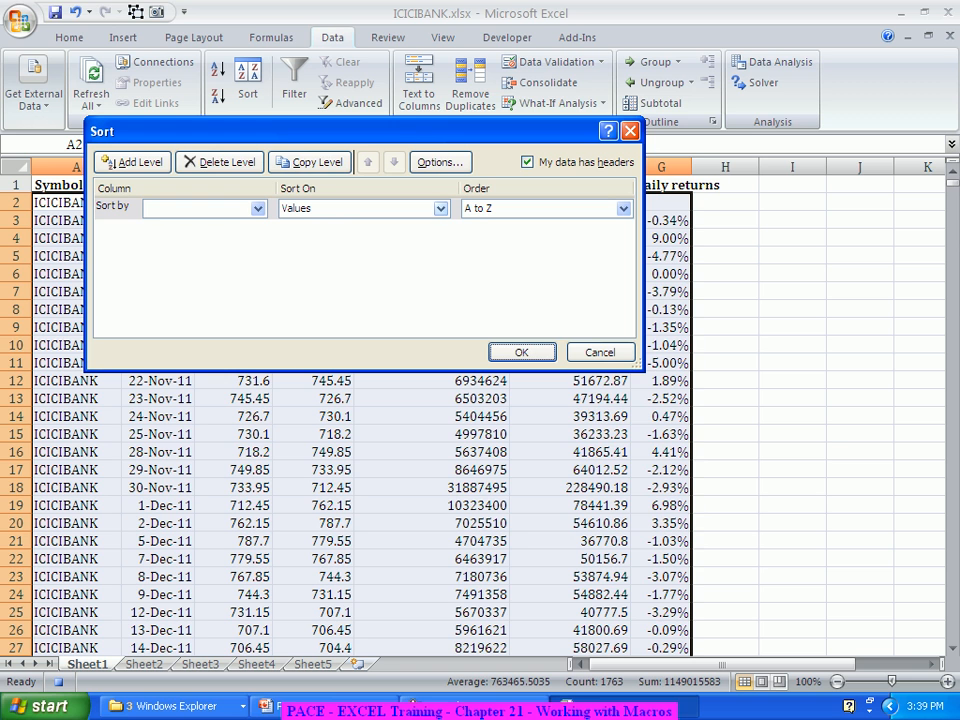
pyautogui.click(257, 208)
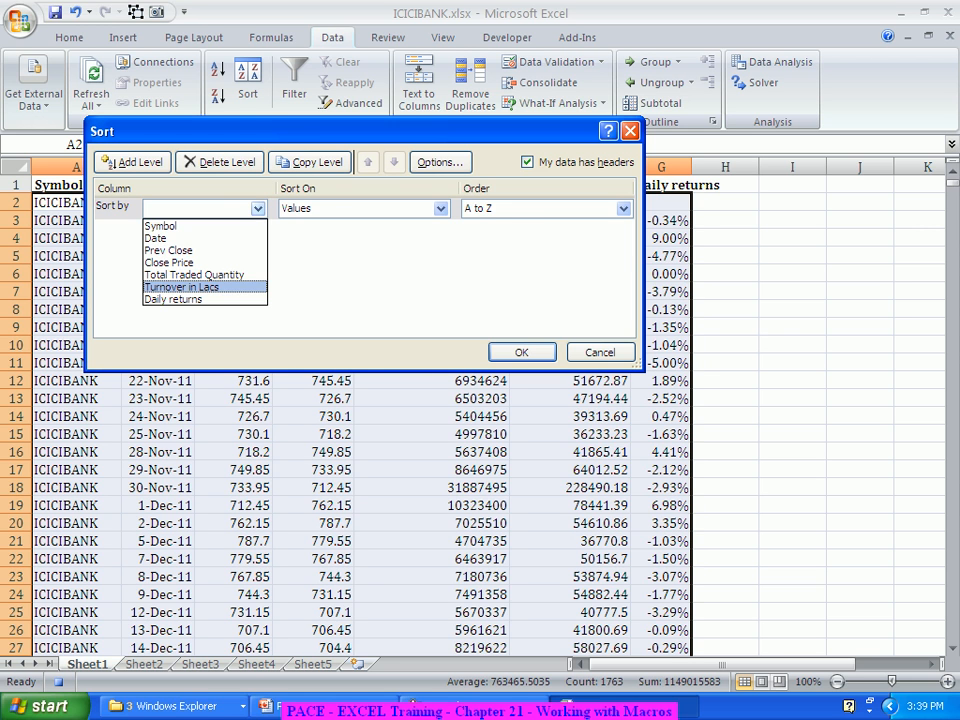
pyautogui.click(182, 287)
pyautogui.click(624, 208)
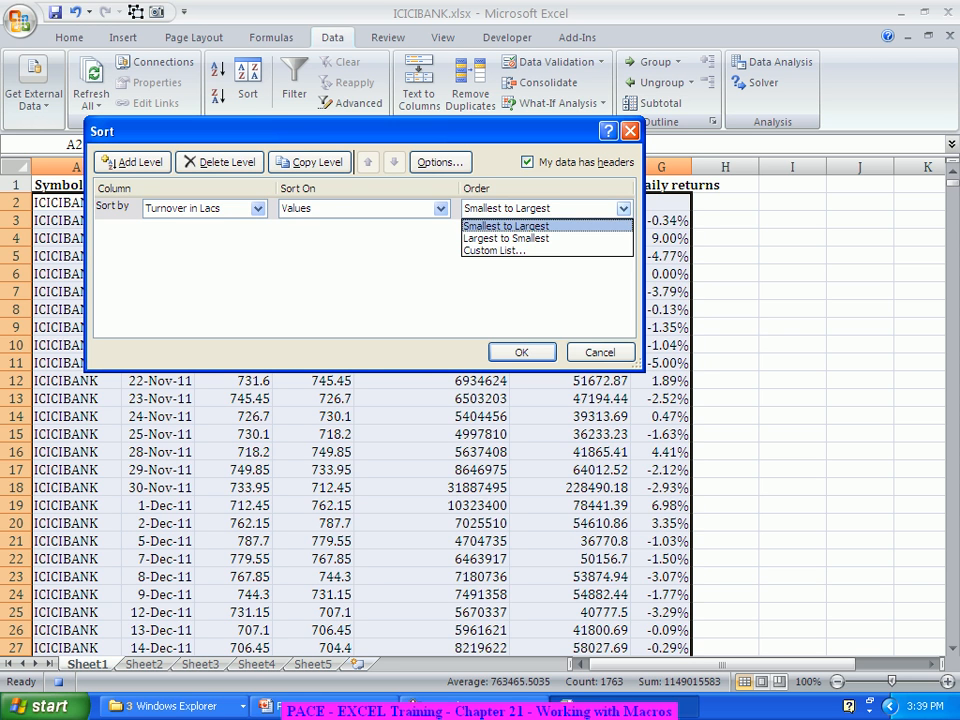
pyautogui.click(506, 238)
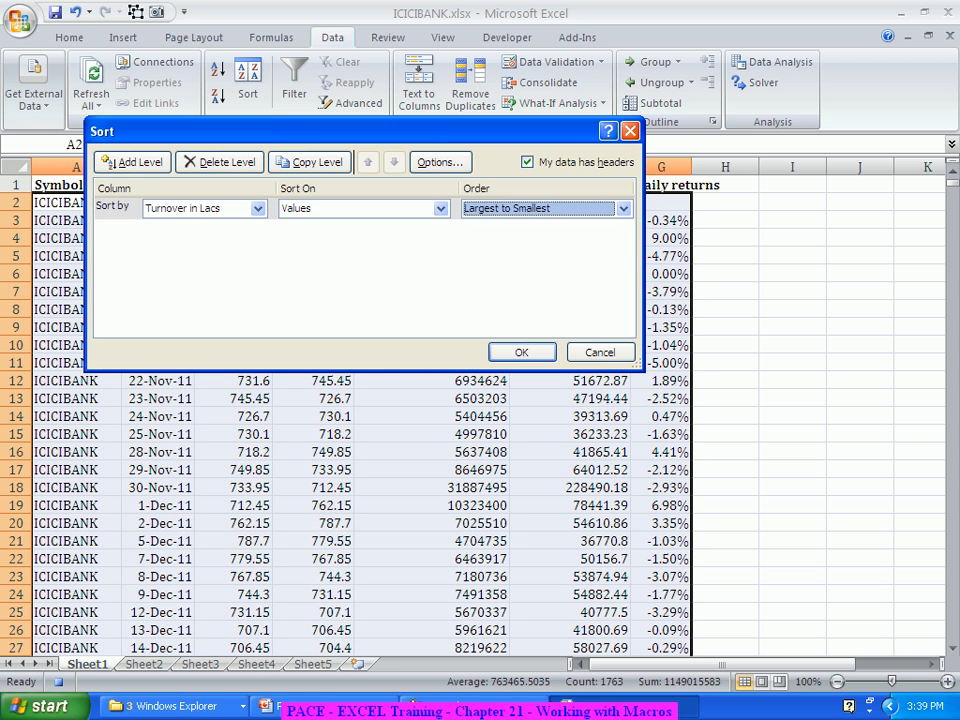
pyautogui.press('Return')
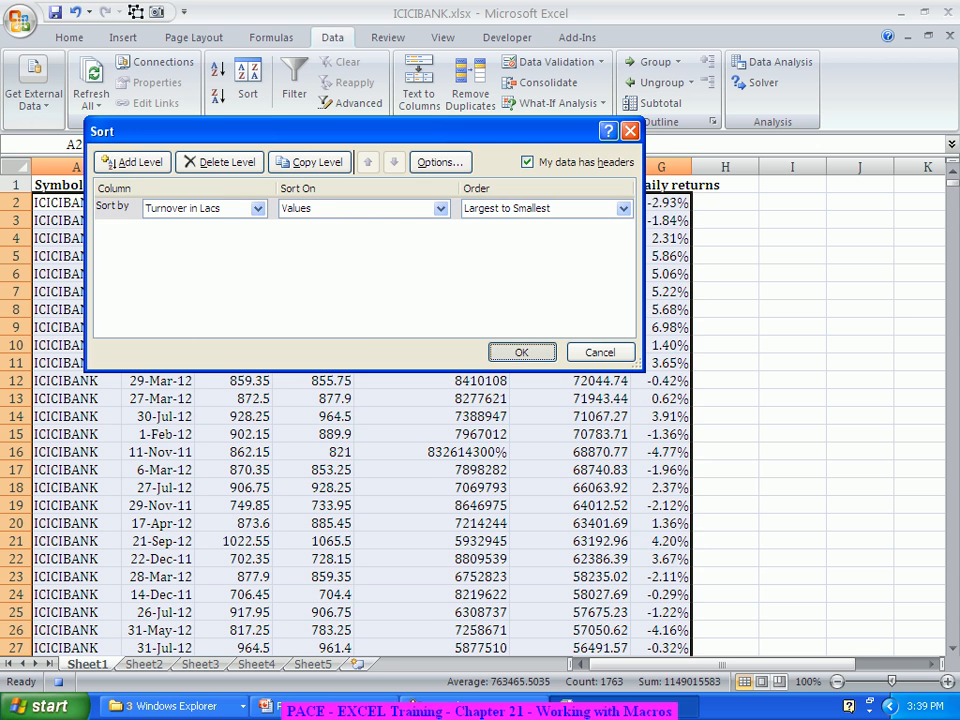
pyautogui.click(570, 309)
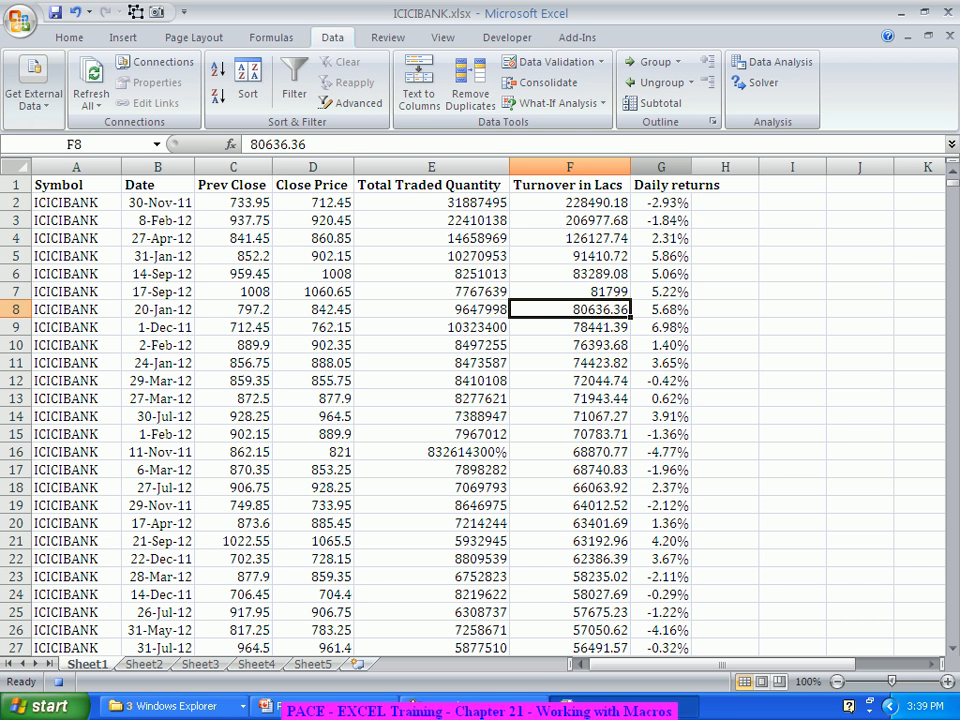
# Step: Highlight the top 10 items in the Daily returns column using Light Red Fill with Dark Red Text
pyautogui.click(661, 167)
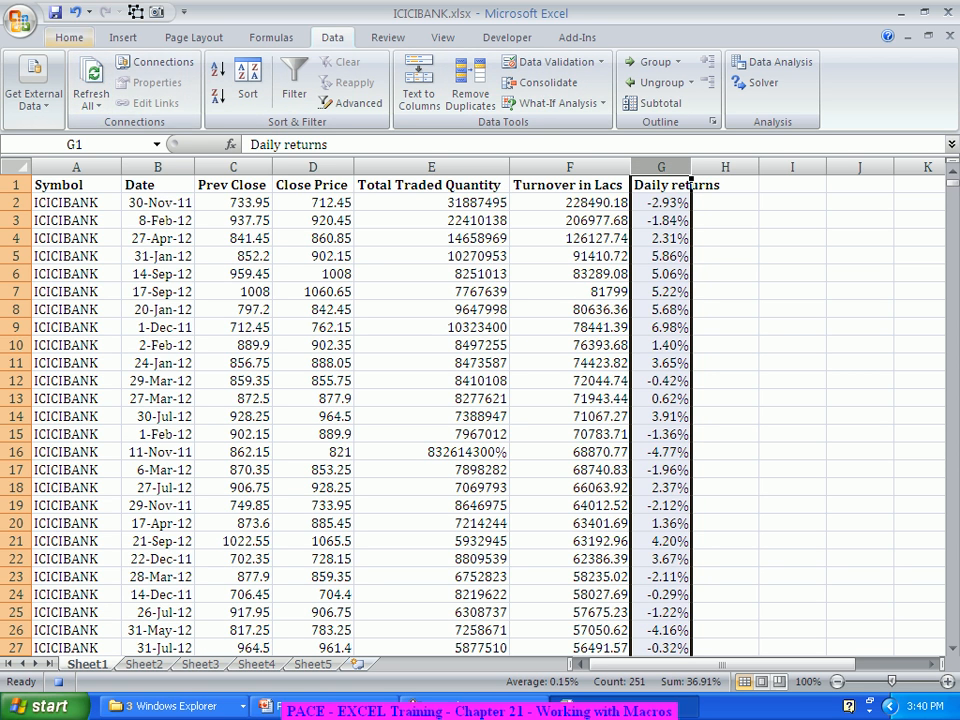
pyautogui.click(69, 37)
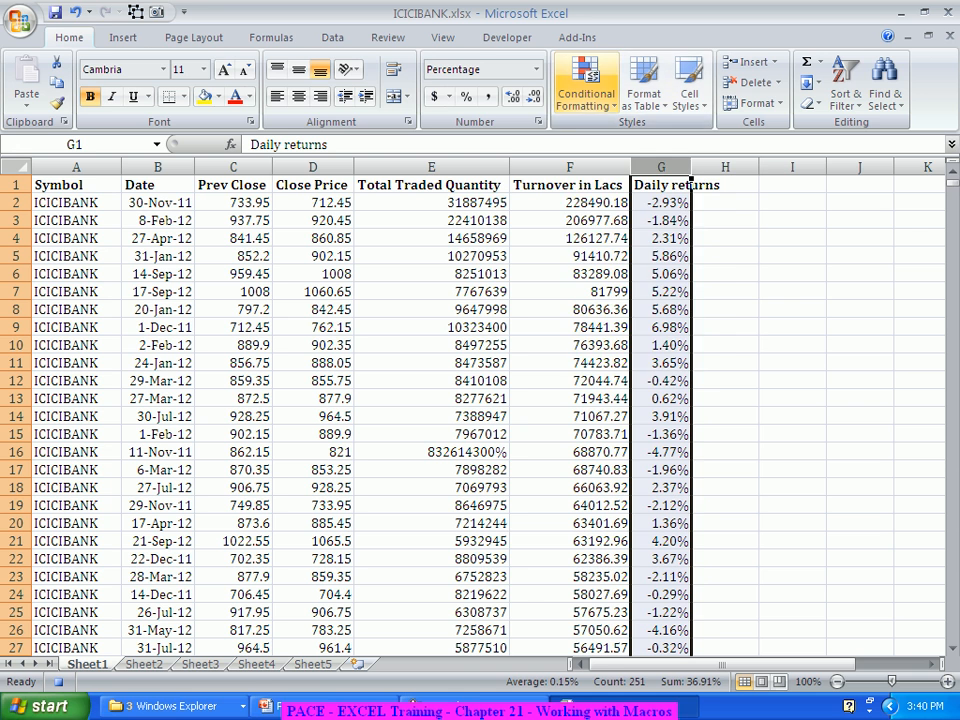
pyautogui.click(586, 82)
pyautogui.moveTo(642, 177)
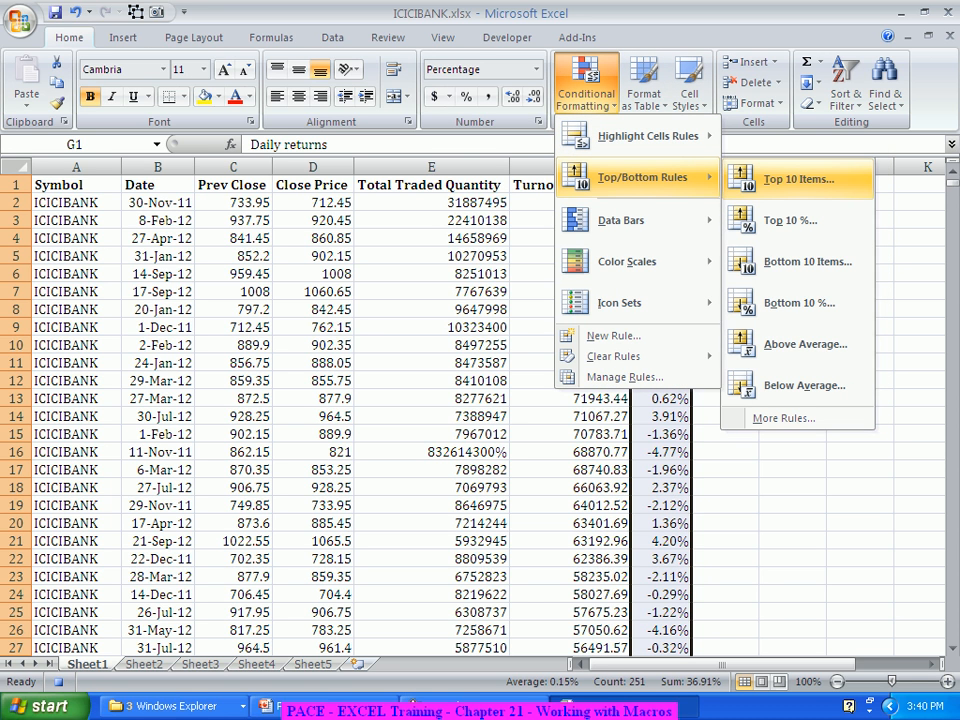
pyautogui.click(798, 179)
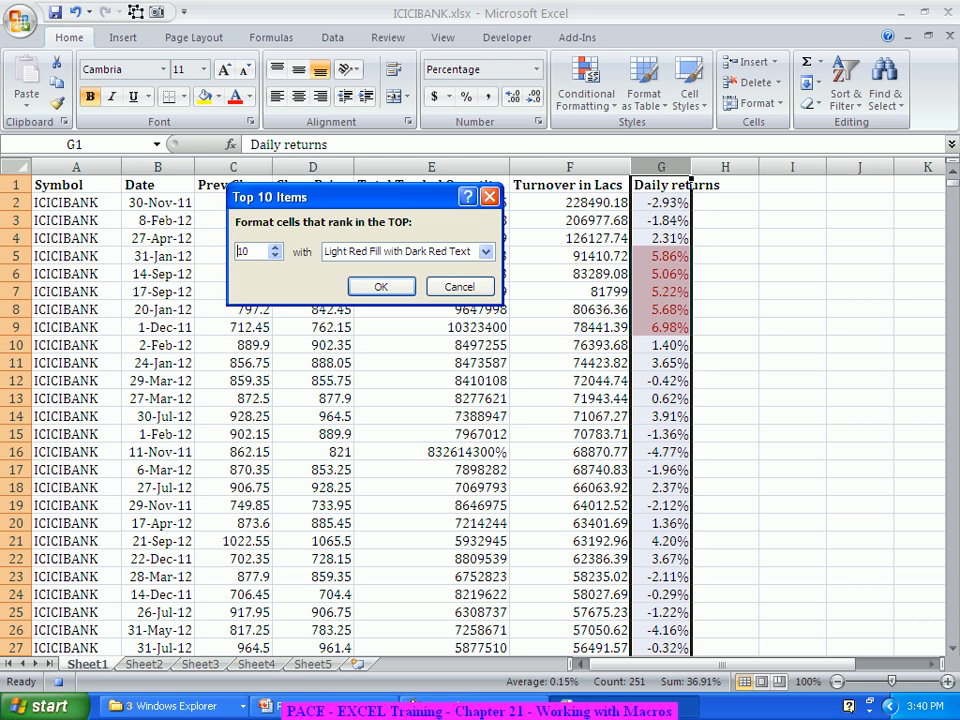
pyautogui.click(381, 287)
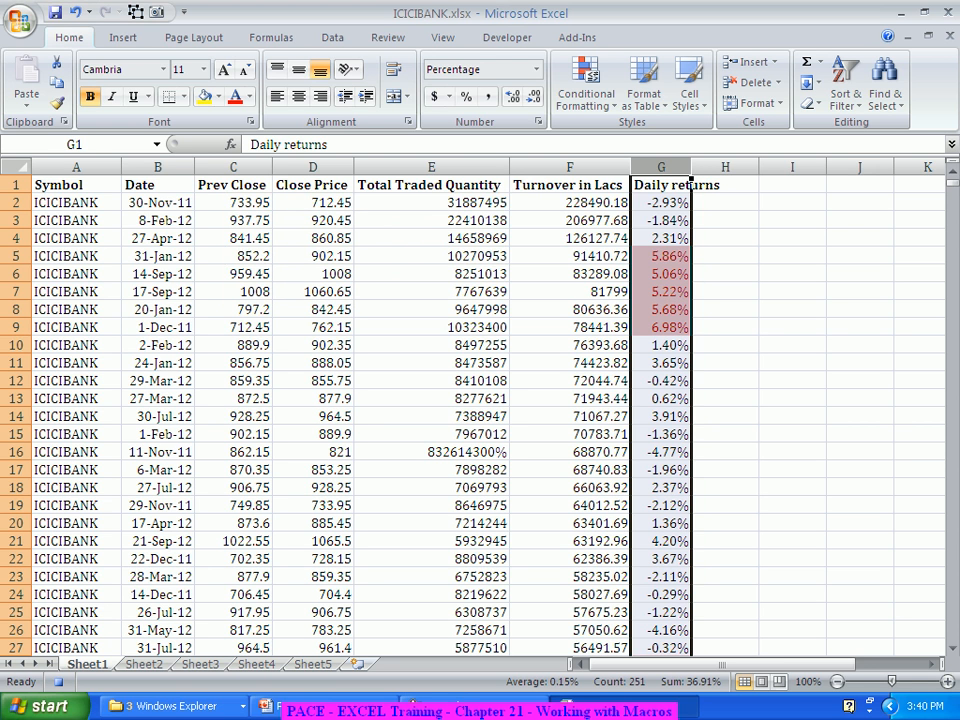
pyautogui.click(792, 309)
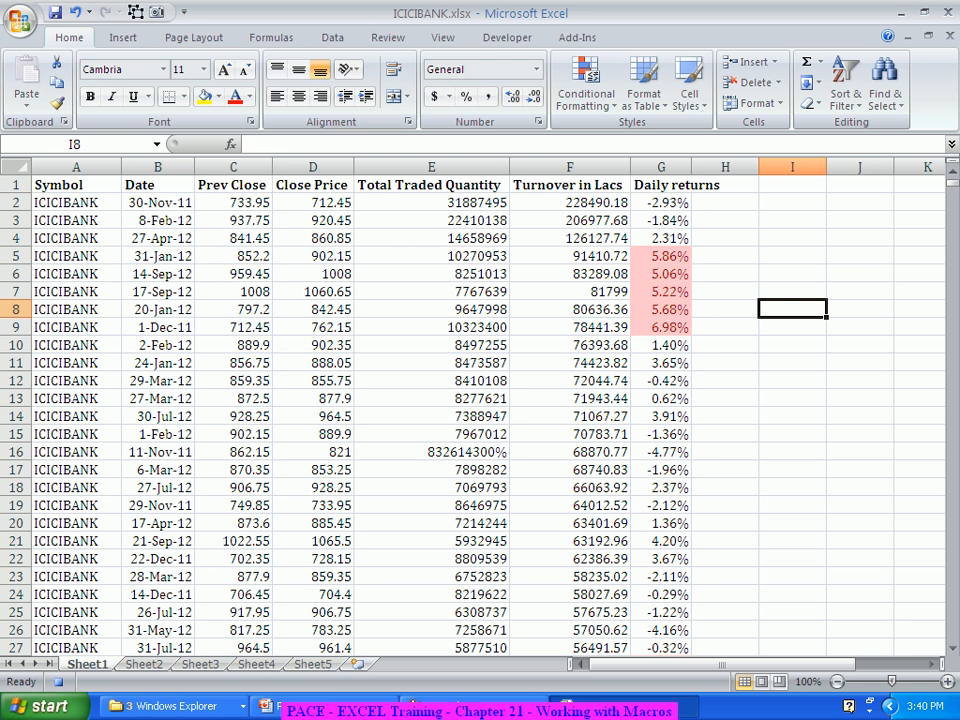
pyautogui.scroll(-11, 480, 410)
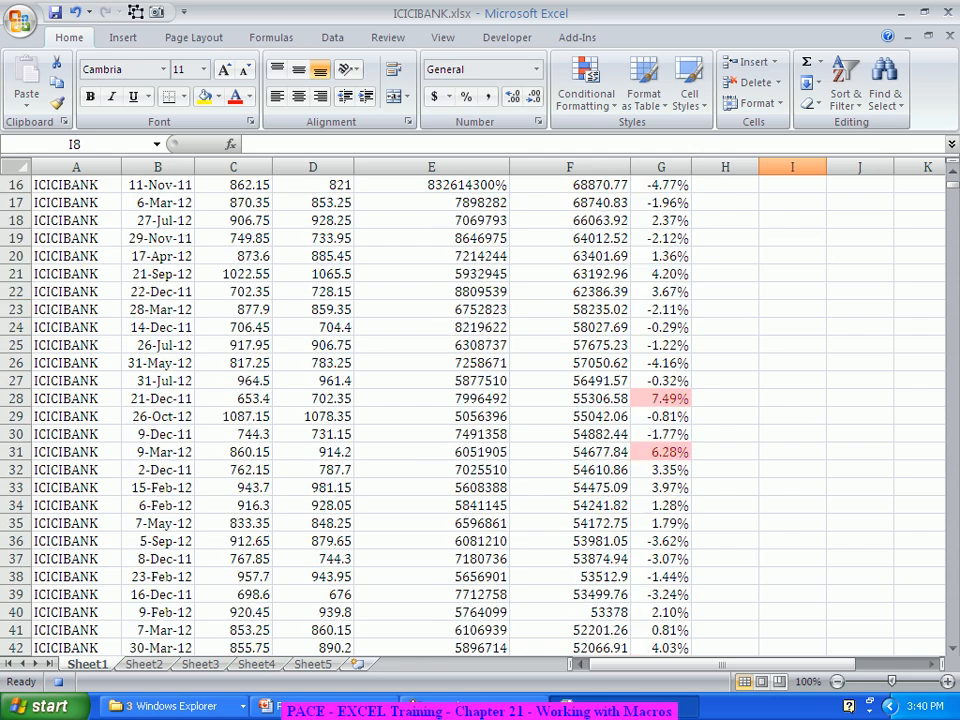
pyautogui.scroll(11, 480, 410)
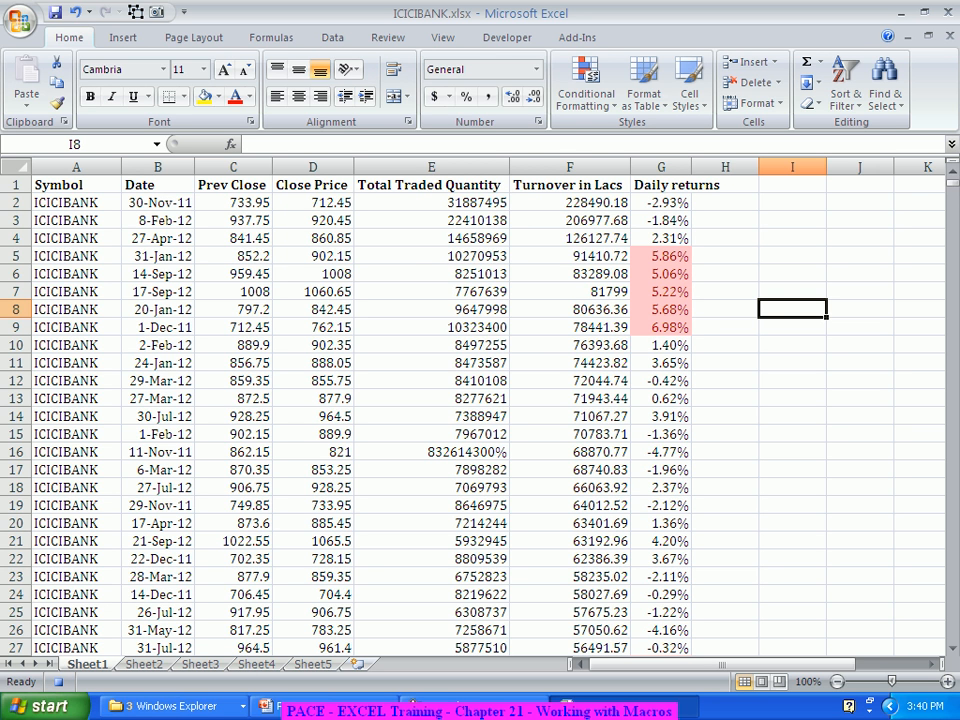
# Step: Enter the label "Average Daily returns" in cell J6
pyautogui.click(792, 274)
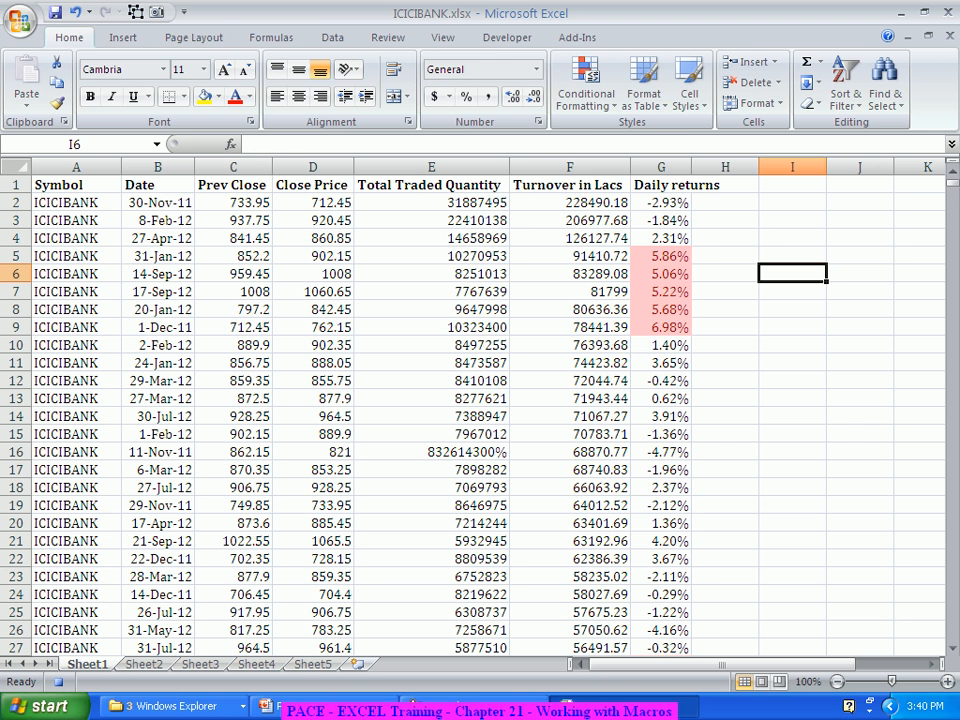
pyautogui.click(860, 274)
pyautogui.write('Ave')
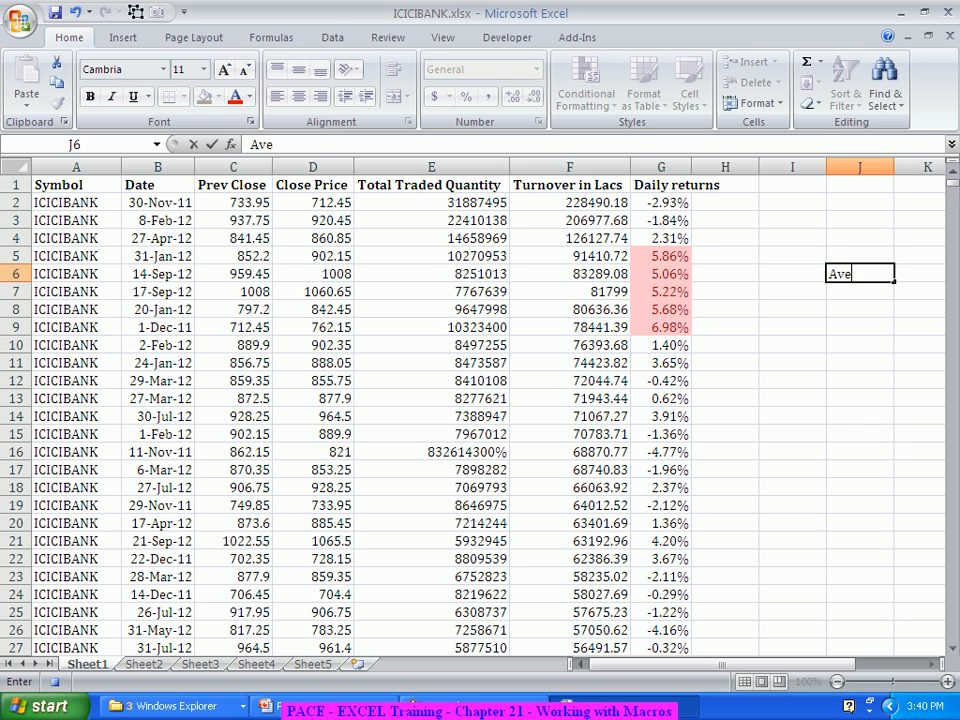
pyautogui.write('rage Dai')
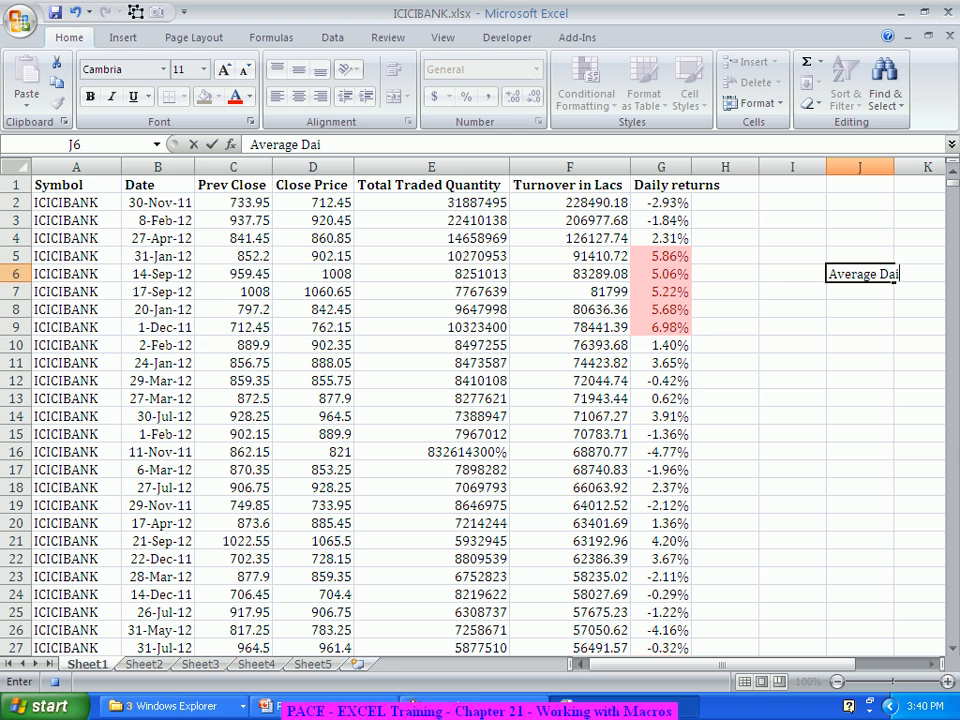
pyautogui.write('ly returns')
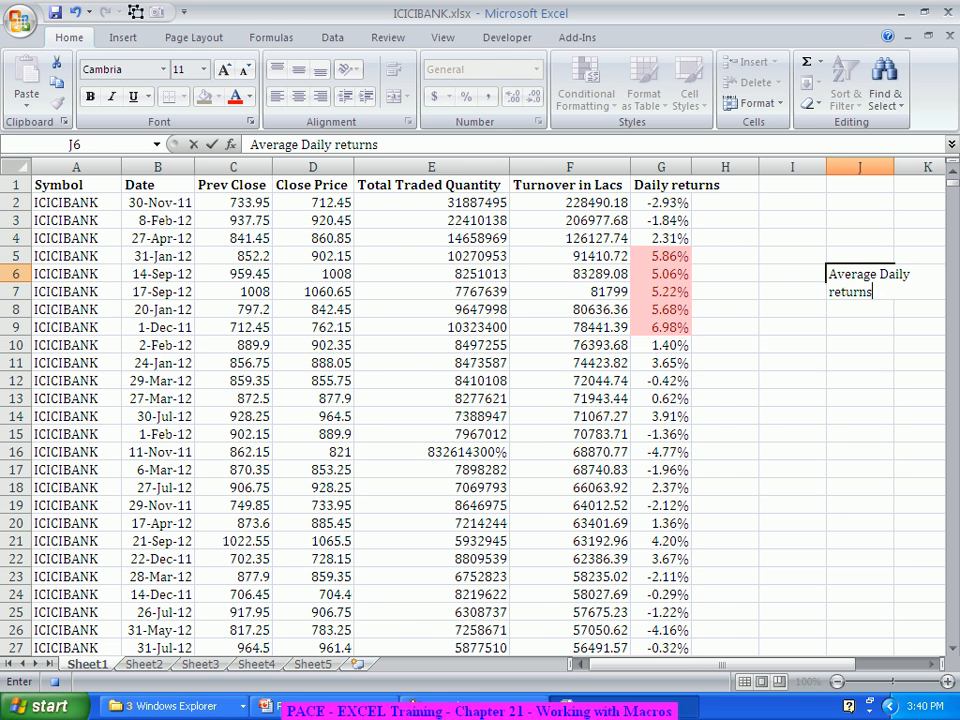
pyautogui.press('Tab')
# Step: Calculate the average of the whole Daily returns column in K6 with =AVERAGE(G:G)
pyautogui.write('=Aver')
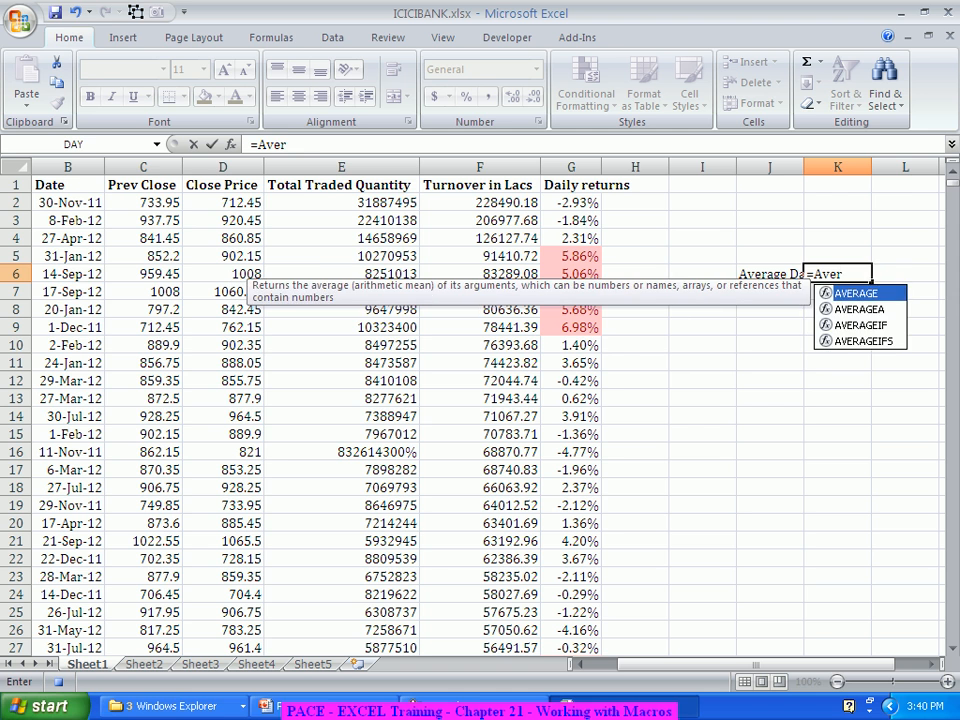
pyautogui.press('Tab')
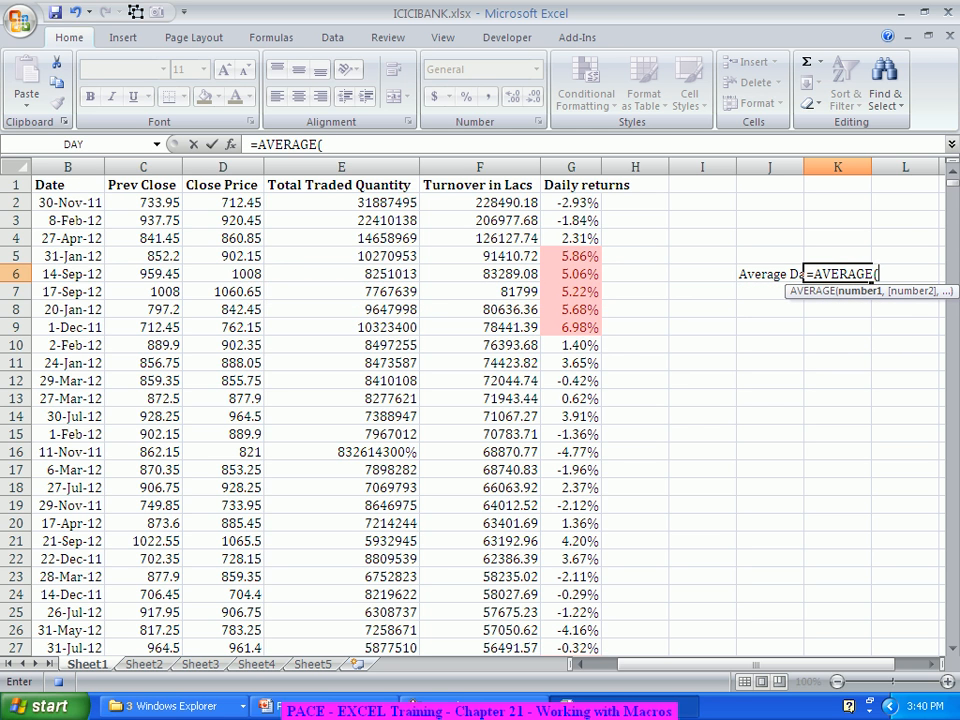
pyautogui.hotkey('ctrl', 'a')
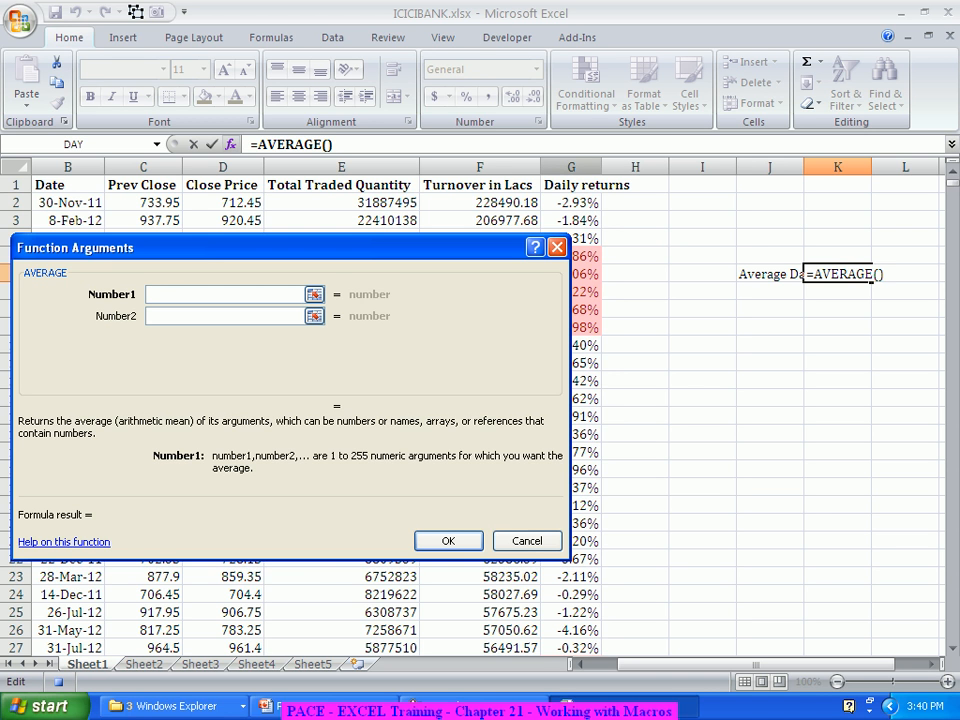
pyautogui.click(571, 167)
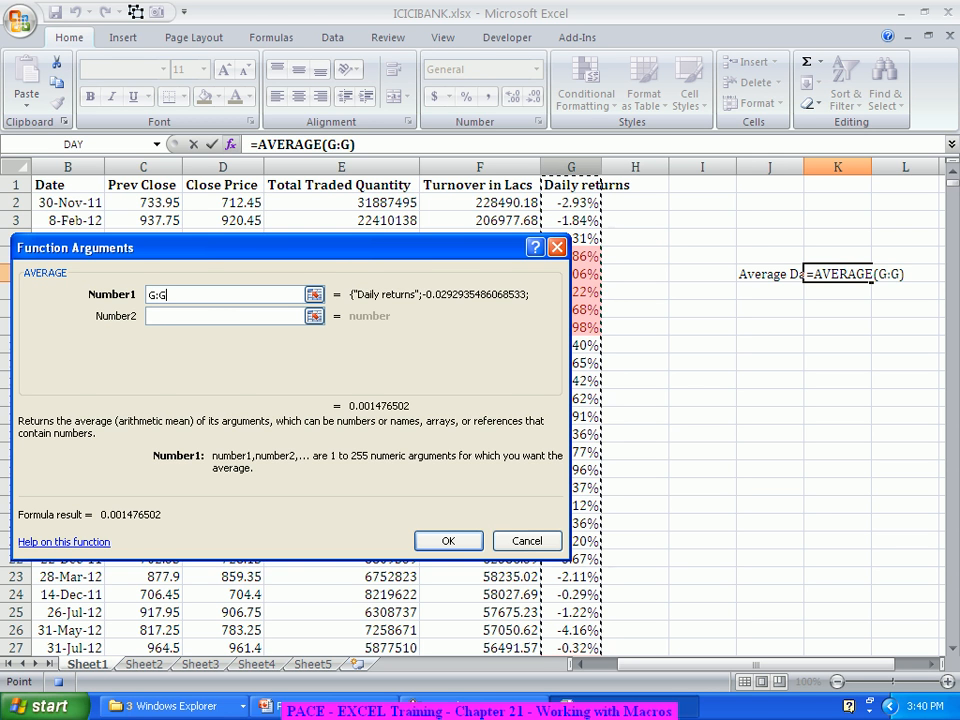
pyautogui.press('Return')
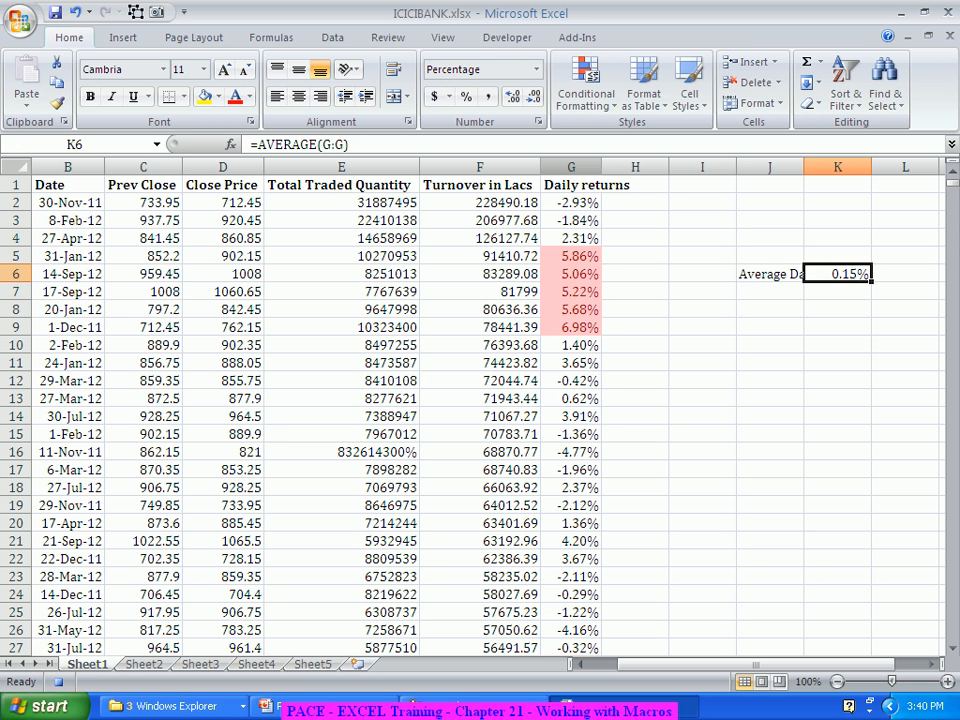
pyautogui.press('Down')
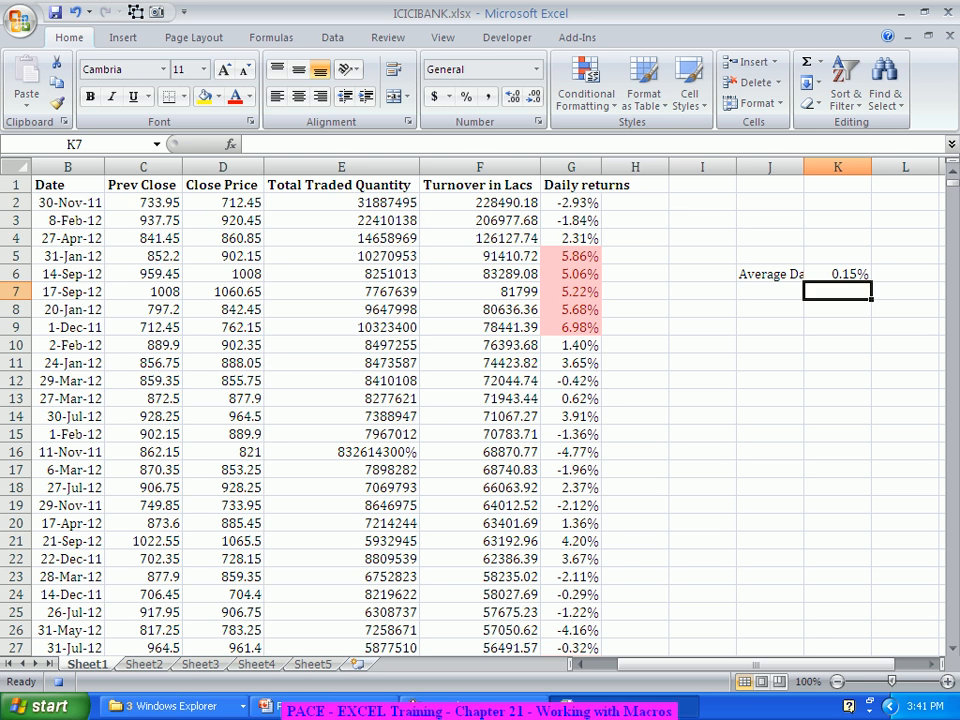
# Step: Enter the column header "If" in cell H1
pyautogui.click(612, 185)
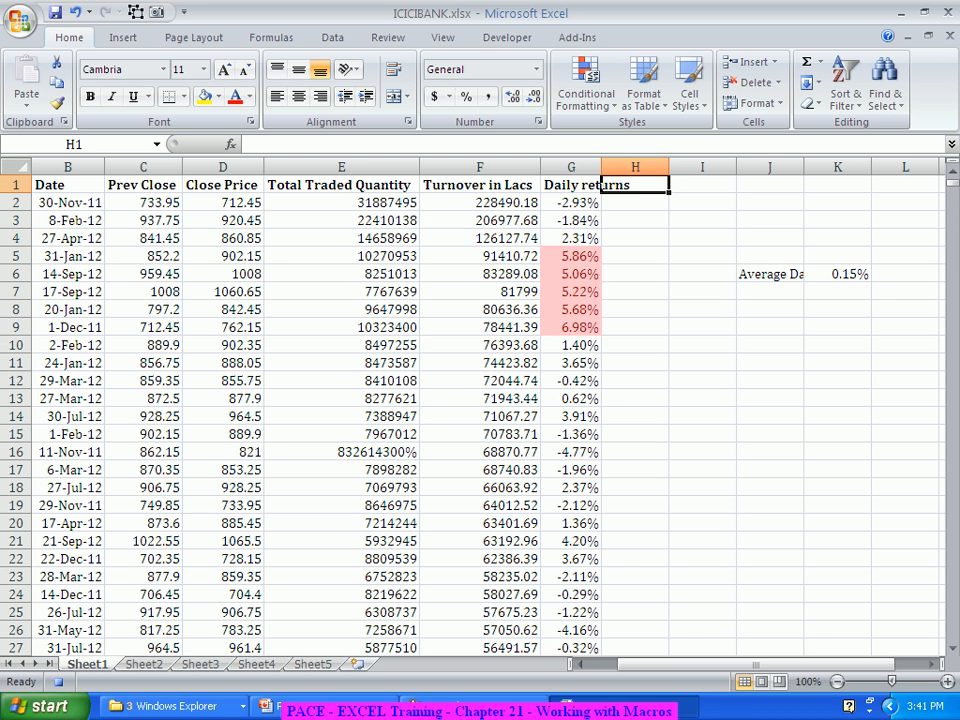
pyautogui.write('If')
pyautogui.press('Return')
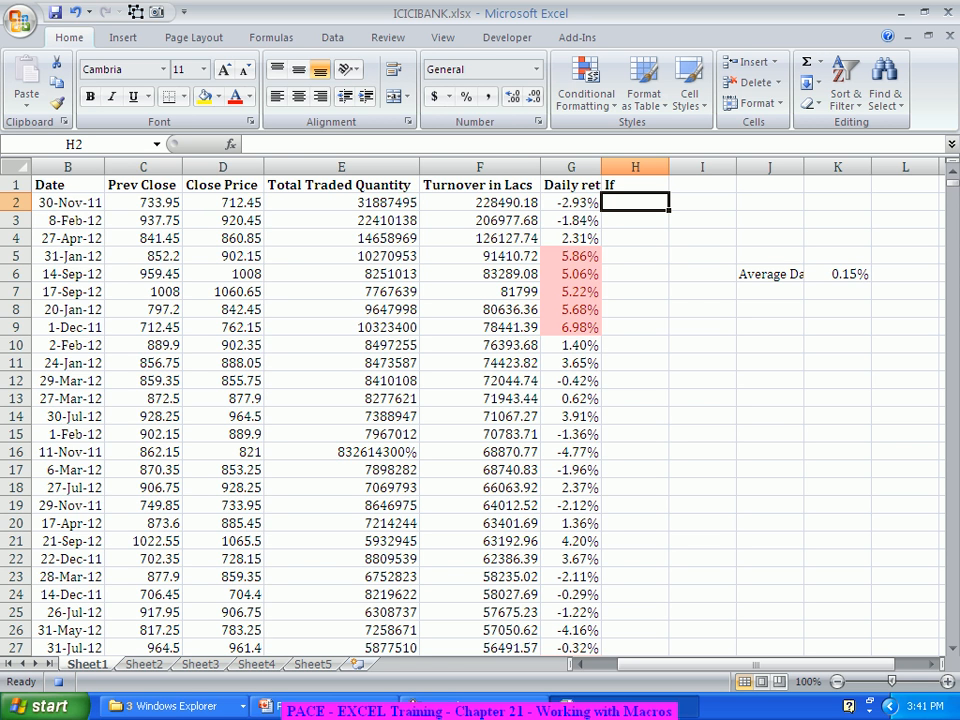
# Step: Enter =IF(G2>0,"Positive","Negative") in H2 and fill it down through all the data rows
pyautogui.write('=if')
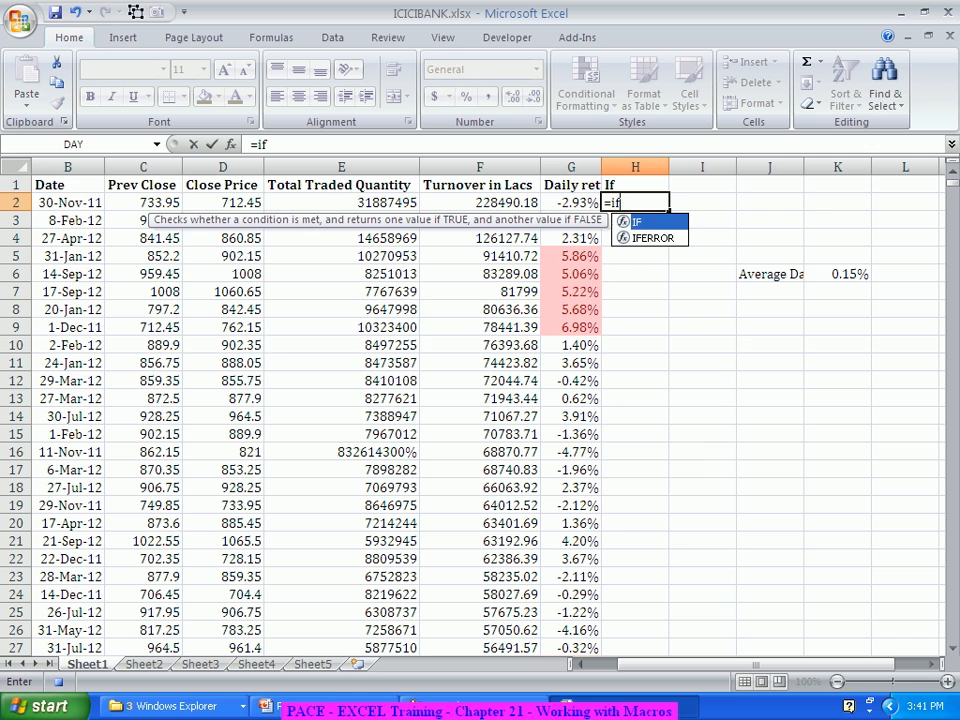
pyautogui.press('Tab')
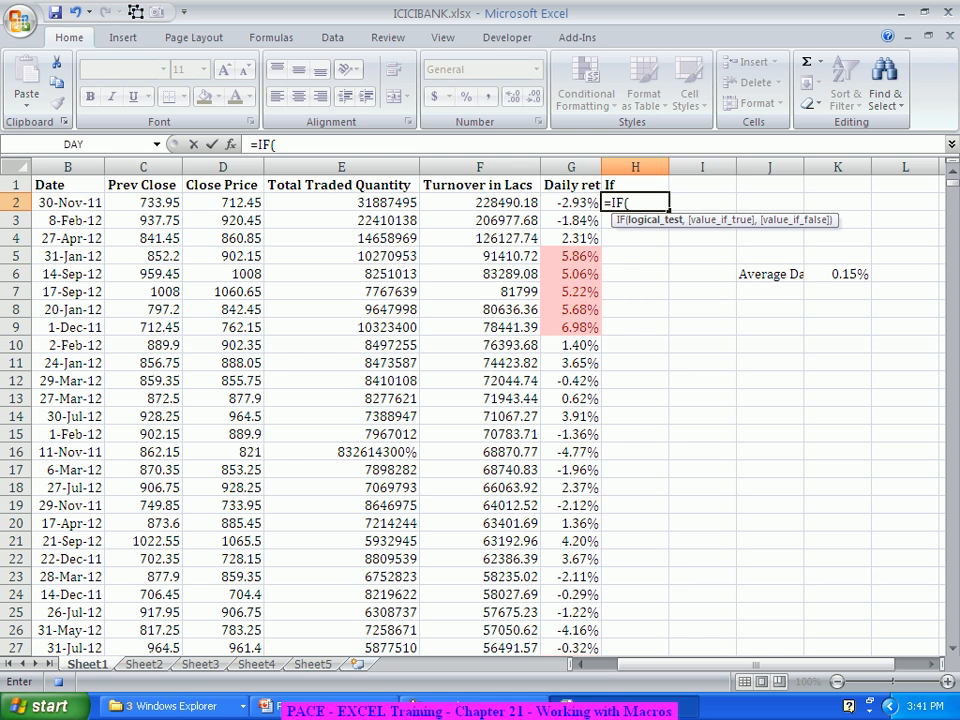
pyautogui.hotkey('ctrl', 'a')
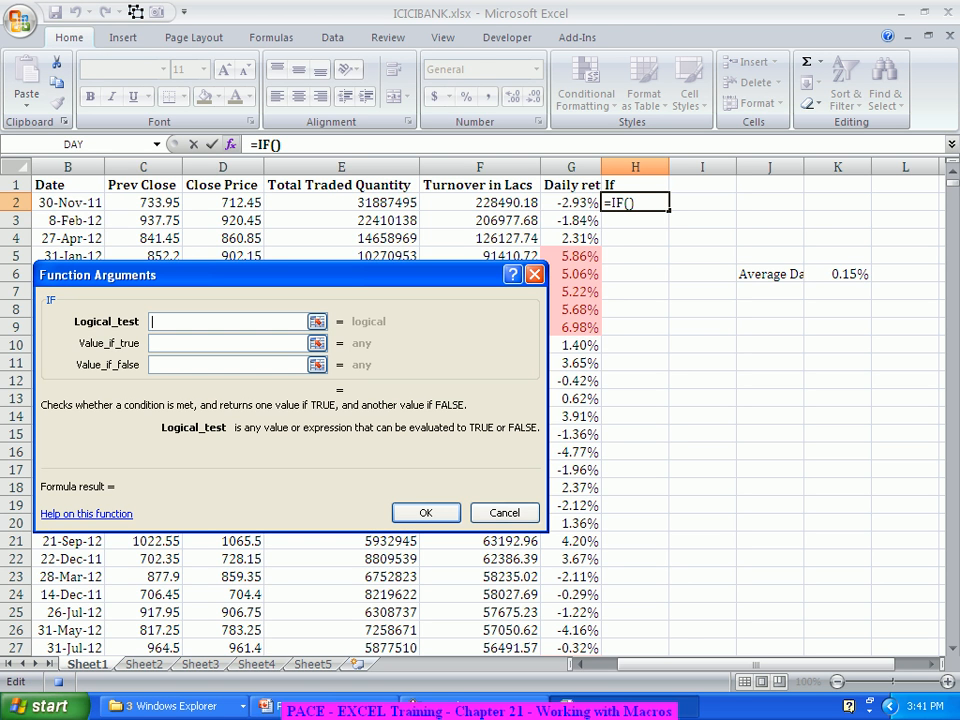
pyautogui.click(571, 203)
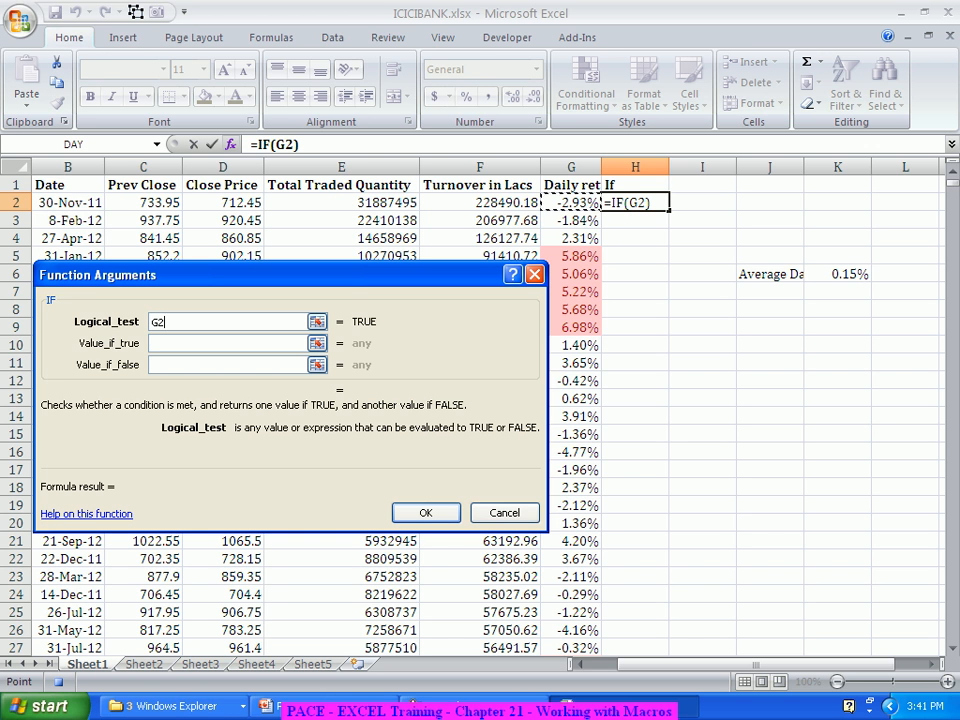
pyautogui.write('>')
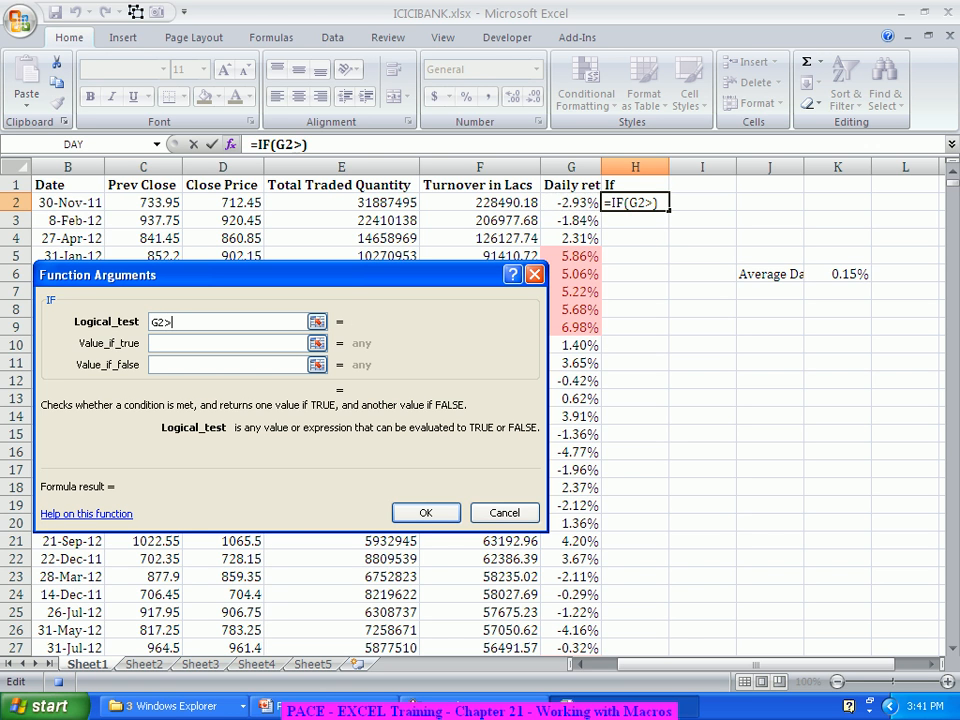
pyautogui.write('0')
pyautogui.press('Tab')
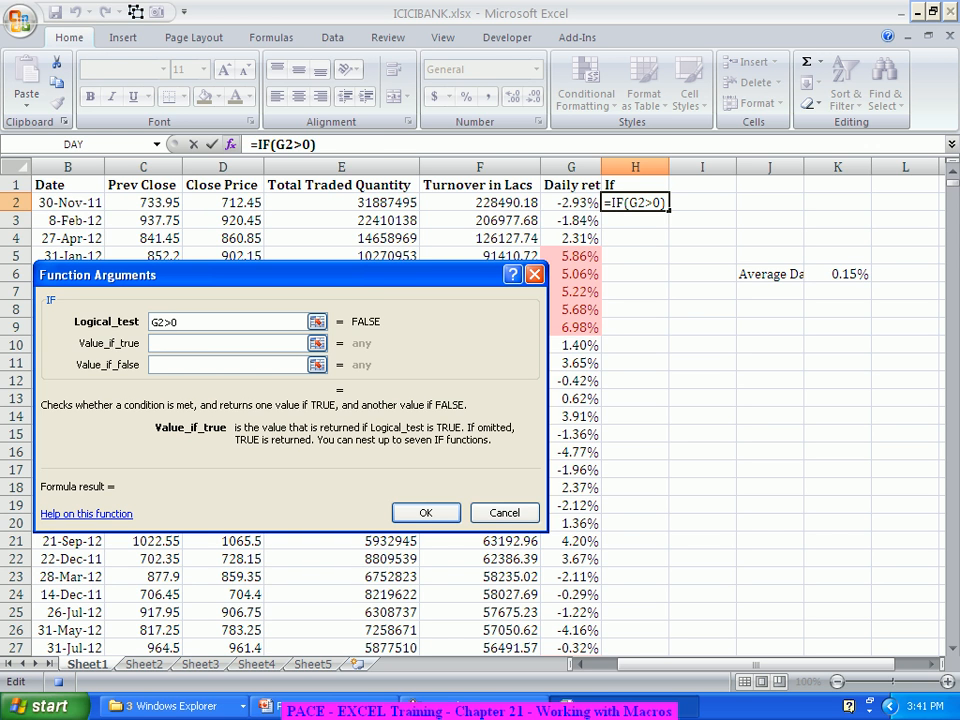
pyautogui.write('Positive')
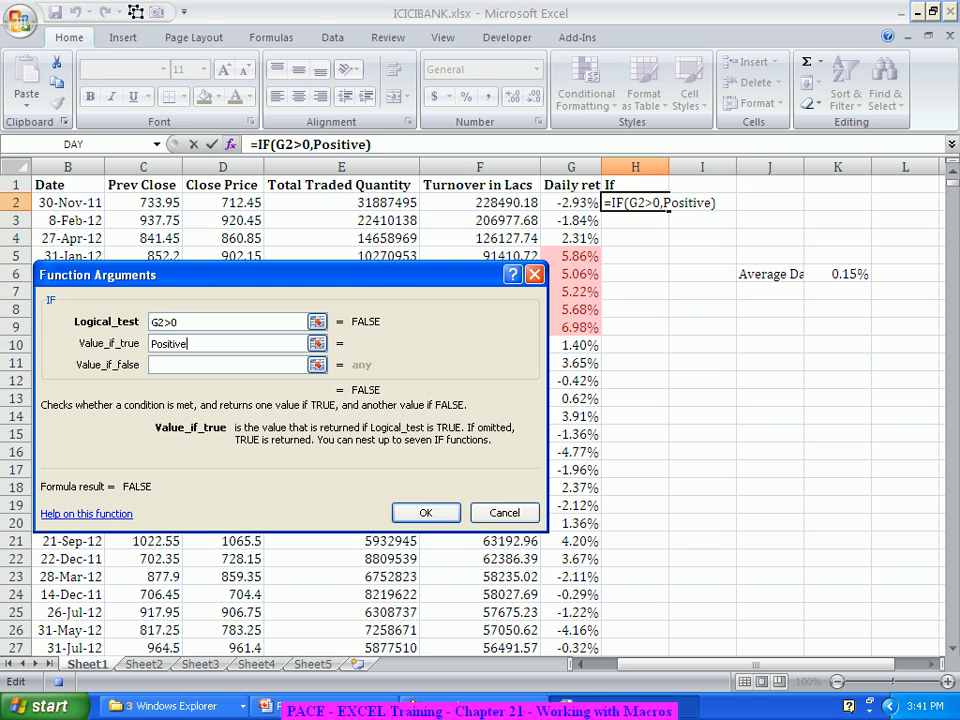
pyautogui.press('Tab')
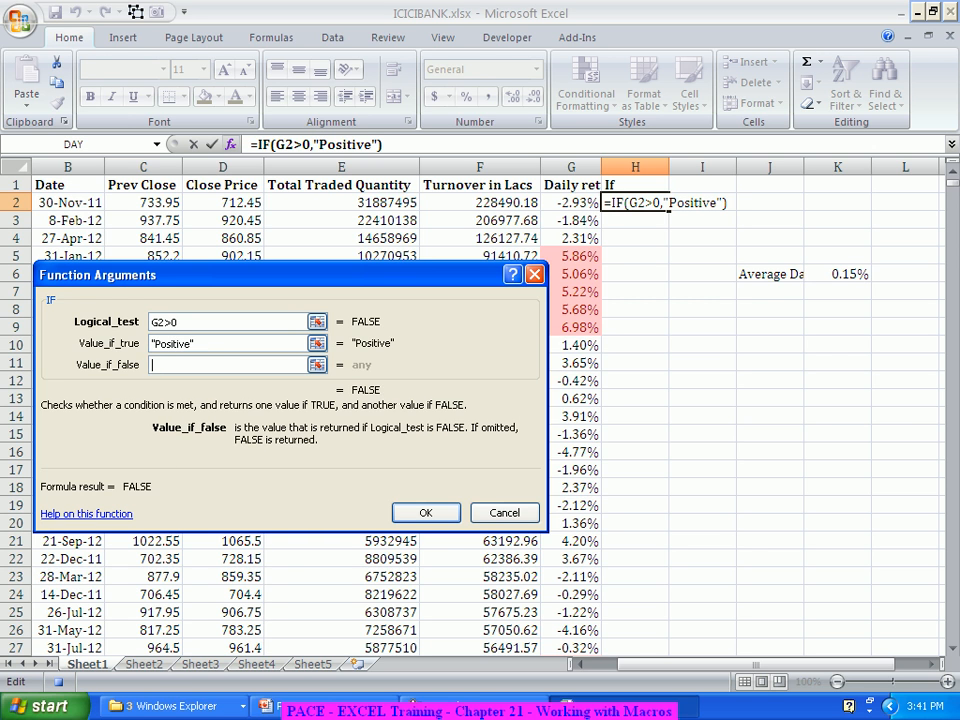
pyautogui.write('Negative')
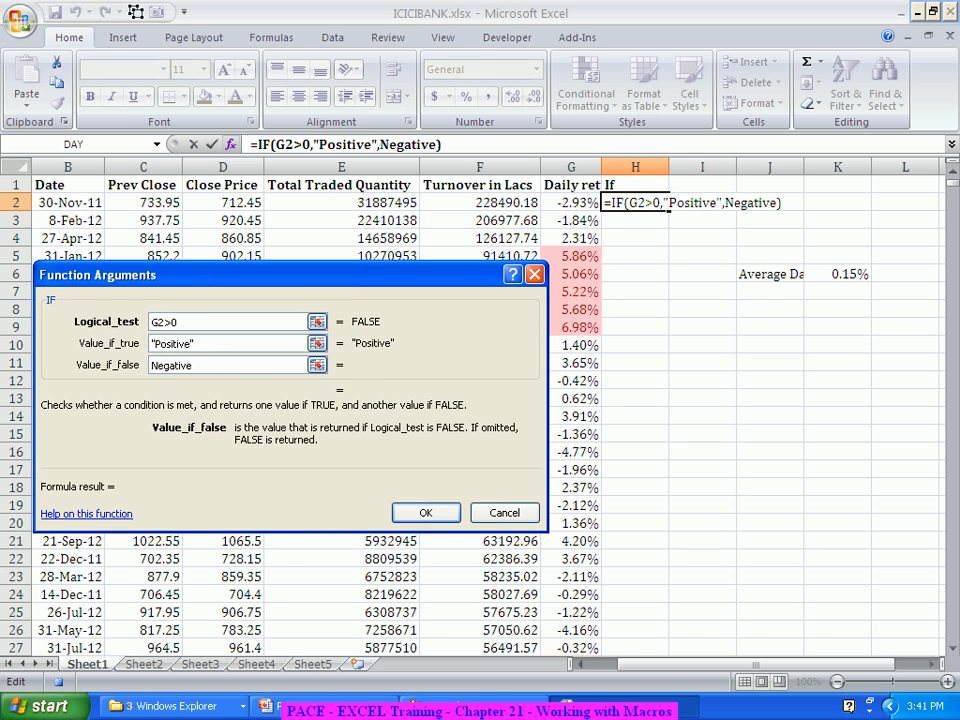
pyautogui.press('Tab')
pyautogui.press('Return')
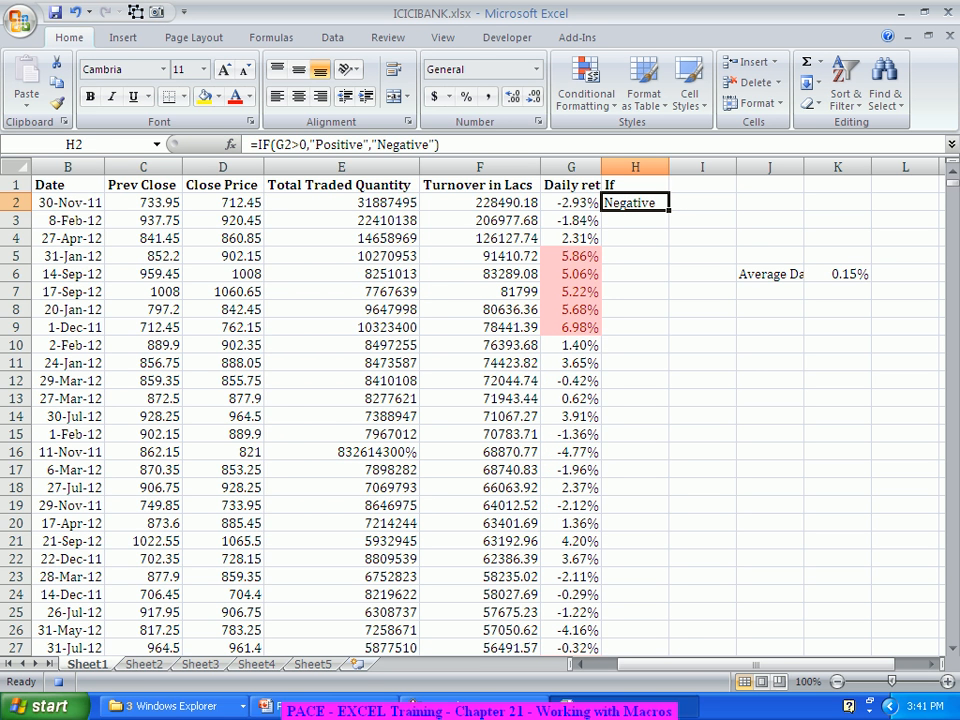
pyautogui.doubleClick(669, 210)
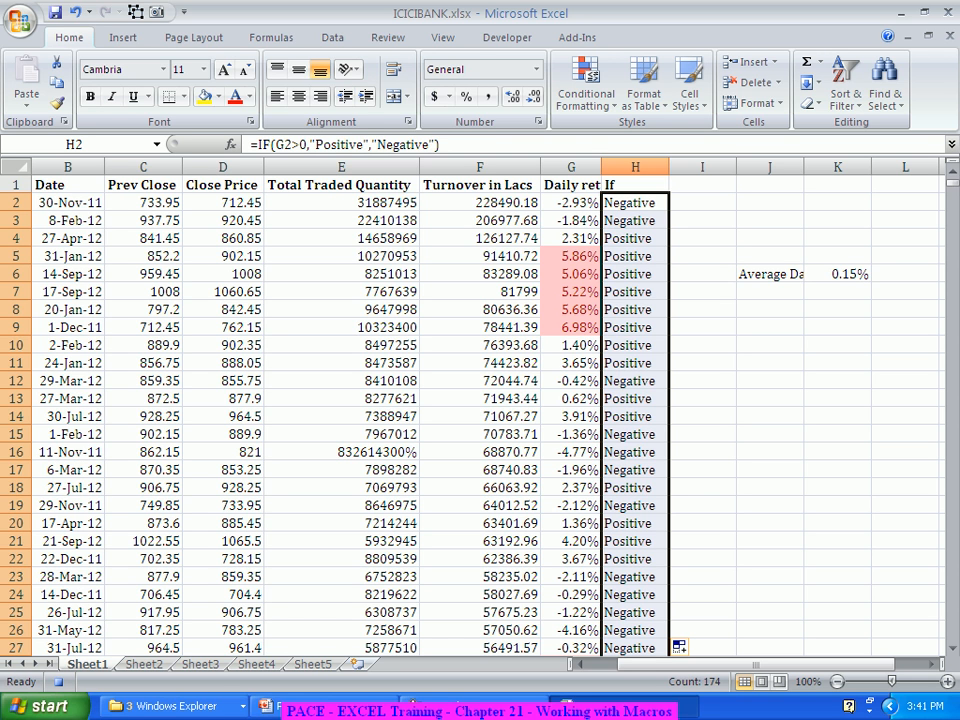
# Step: Enter the labels "Negative" in cell J10 and "Positive" in cell J11
pyautogui.click(770, 345)
pyautogui.write('N')
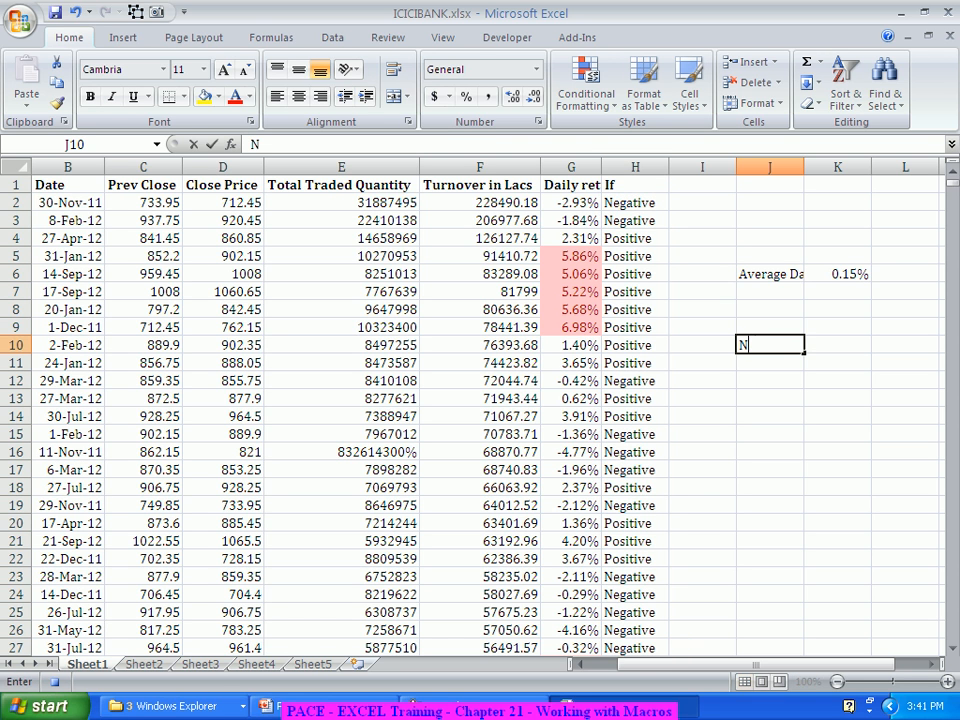
pyautogui.write('egative')
pyautogui.press('Return')
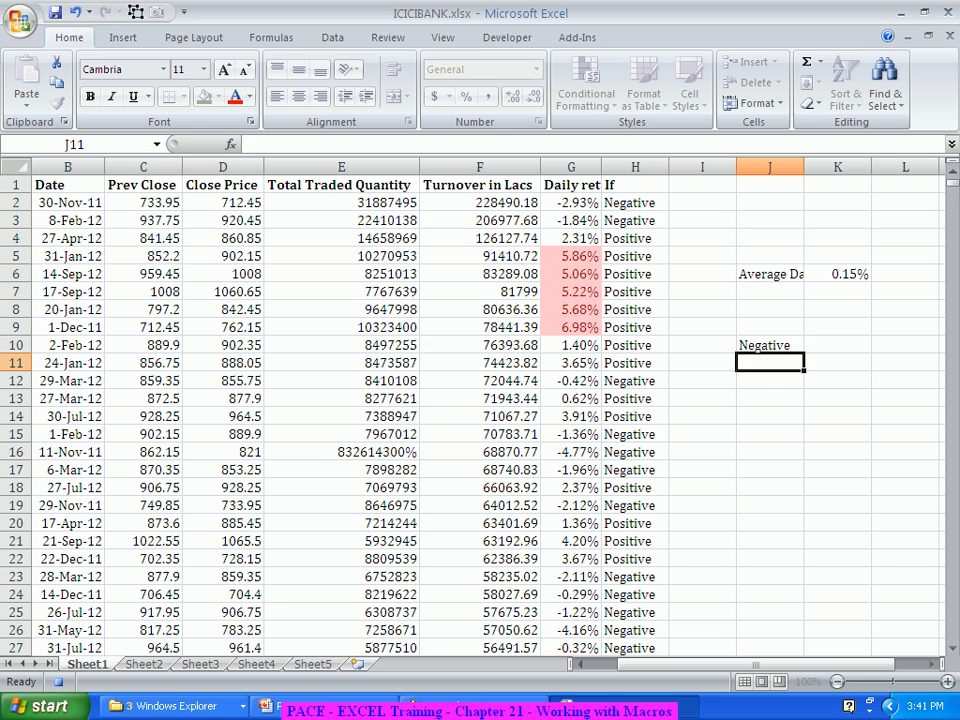
pyautogui.write('Posi')
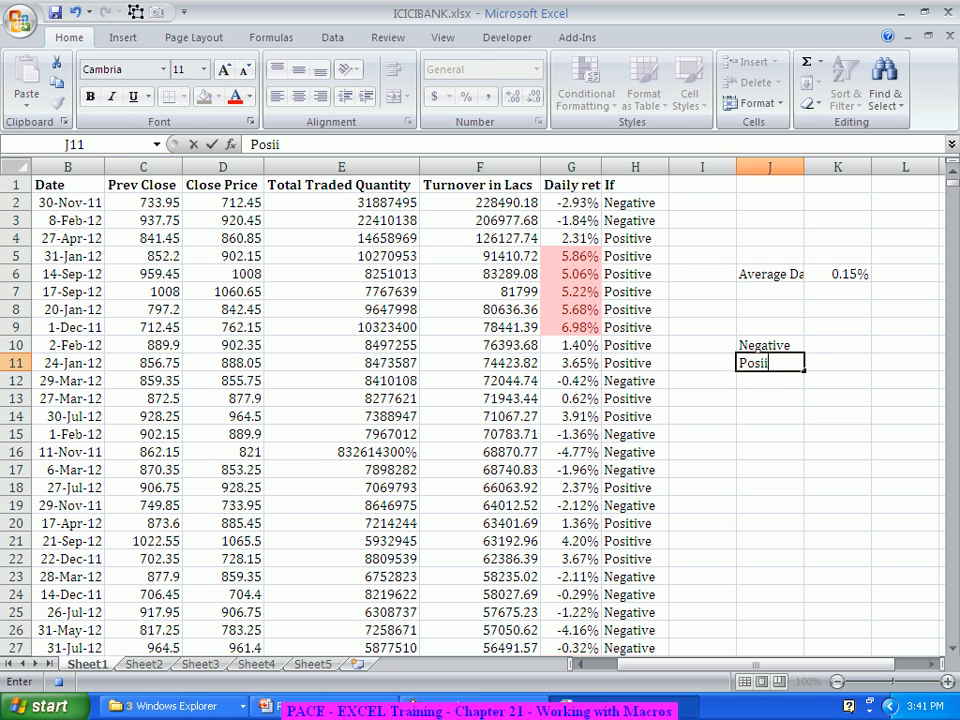
pyautogui.write('tive')
pyautogui.press('Tab')
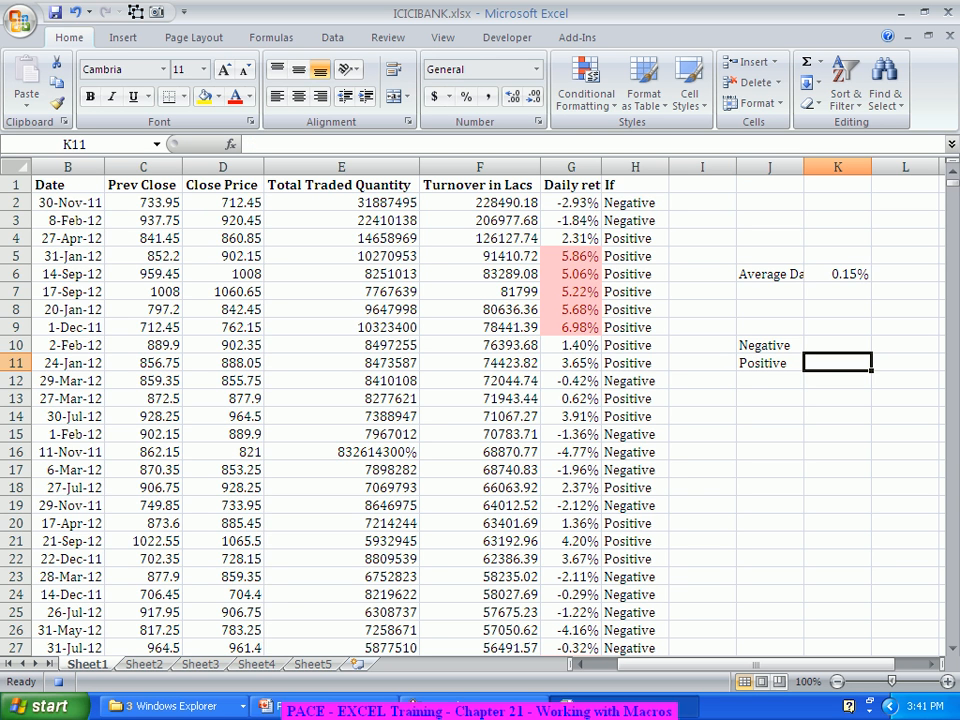
# Step: Count the Negative entries in K10 with =COUNTIF(H:H,J10) and fill the formula down to K11 for Positive
pyautogui.press('Up')
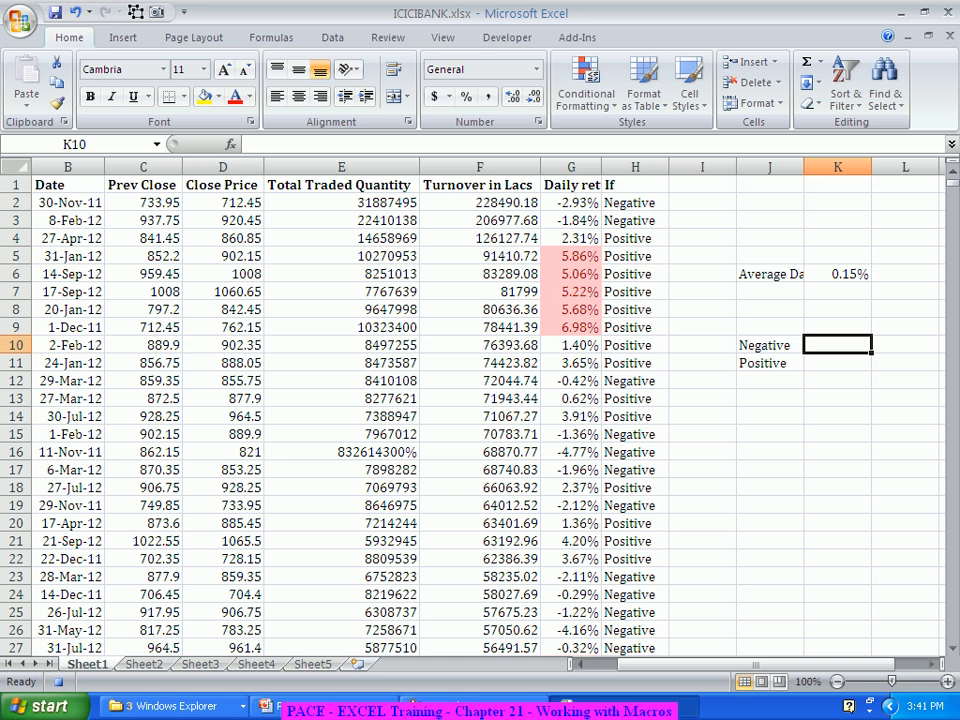
pyautogui.write('=c')
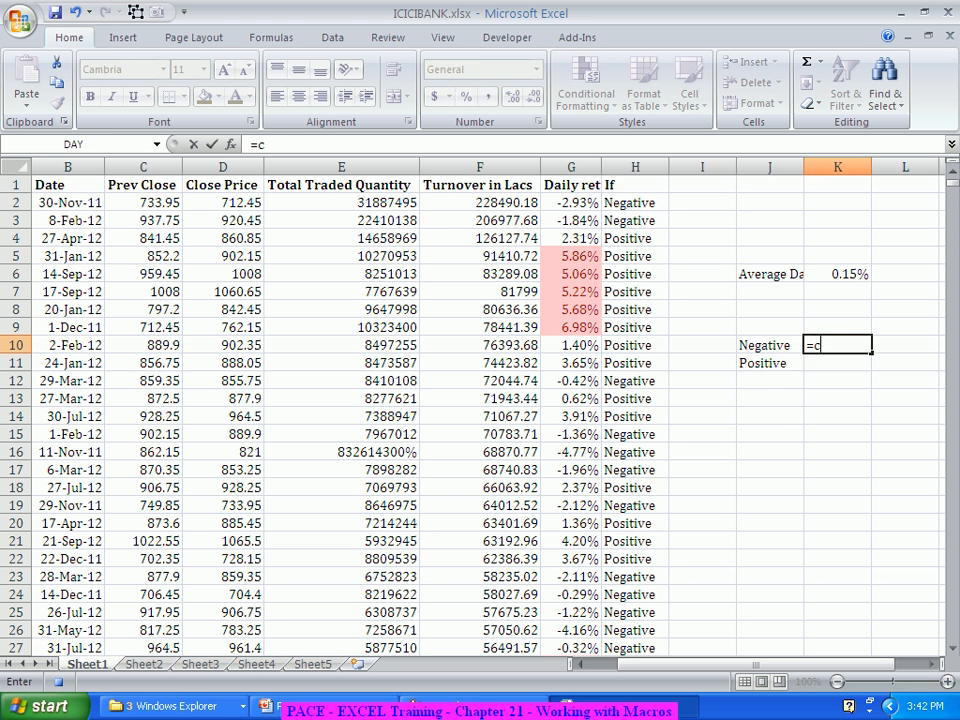
pyautogui.write('ountif')
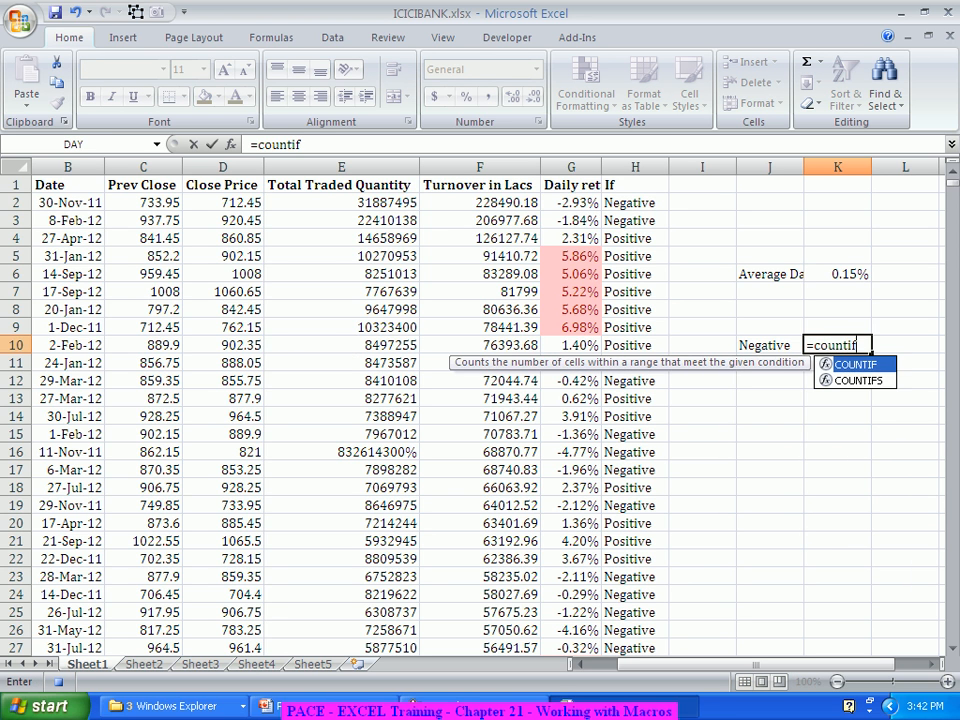
pyautogui.press('Tab')
pyautogui.hotkey('ctrl', 'a')
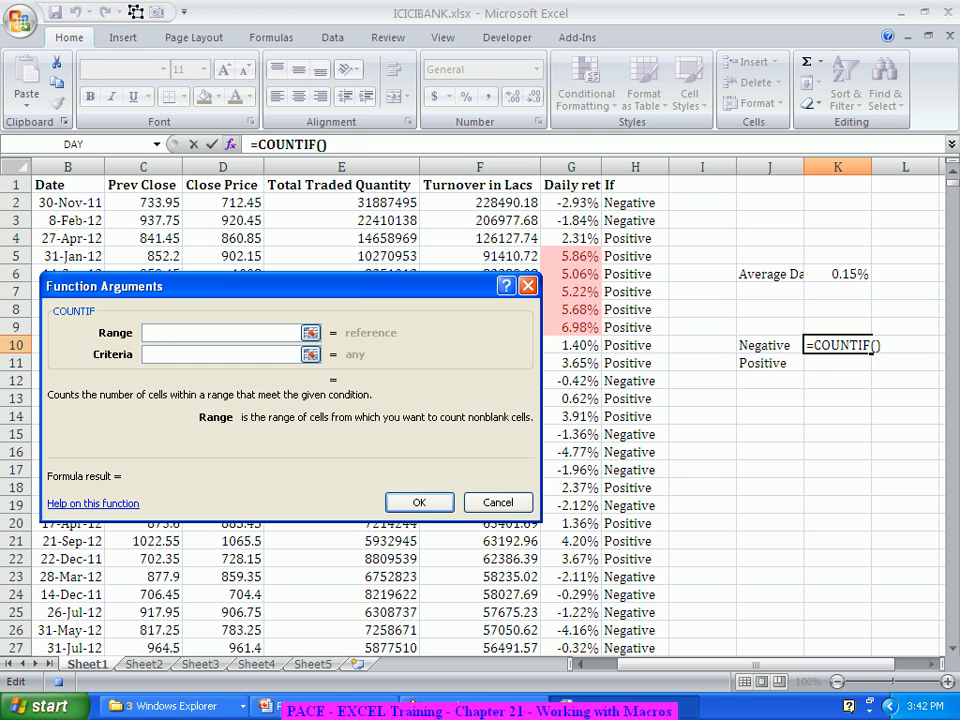
pyautogui.write('H:H')
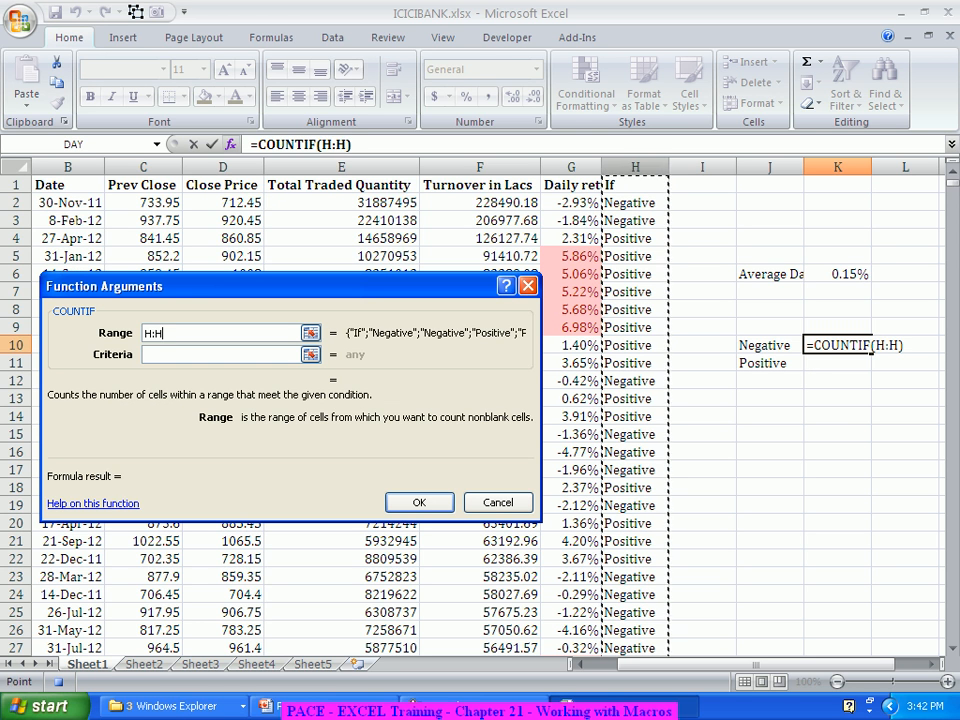
pyautogui.click(215, 355)
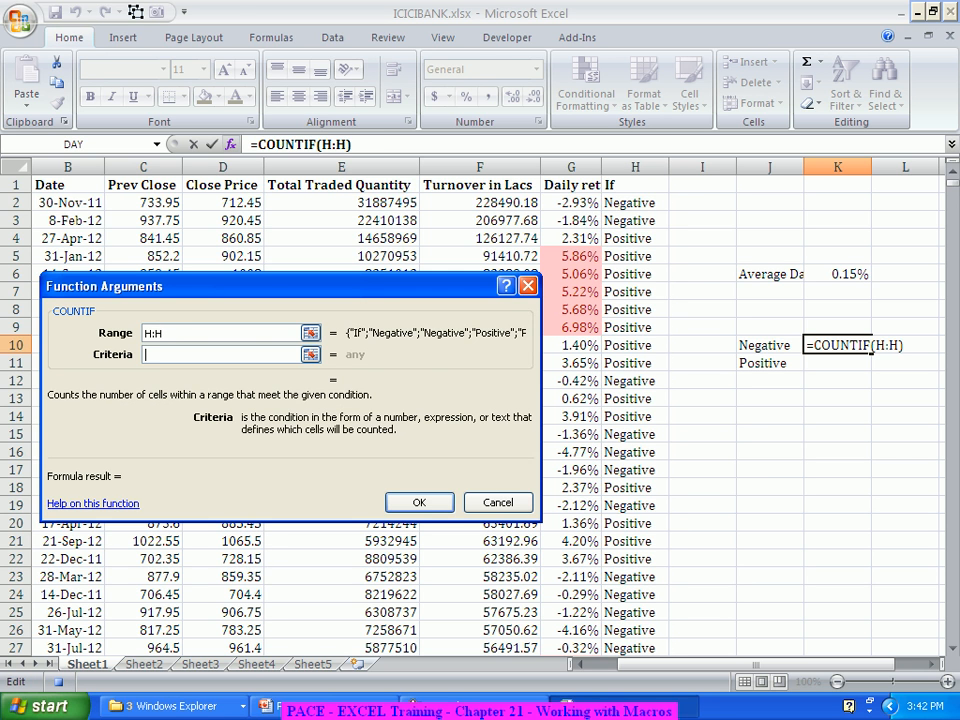
pyautogui.write('J10')
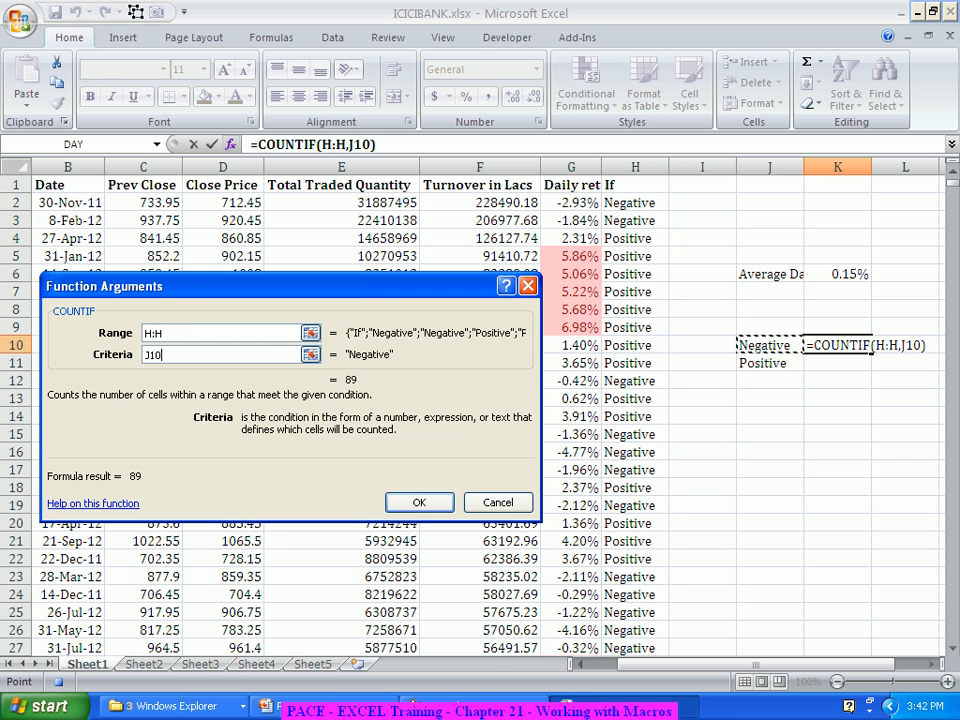
pyautogui.press('Return')
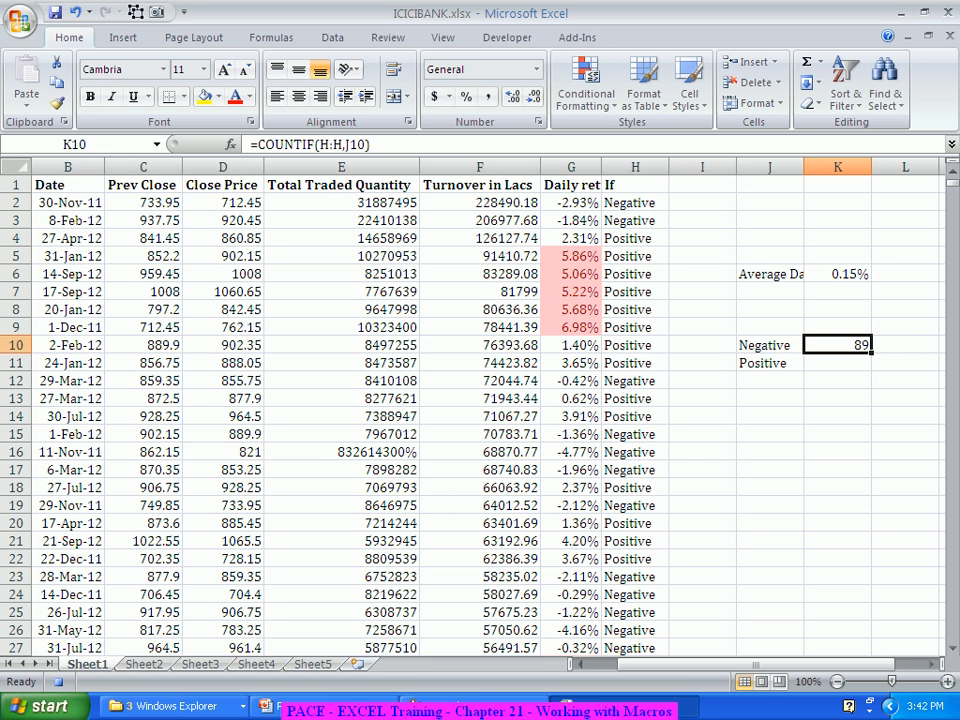
pyautogui.moveTo(871, 352); pyautogui.dragTo(866, 368)
pyautogui.click(838, 469)
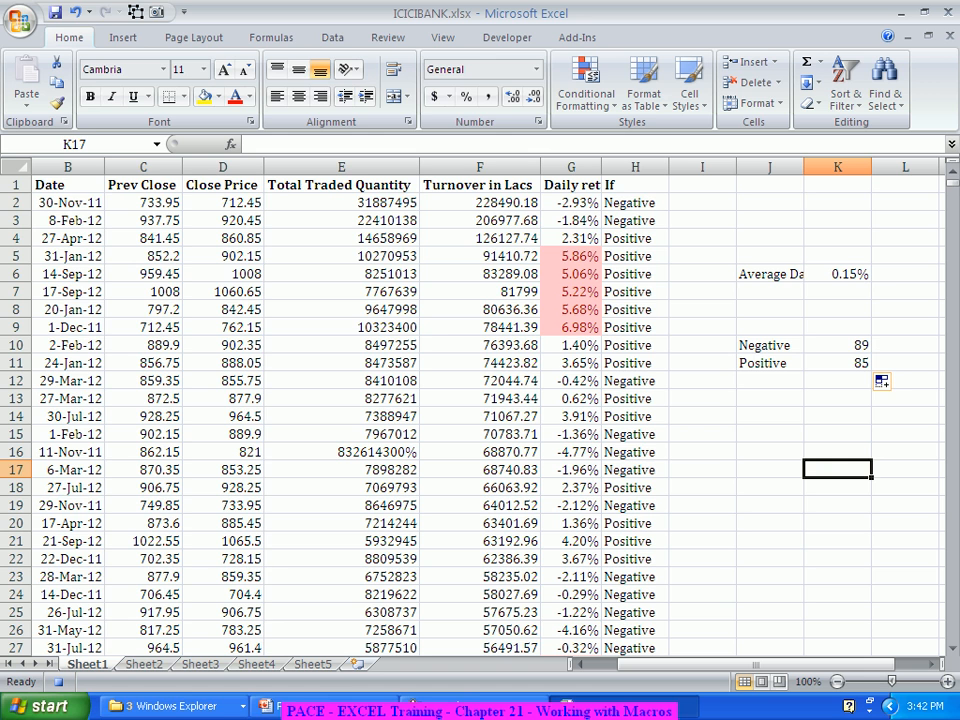
pyautogui.click(770, 416)
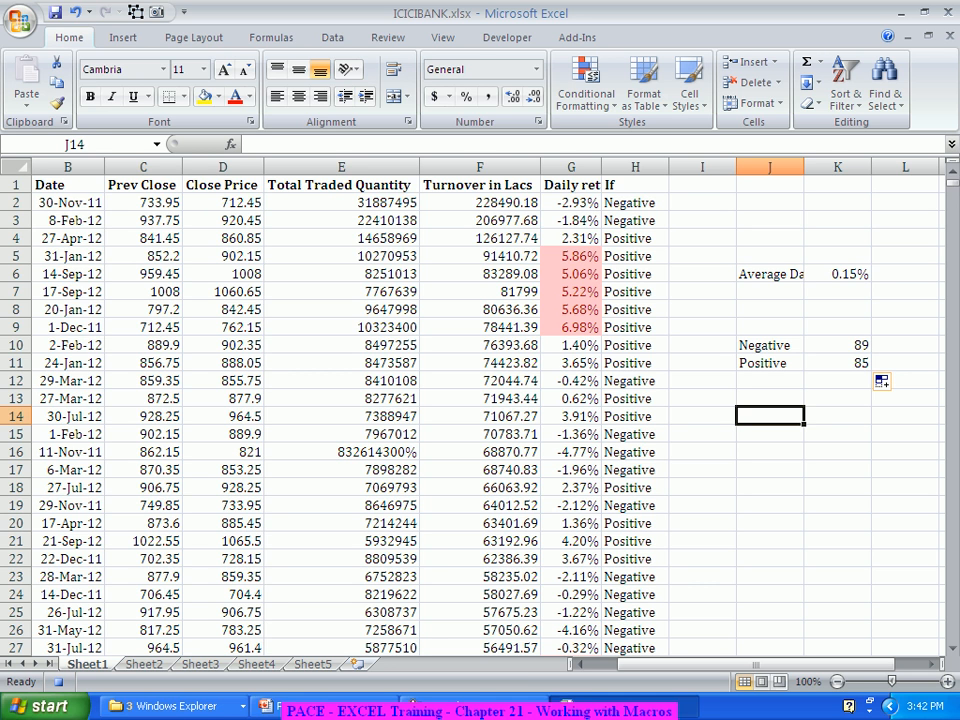
# Step: Insert a 2-D clustered column chart of Date against Total Traded Quantity from B1:B11 and E1:E11
pyautogui.moveTo(67, 184); pyautogui.dragTo(67, 362)
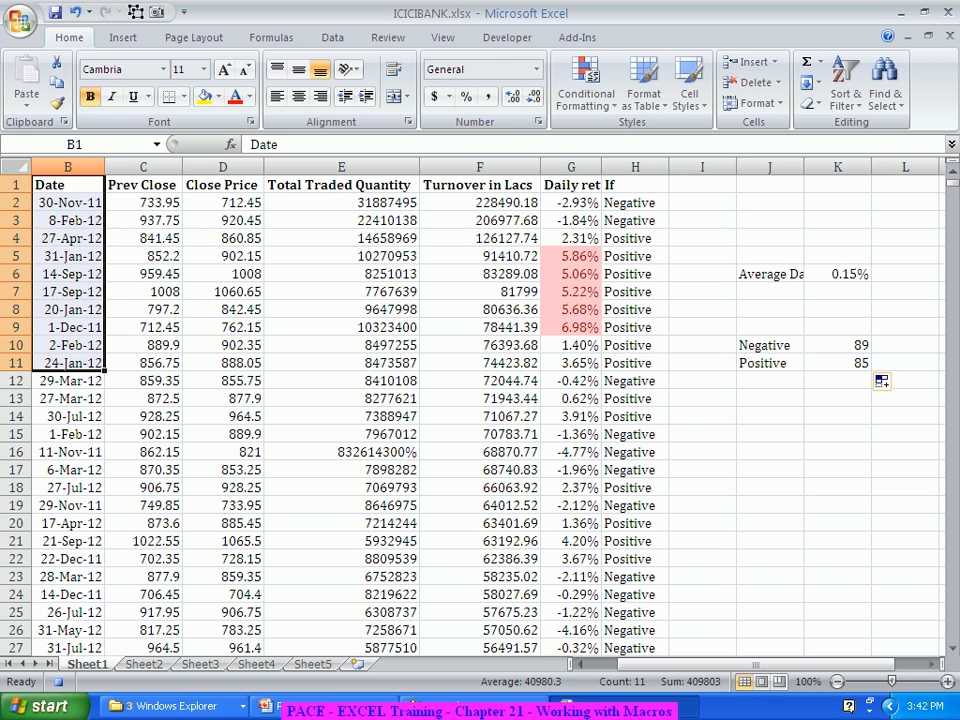
pyautogui.moveTo(340, 184); pyautogui.dragTo(340, 362)
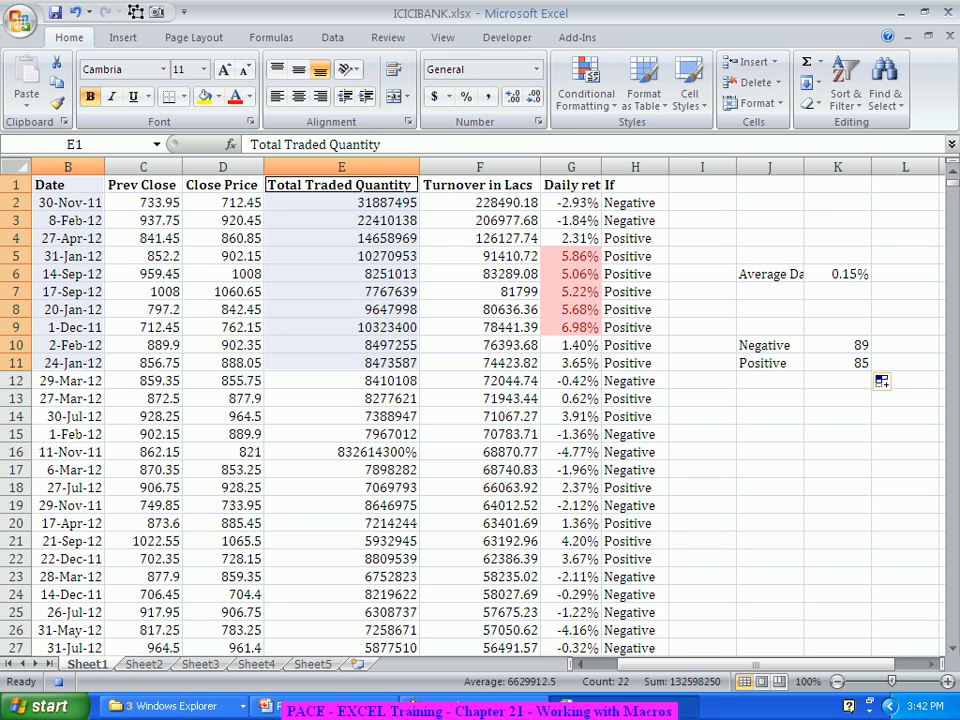
pyautogui.click(123, 37)
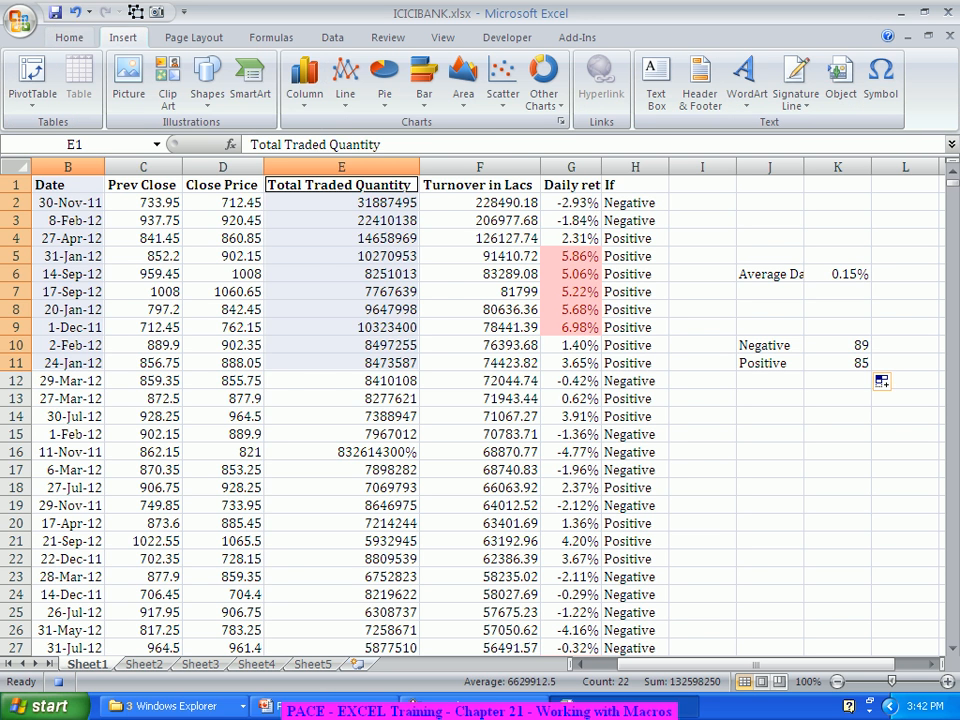
pyautogui.click(305, 80)
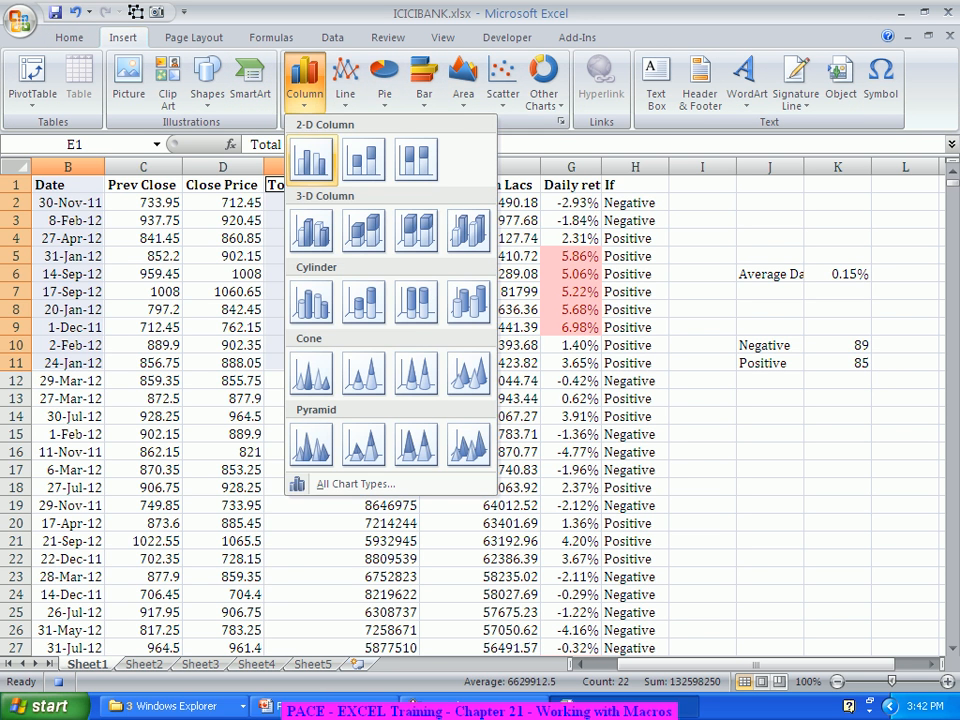
pyautogui.click(311, 165)
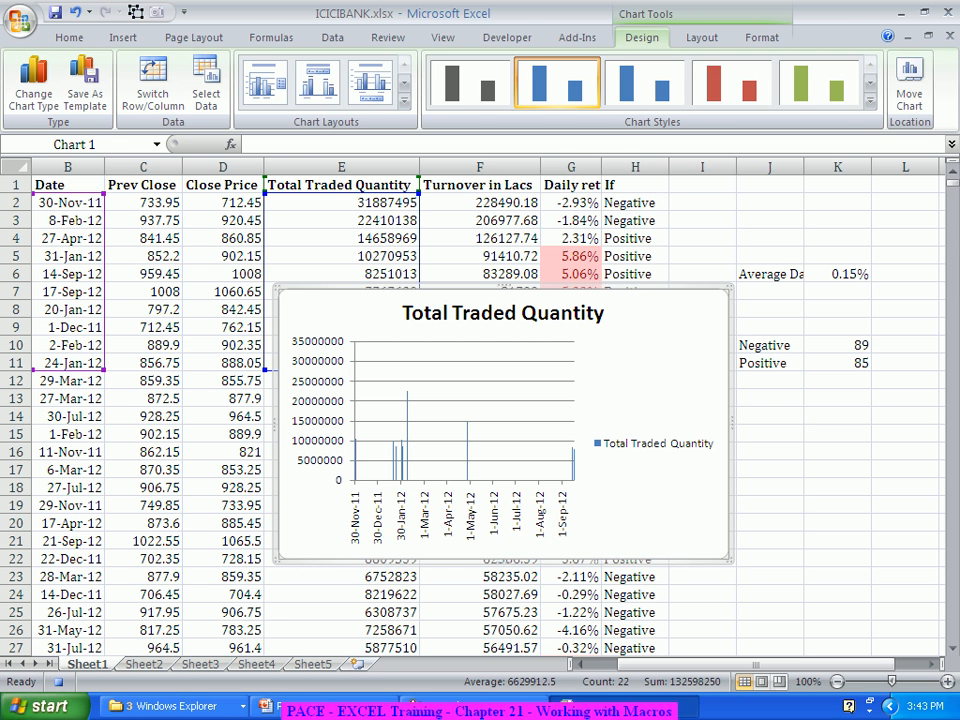
pyautogui.click(838, 452)
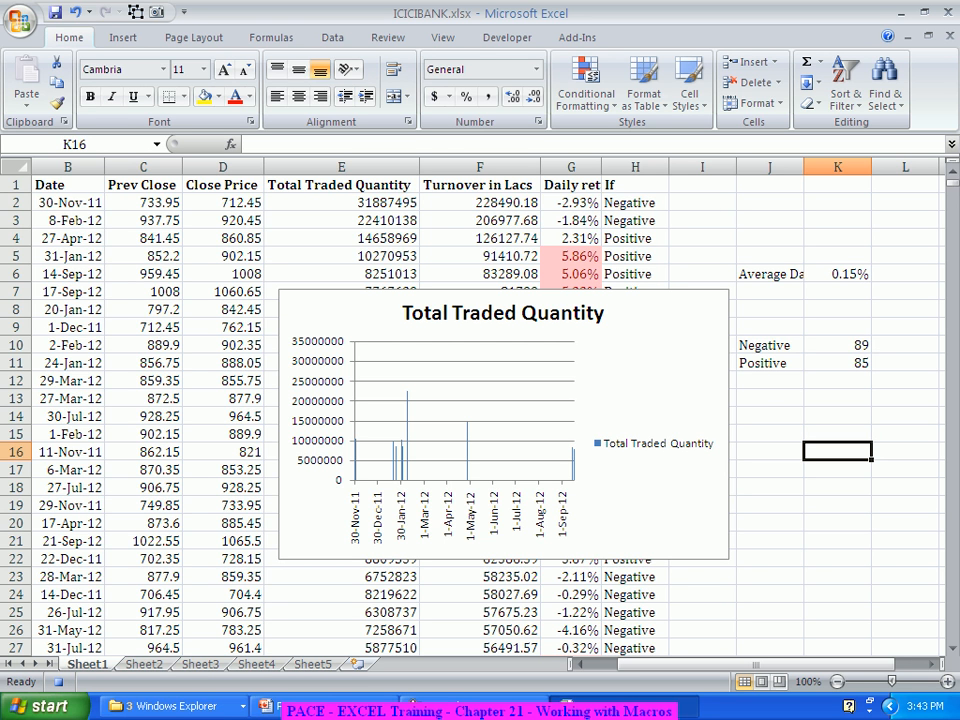
# Step: Stop recording the macro and select the Total Traded Quantity chart
pyautogui.click(58, 681)
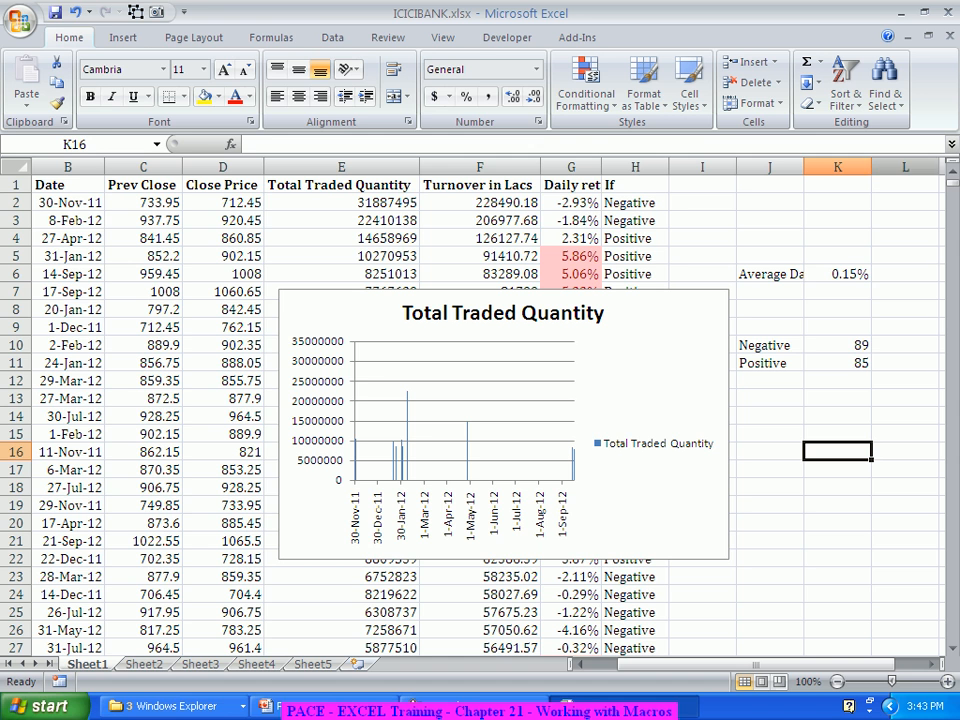
pyautogui.click(652, 375)
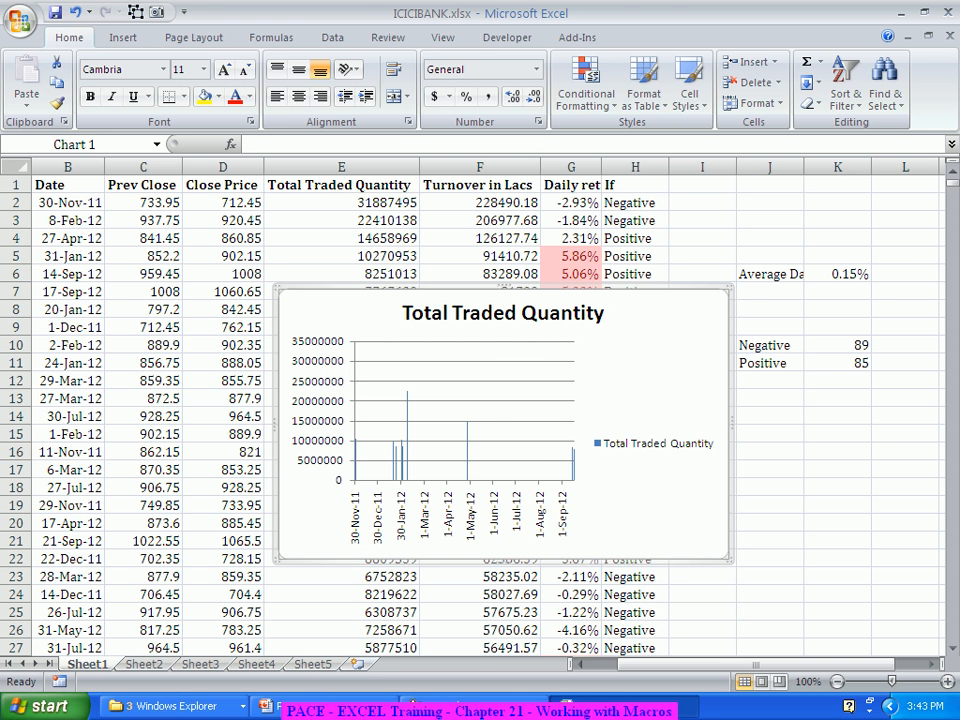
# Step: Delete the Total Traded Quantity chart and remove columns H through L from Sheet1
pyautogui.press('Delete')
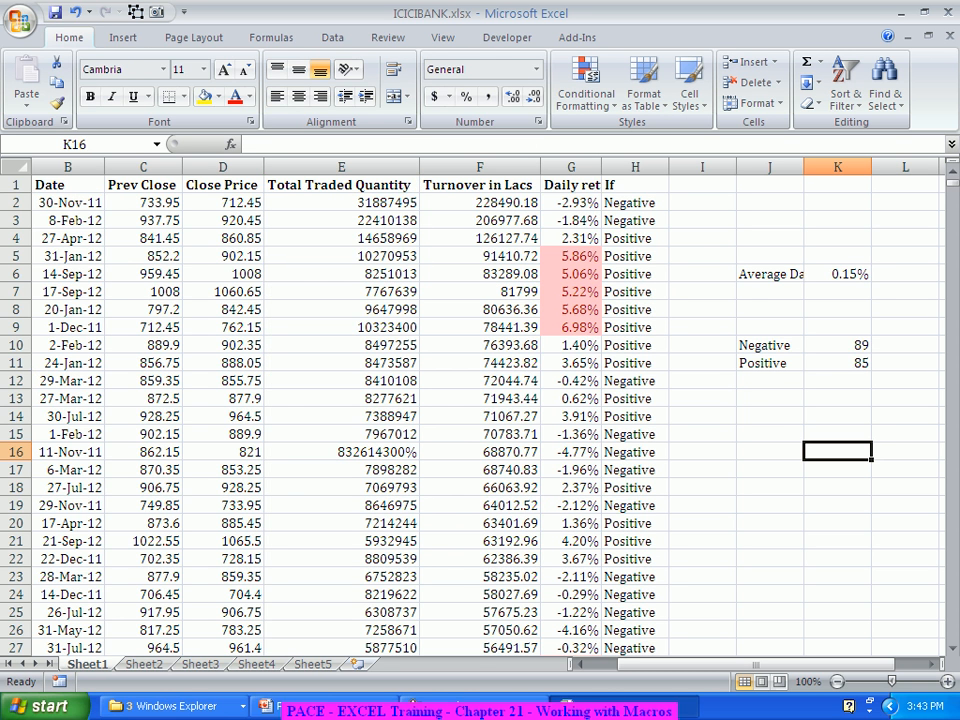
pyautogui.moveTo(905, 167); pyautogui.dragTo(635, 167)
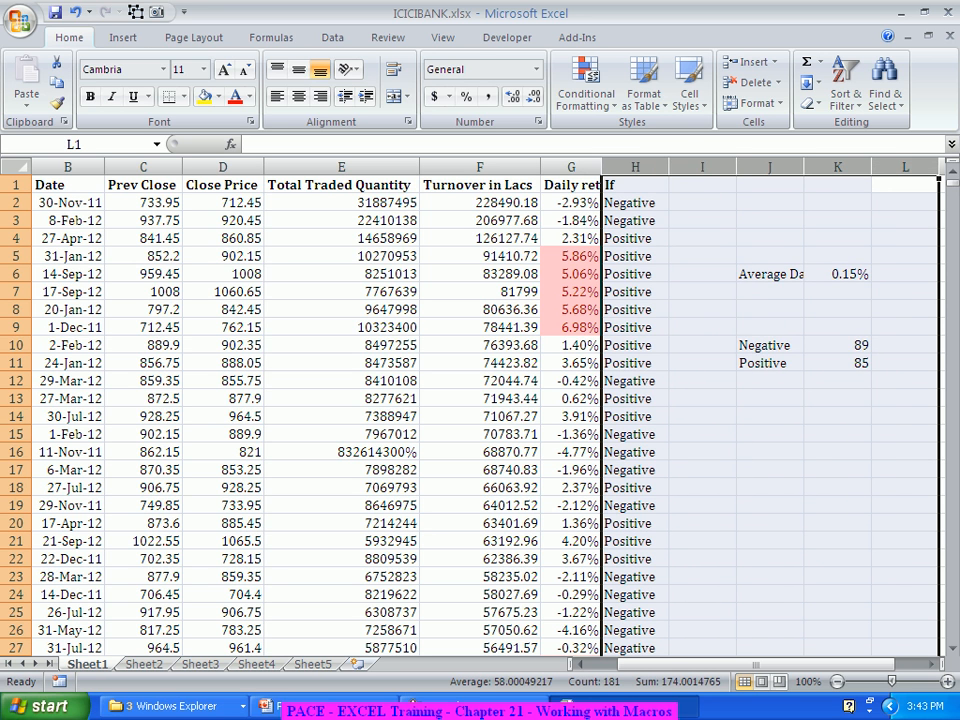
pyautogui.rightClick(652, 167)
pyautogui.click(702, 285)
pyautogui.rightClick(662, 176)
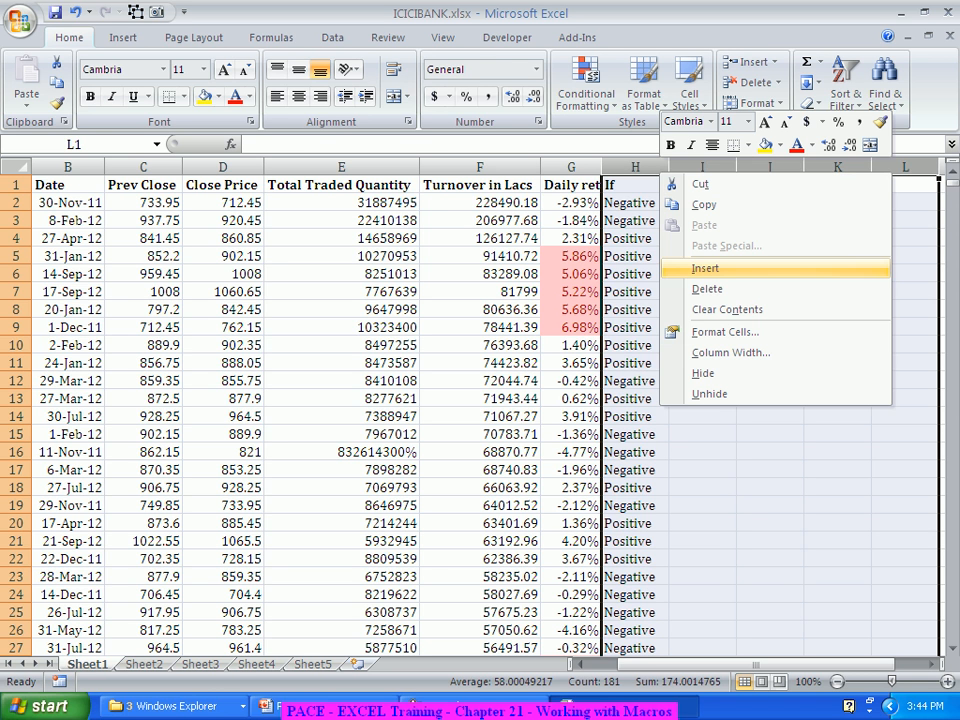
pyautogui.click(707, 289)
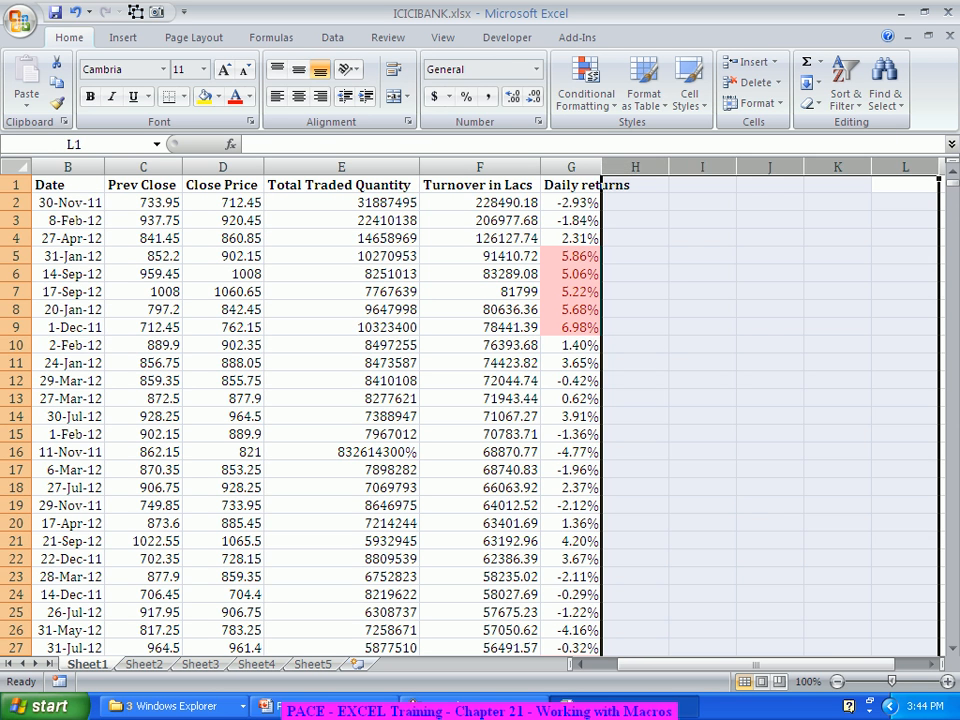
pyautogui.click(702, 309)
# Step: Clear the conditional formatting rules from the entire sheet
pyautogui.click(16, 167)
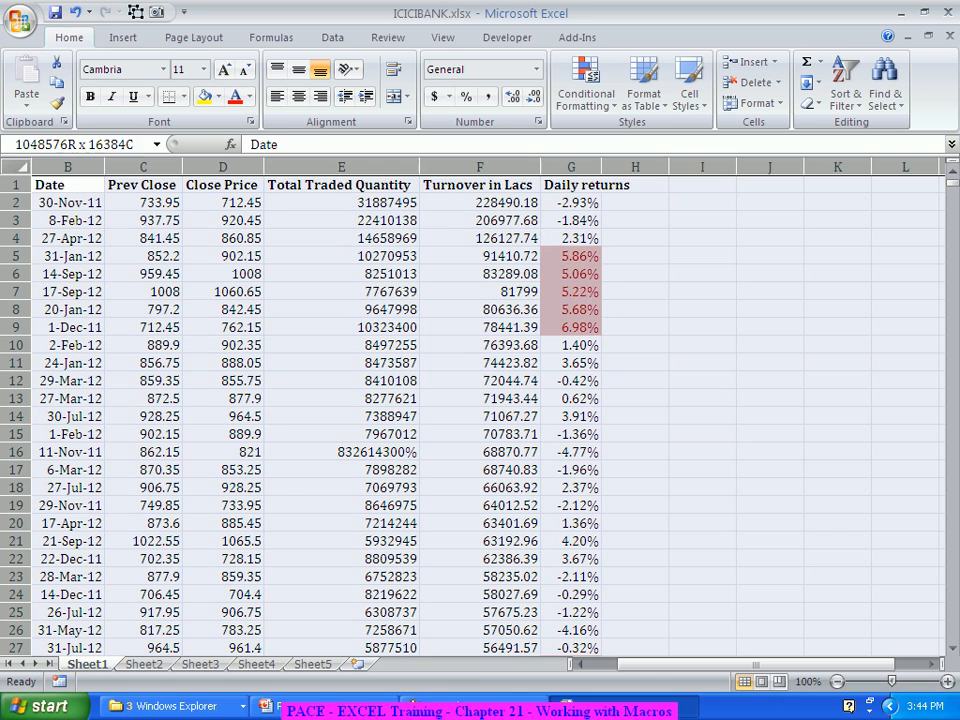
pyautogui.click(586, 85)
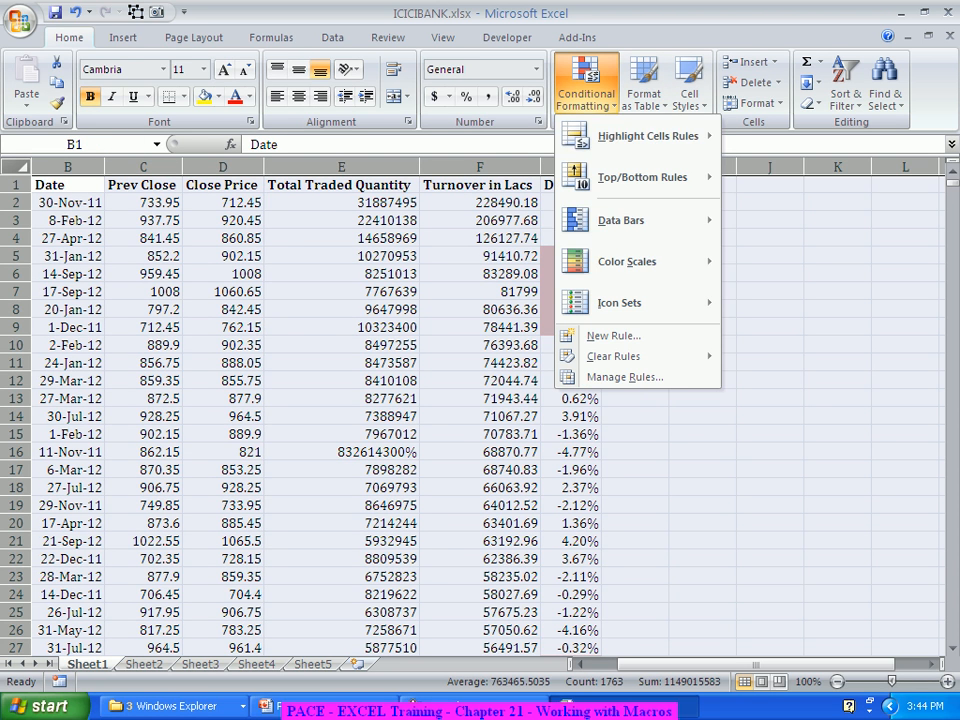
pyautogui.moveTo(620, 356)
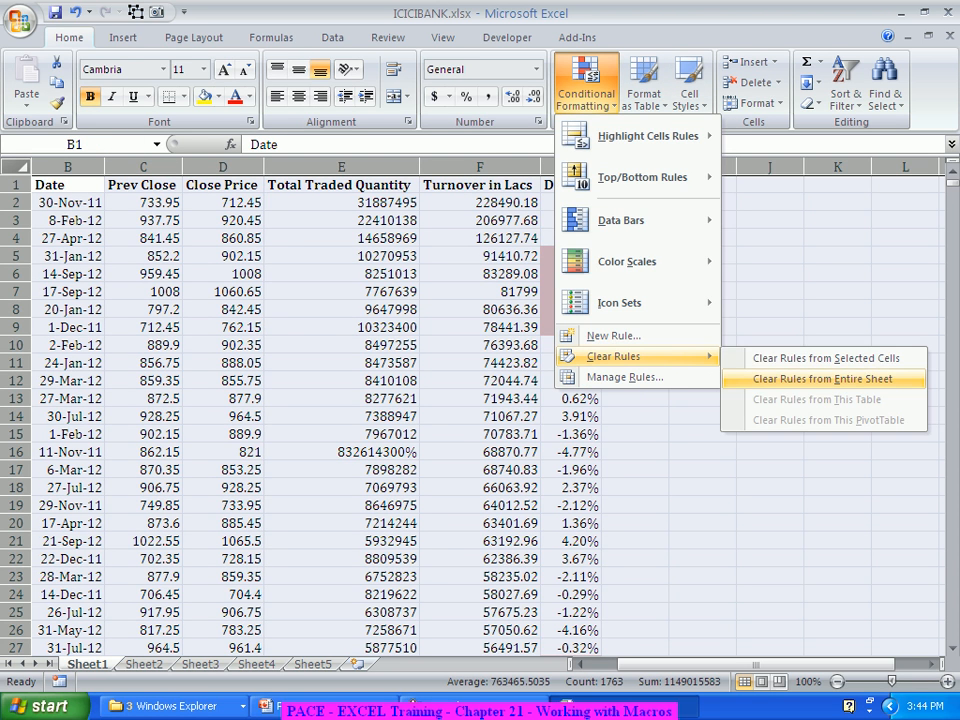
pyautogui.click(823, 376)
pyautogui.click(702, 380)
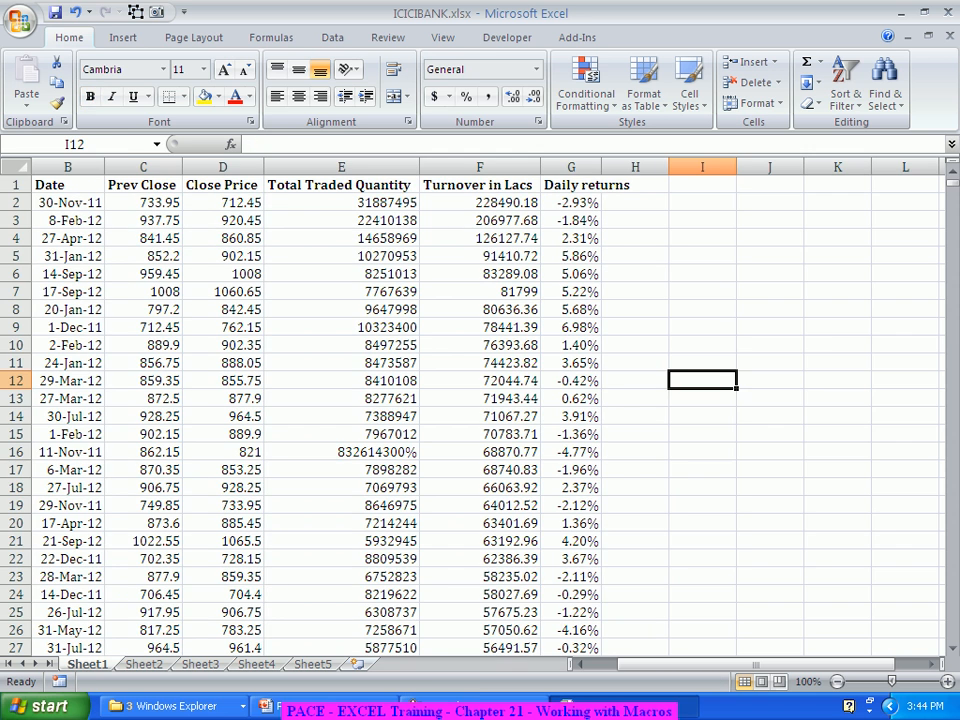
# Step: Sort the whole data table by Date values from oldest to newest
pyautogui.click(16, 167)
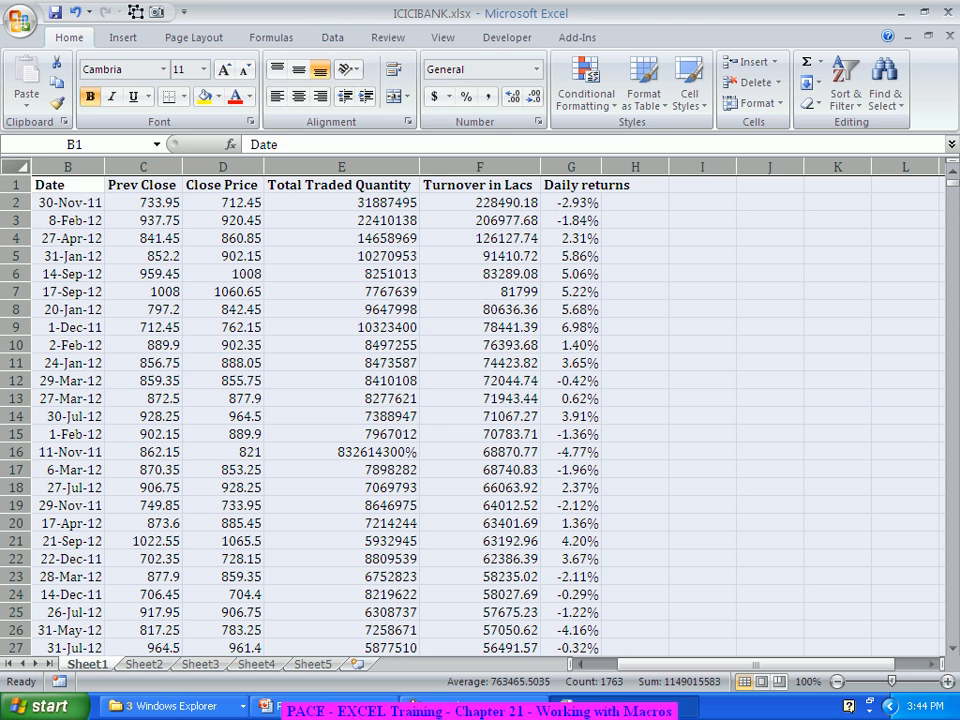
pyautogui.click(332, 37)
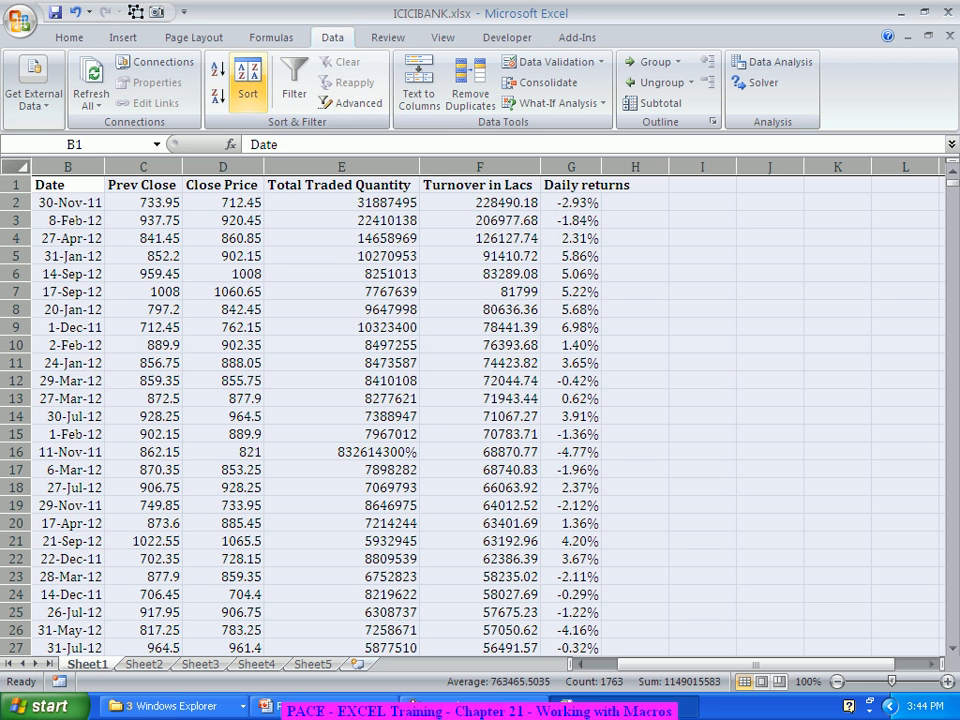
pyautogui.click(247, 80)
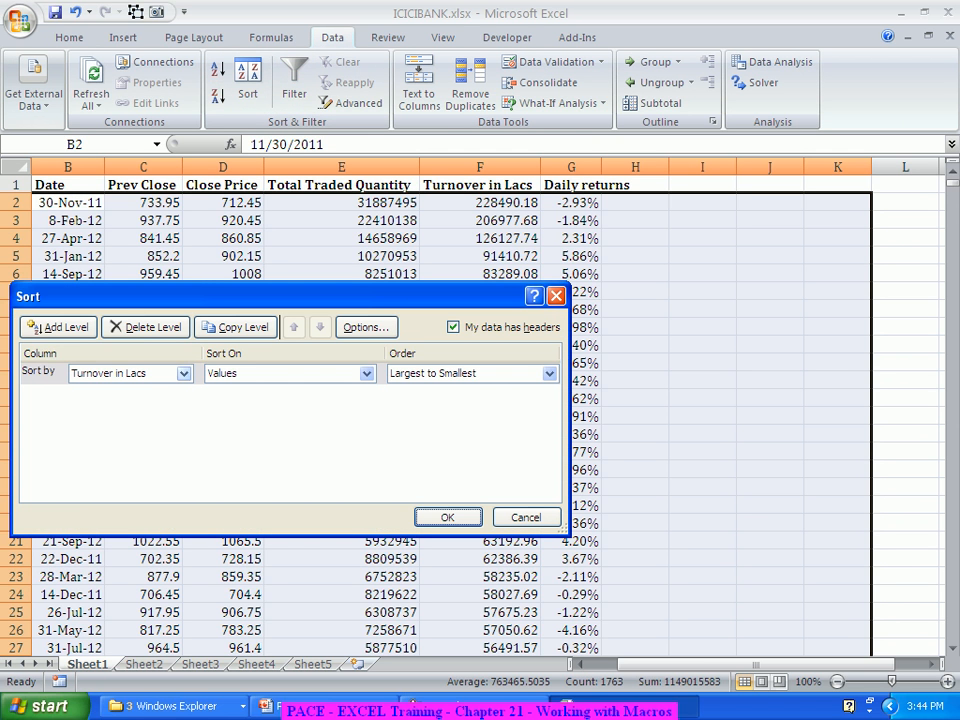
pyautogui.click(184, 373)
pyautogui.click(100, 403)
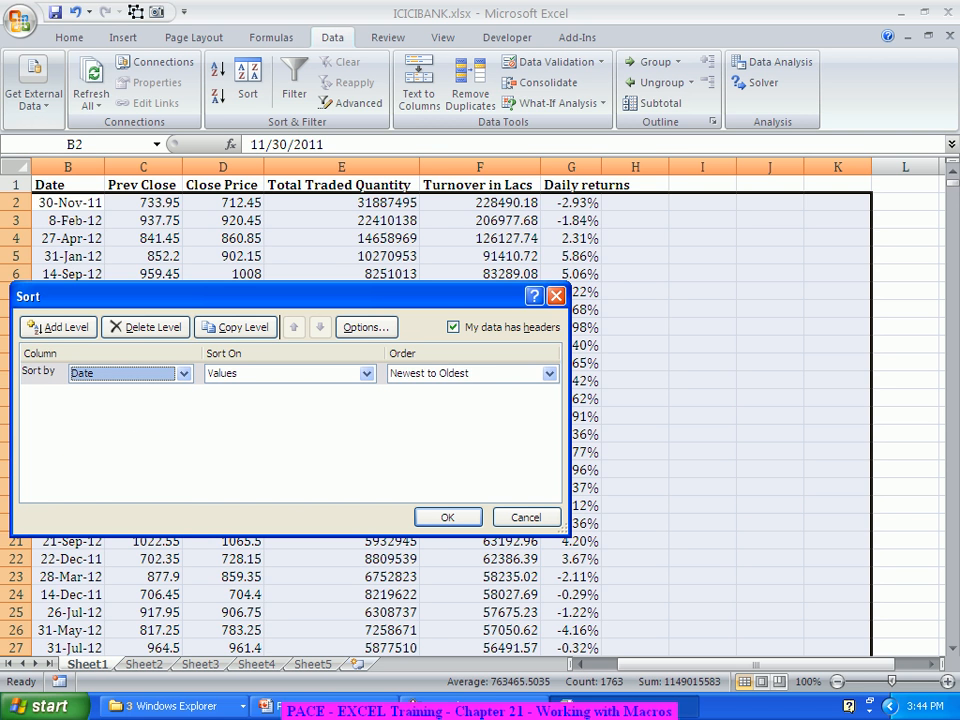
pyautogui.click(549, 373)
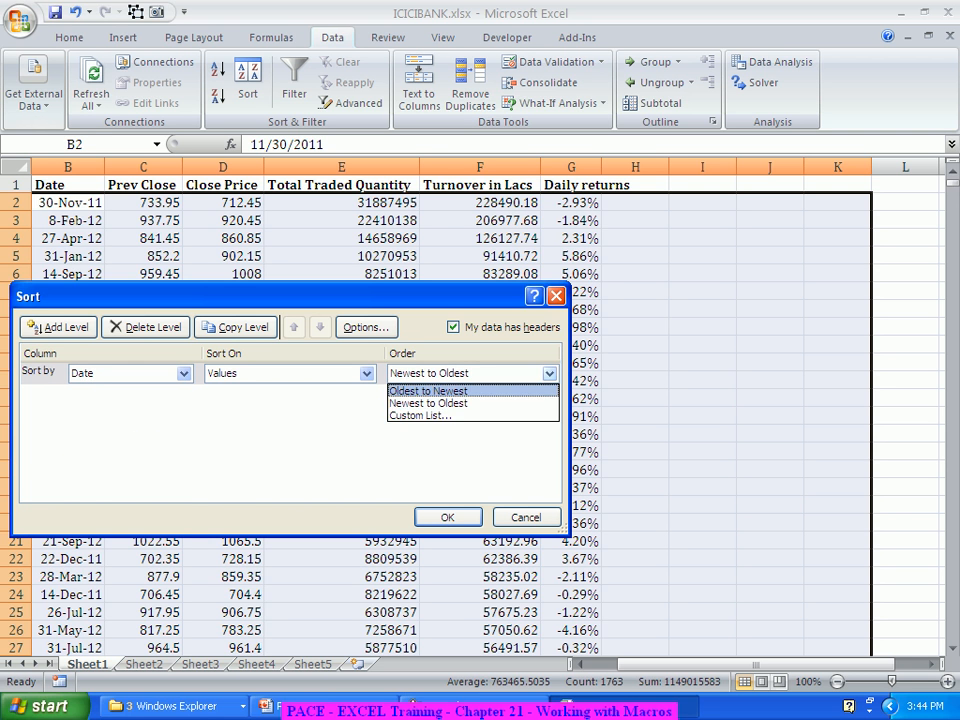
pyautogui.click(428, 390)
pyautogui.press('Return')
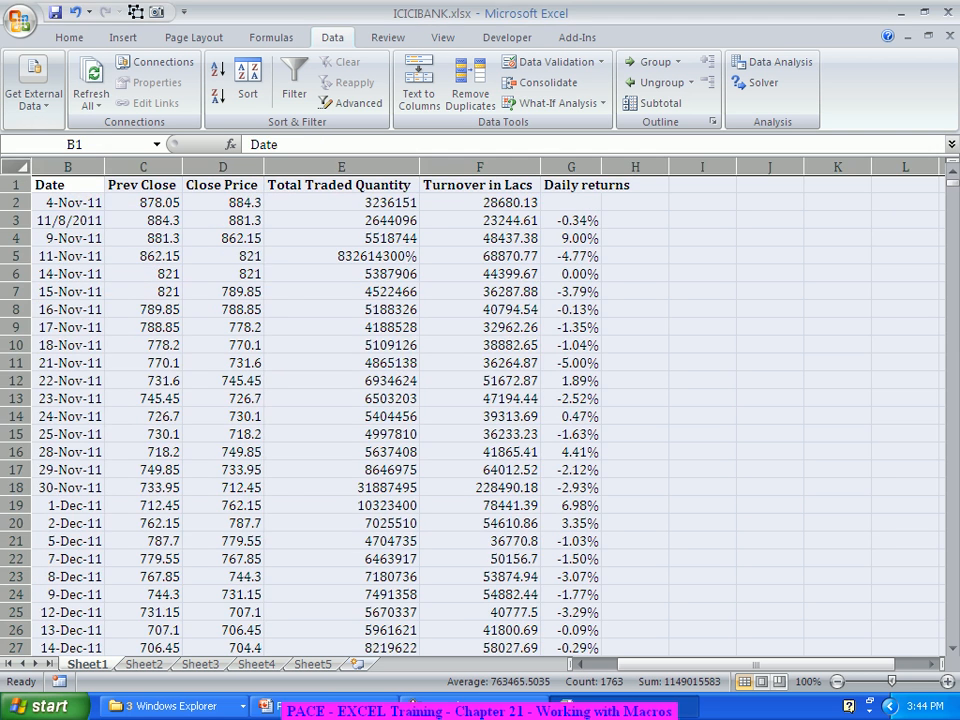
pyautogui.click(702, 416)
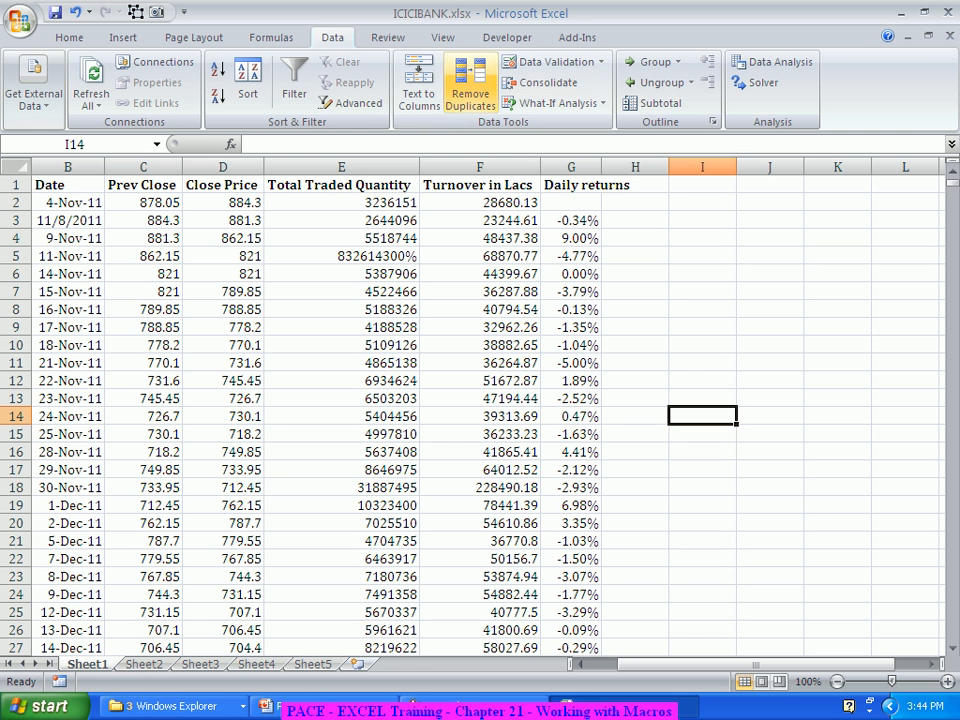
# Step: Run the PERSONAL.XLSB!BankDataAnalysis macro on the date-sorted sheet
pyautogui.click(442, 37)
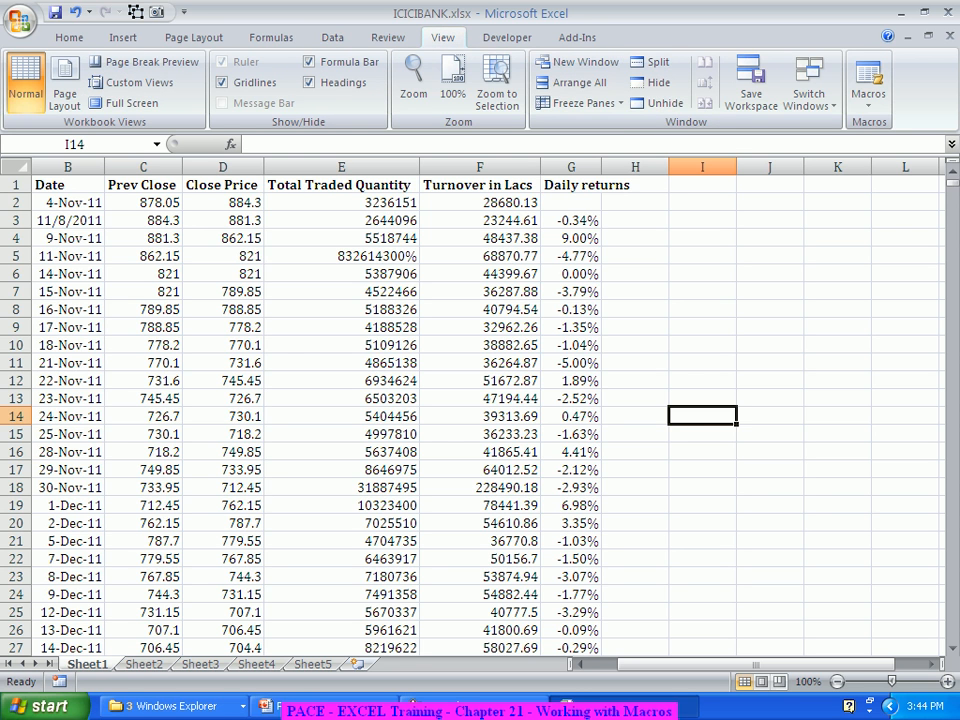
pyautogui.click(868, 90)
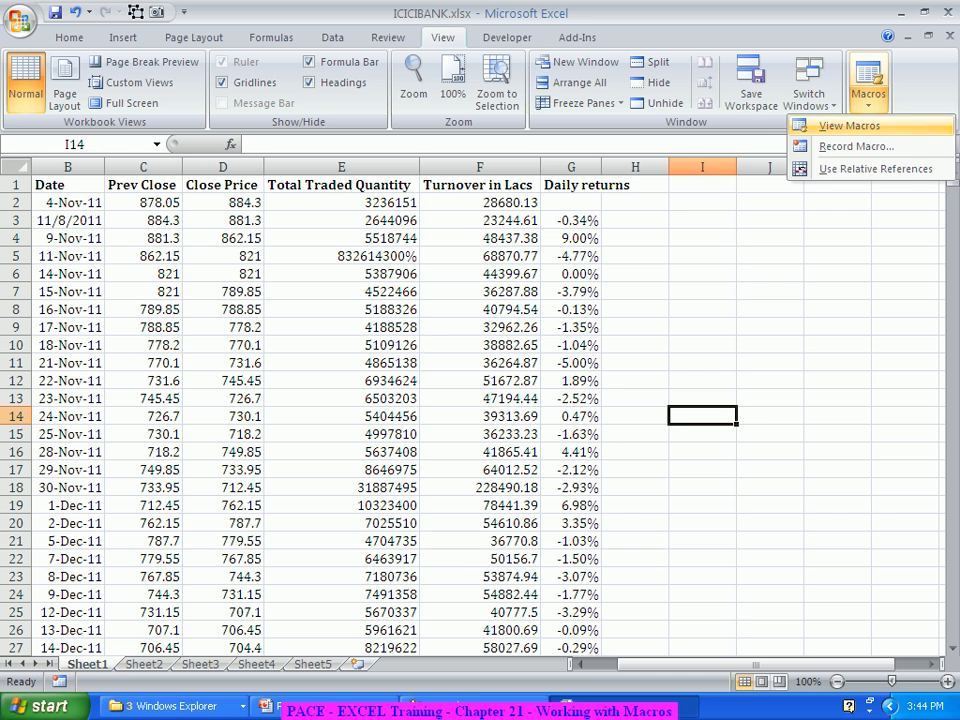
pyautogui.click(848, 126)
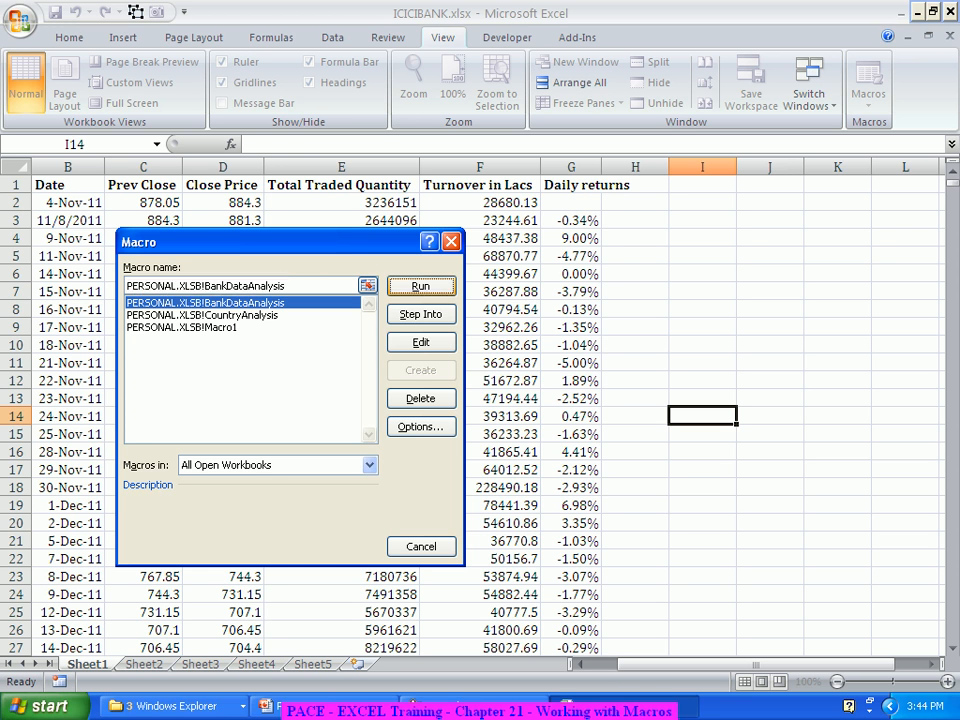
pyautogui.click(420, 286)
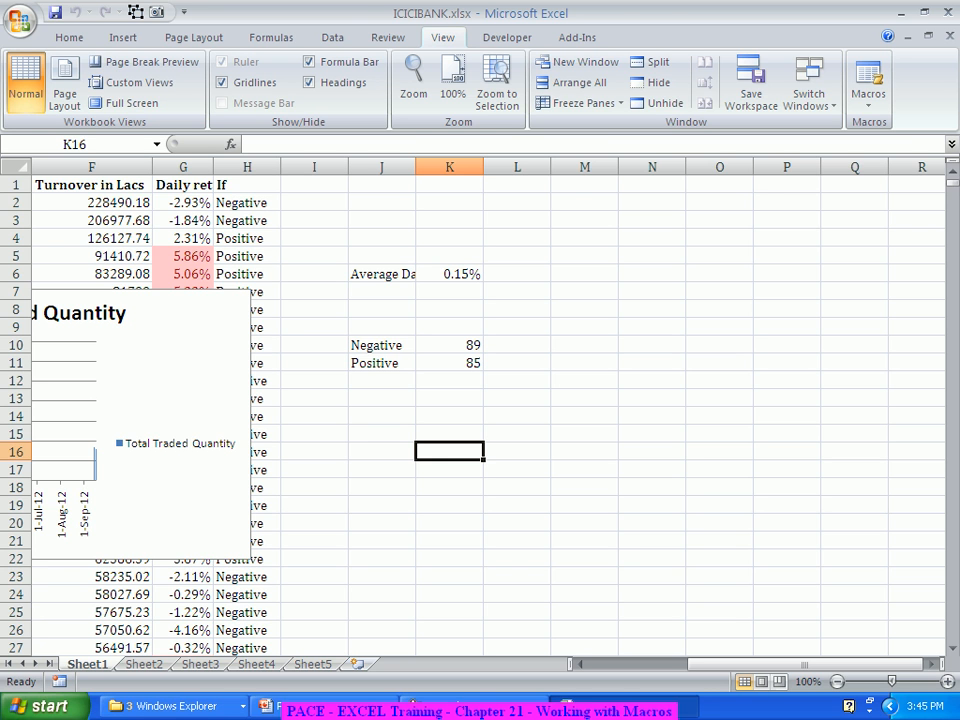
# Step: Delete the chart produced by the macro and remove its output columns H through L
pyautogui.click(221, 305)
pyautogui.press('Delete')
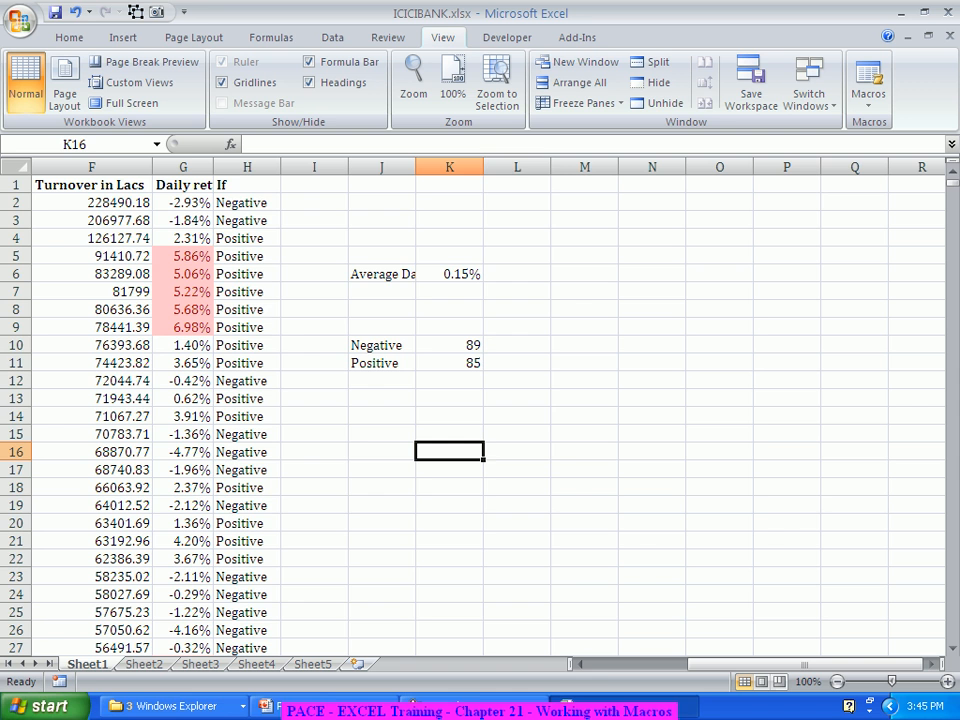
pyautogui.moveTo(517, 167); pyautogui.dragTo(240, 167)
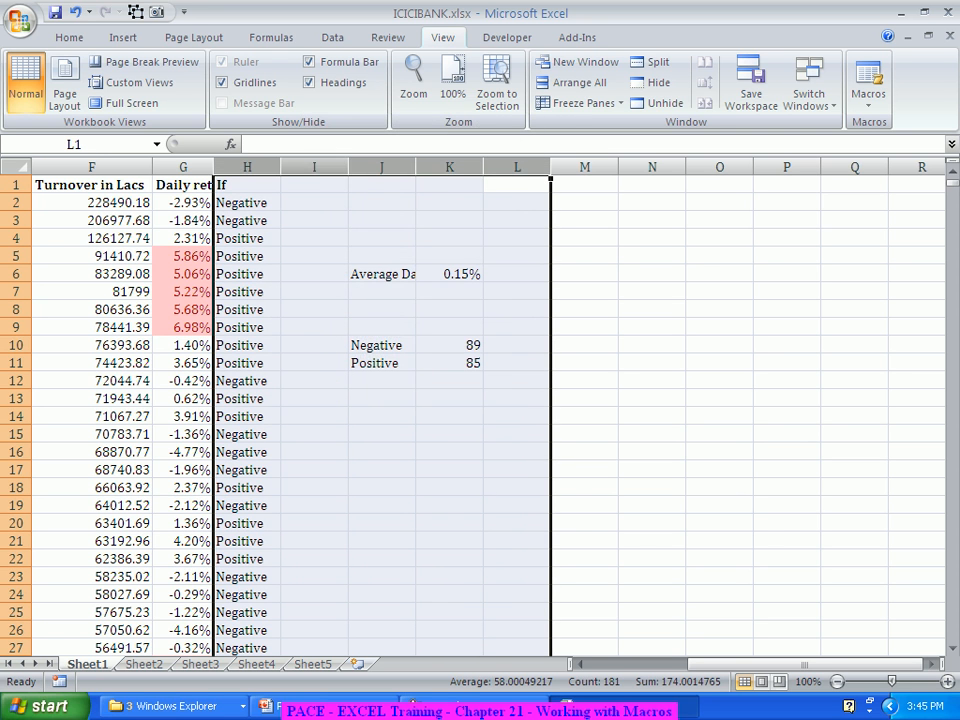
pyautogui.rightClick(300, 168)
pyautogui.click(346, 289)
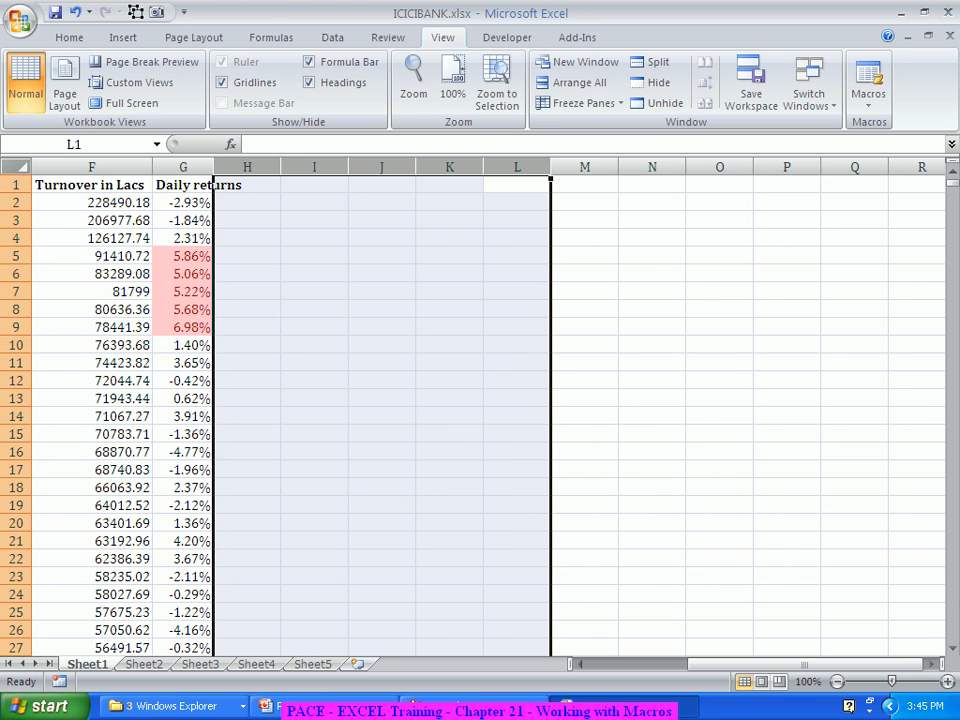
# Step: Clear all conditional formatting rules from Sheet1 to remove the highlighting in the Daily returns column
pyautogui.click(16, 167)
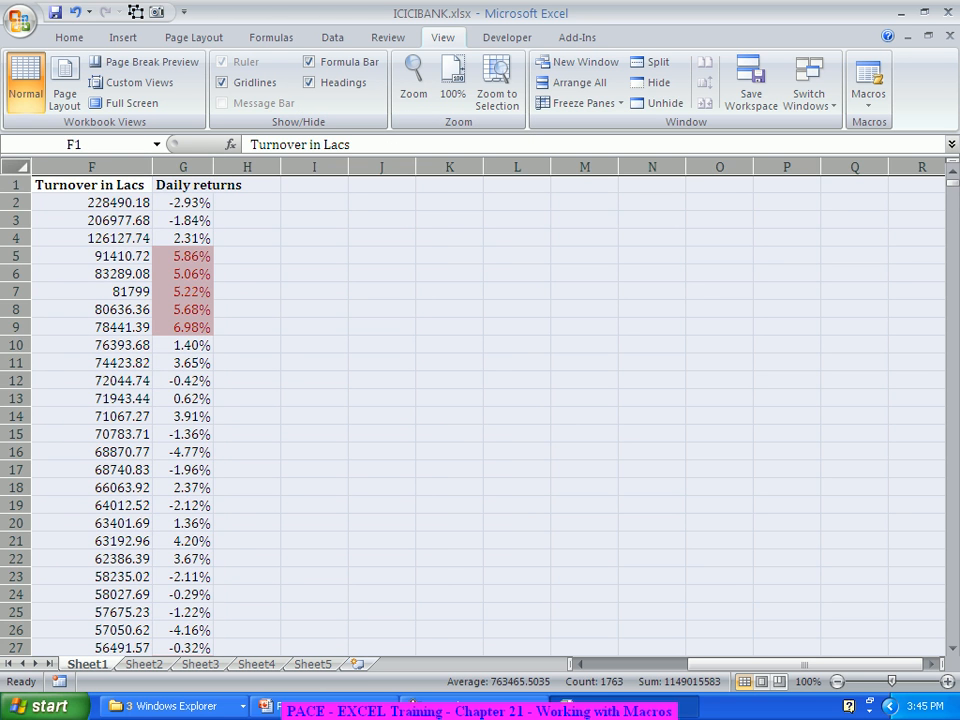
pyautogui.click(69, 37)
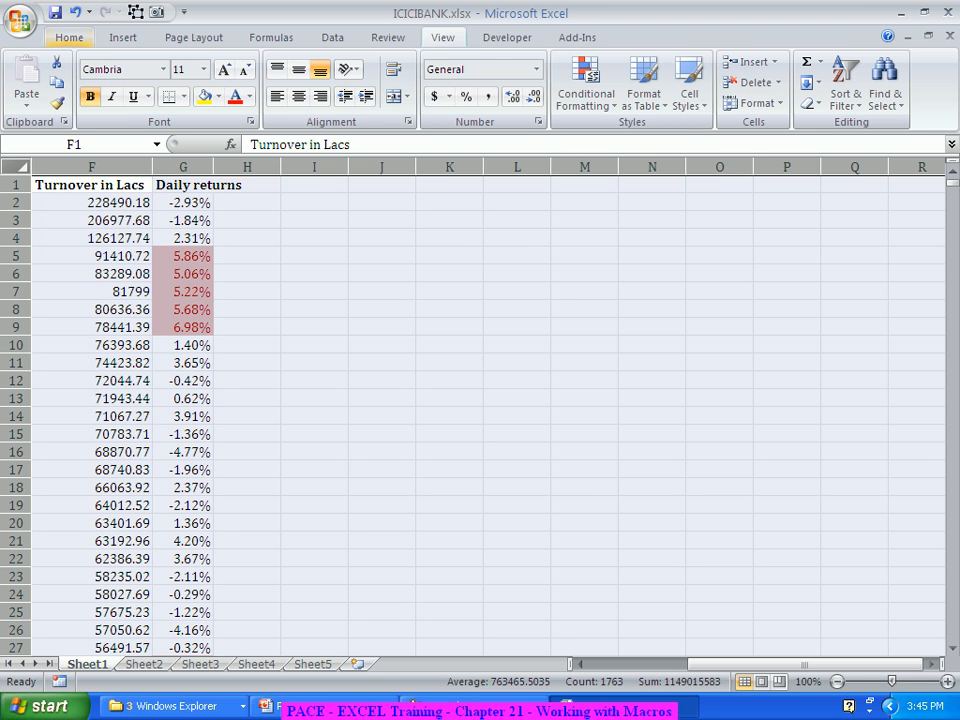
pyautogui.click(586, 92)
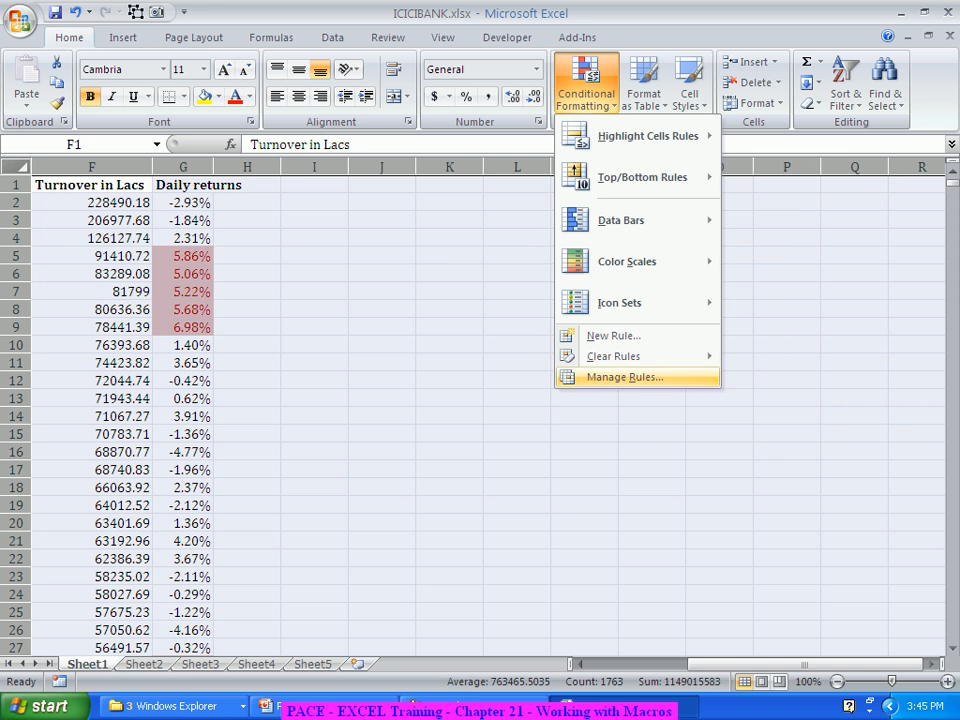
pyautogui.moveTo(613, 356)
pyautogui.click(822, 378)
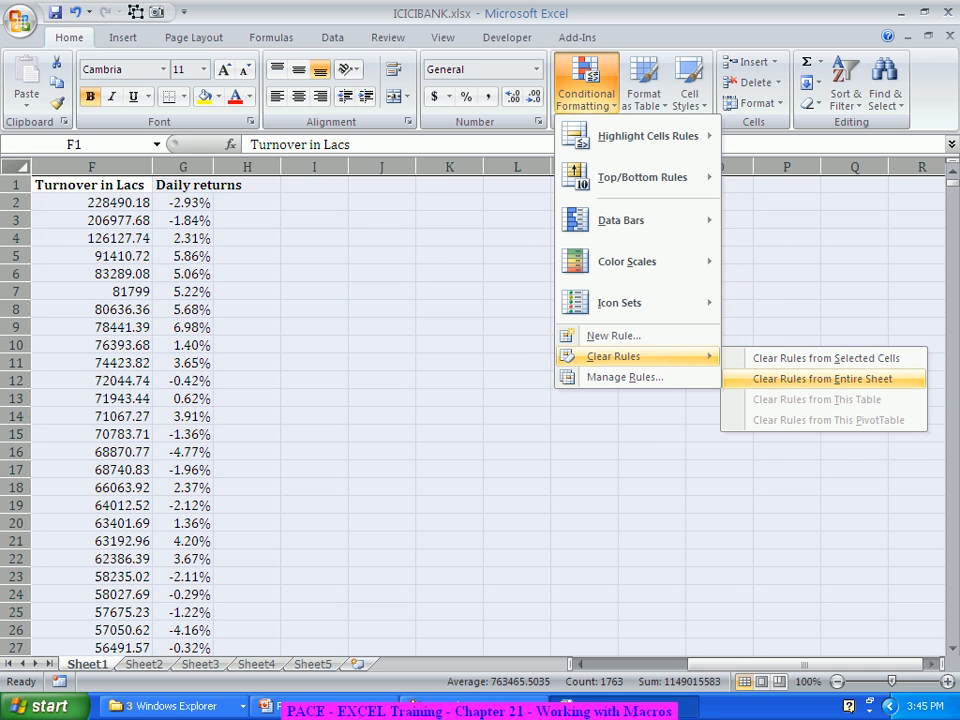
pyautogui.click(652, 380)
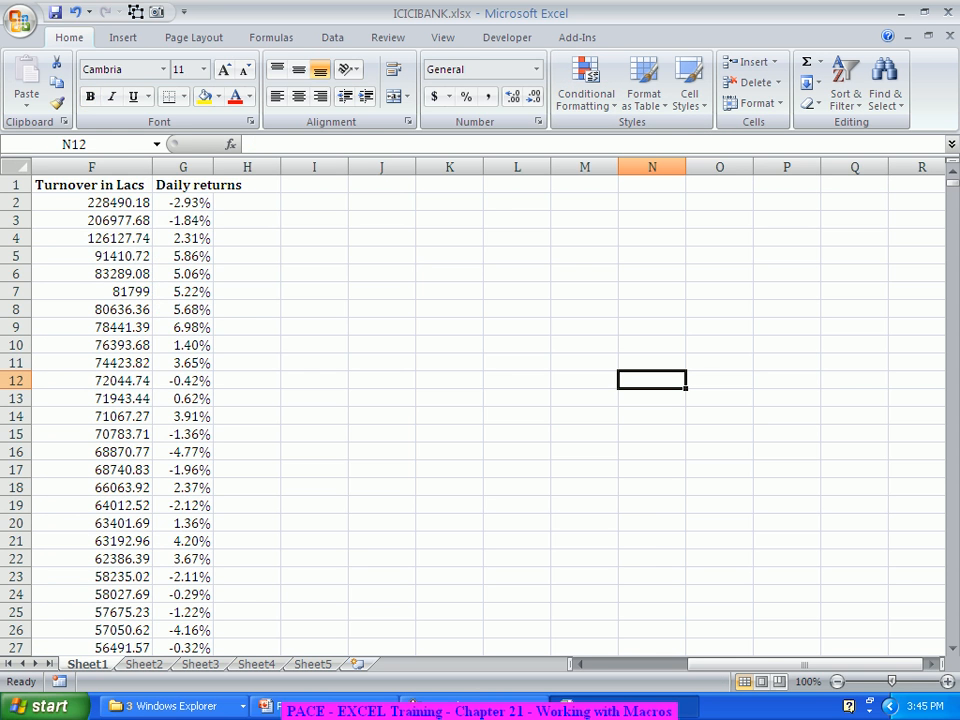
# Step: Add the PERSONAL.XLSB!BankDataAnalysis macro to the Quick Access Toolbar's command list for all documents
pyautogui.moveTo(785, 664); pyautogui.dragTo(684, 664)
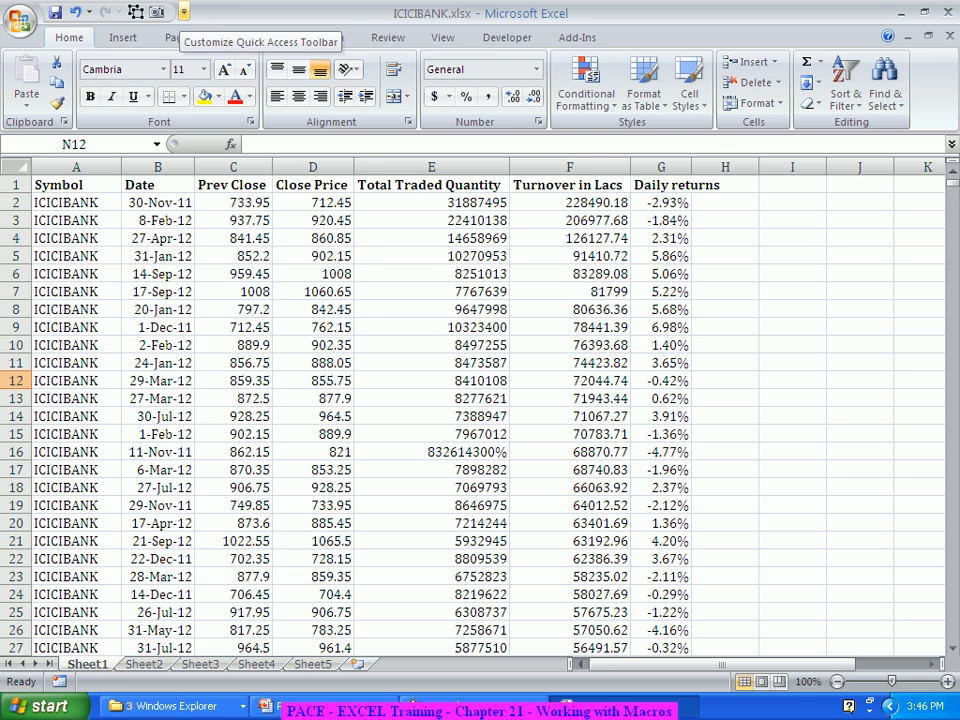
pyautogui.click(184, 12)
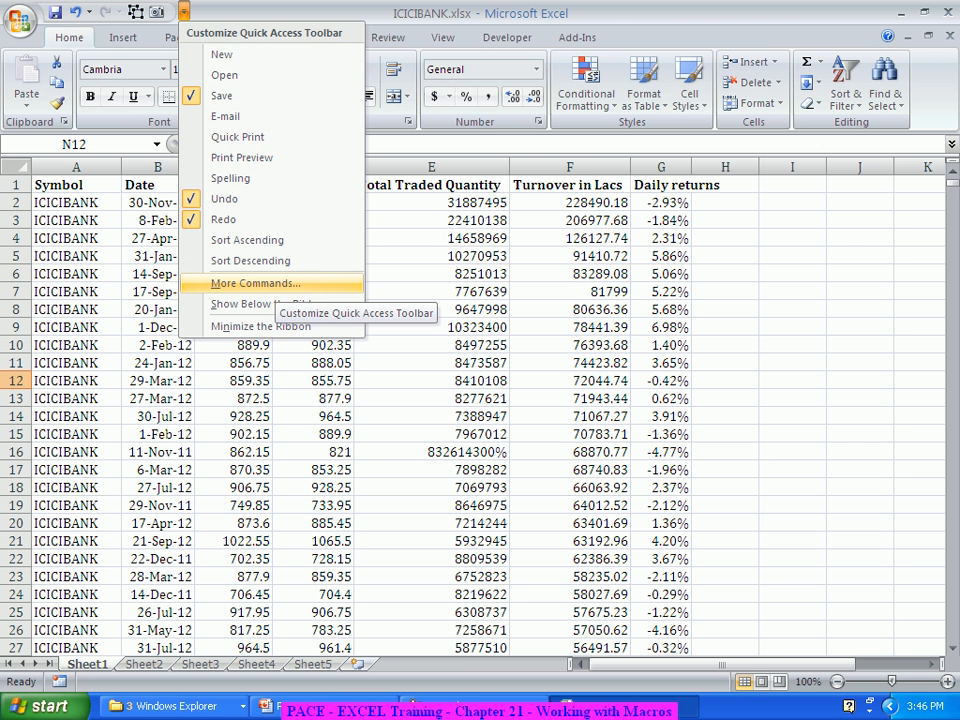
pyautogui.click(262, 284)
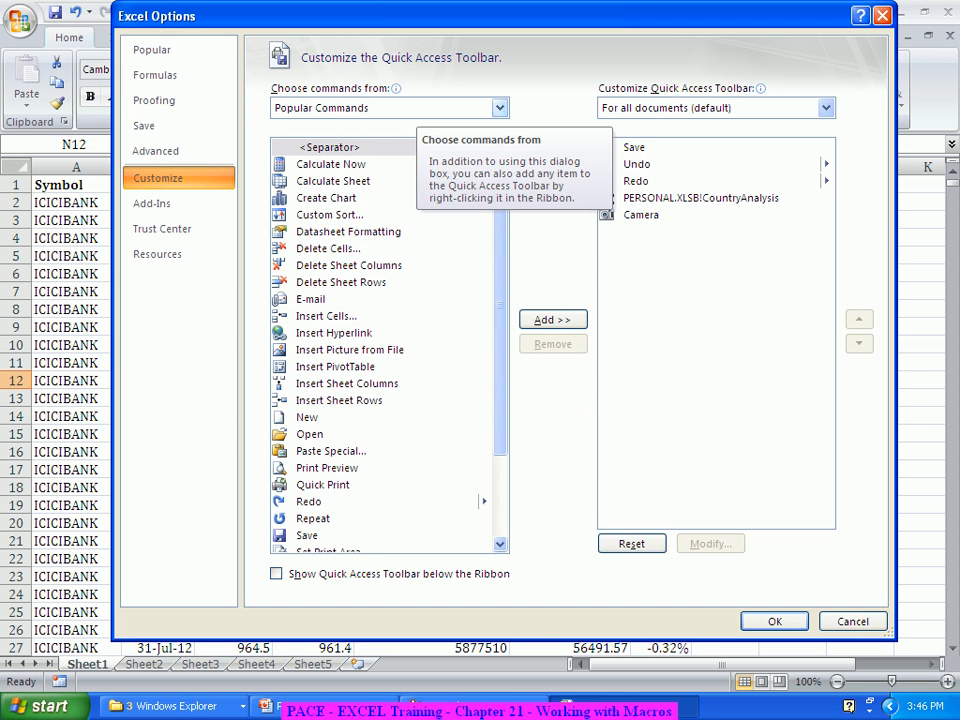
pyautogui.click(418, 108)
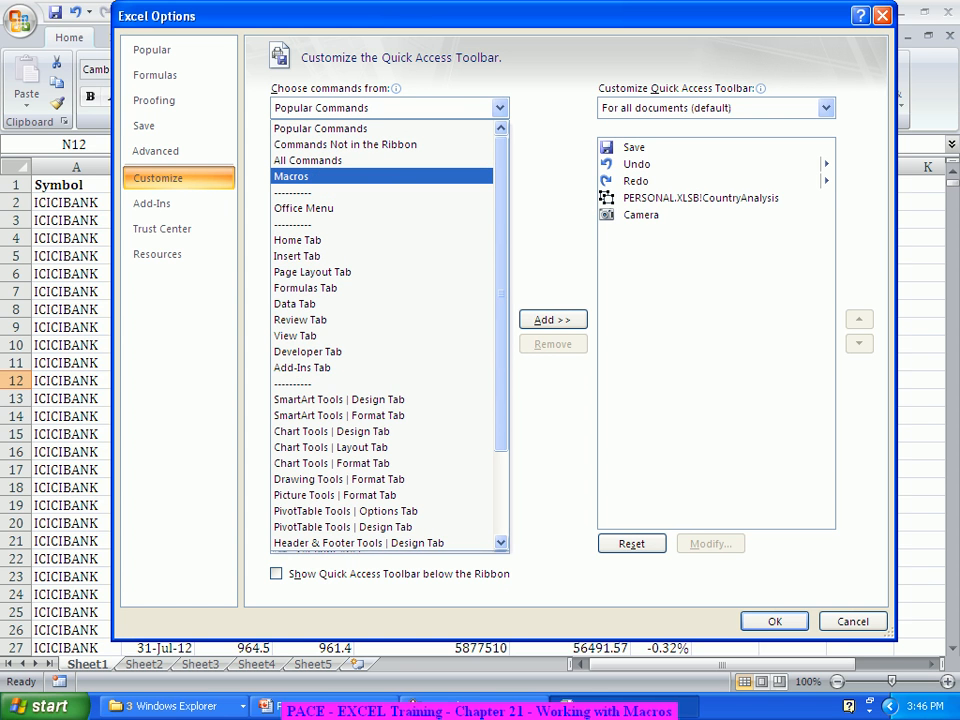
pyautogui.click(383, 176)
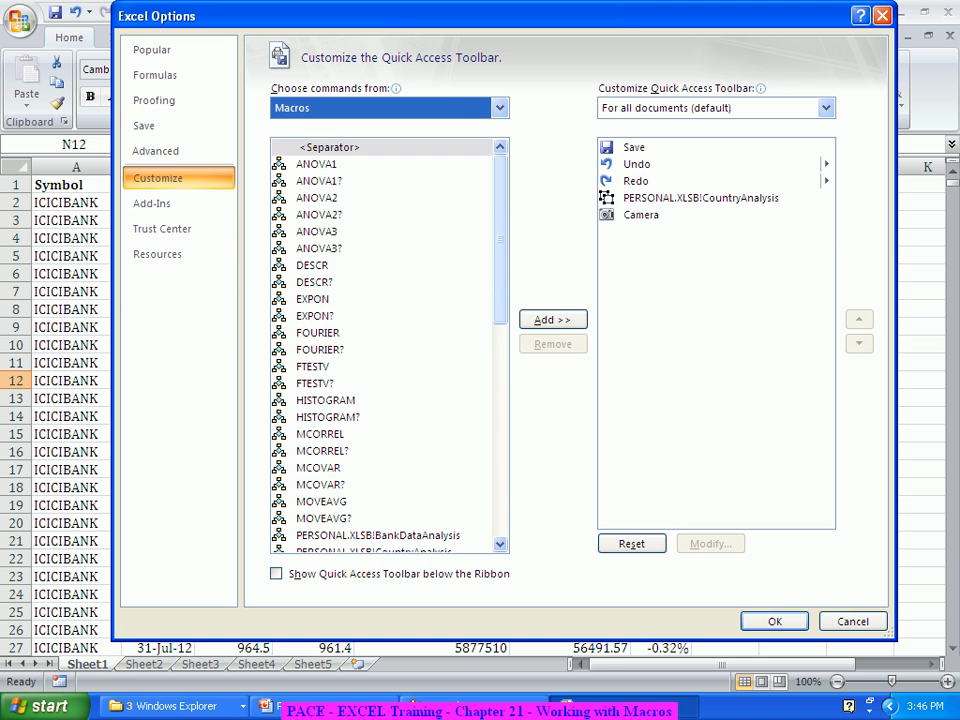
pyautogui.scroll(-3, 390, 345)
pyautogui.click(375, 348)
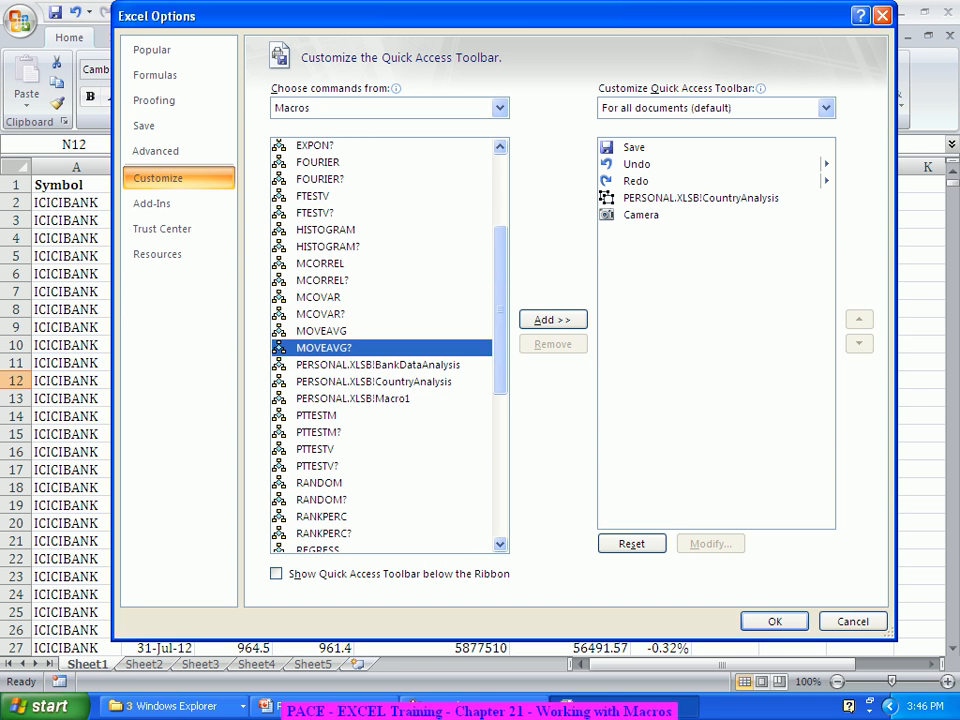
pyautogui.click(375, 382)
pyautogui.click(378, 365)
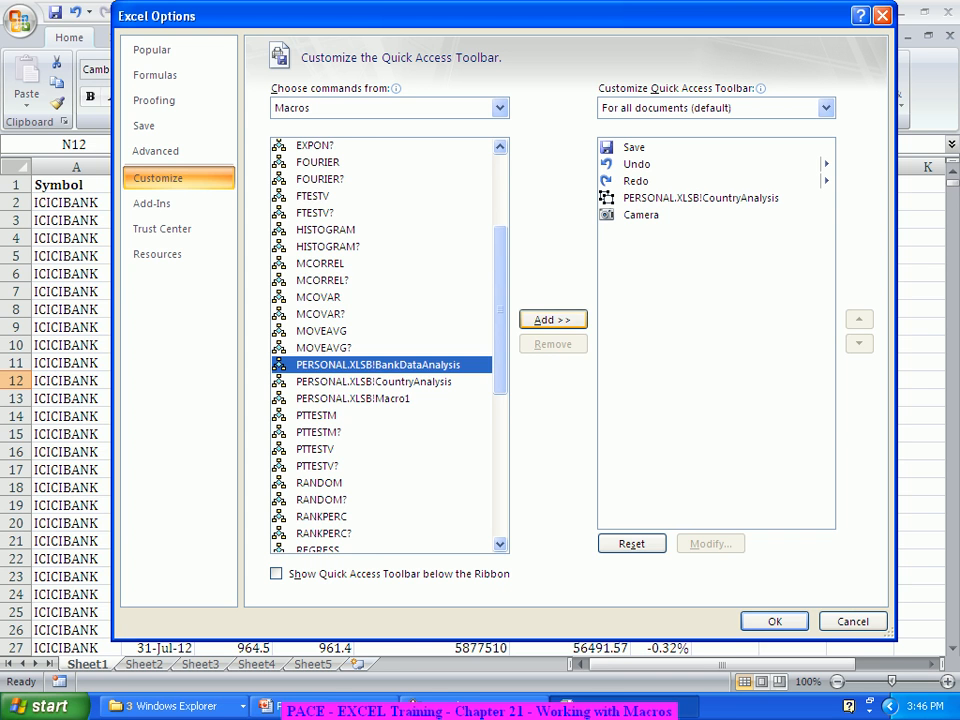
pyautogui.click(552, 319)
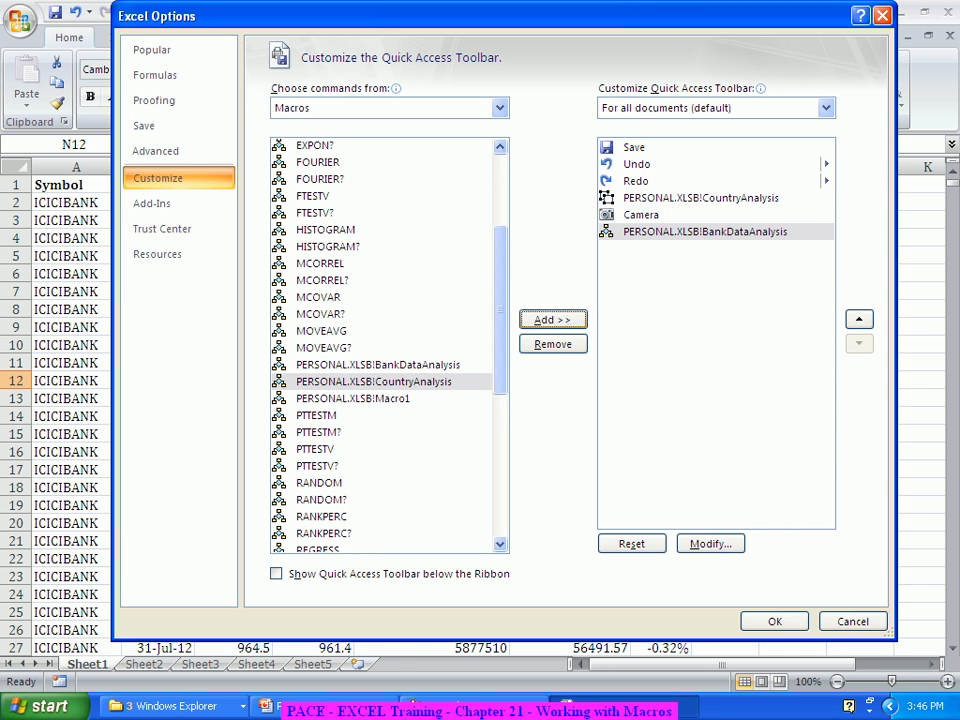
# Step: Assign the yellow smiley face symbol to the PERSONAL.XLSB!BankDataAnalysis toolbar command and apply the Quick Access Toolbar customization
pyautogui.click(705, 232)
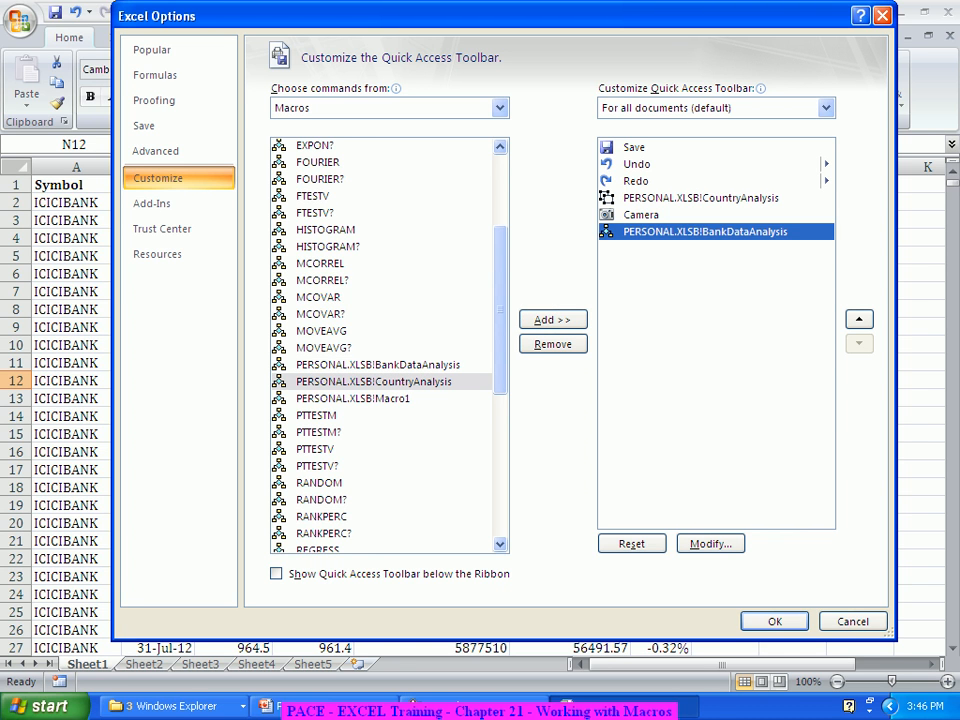
pyautogui.click(710, 543)
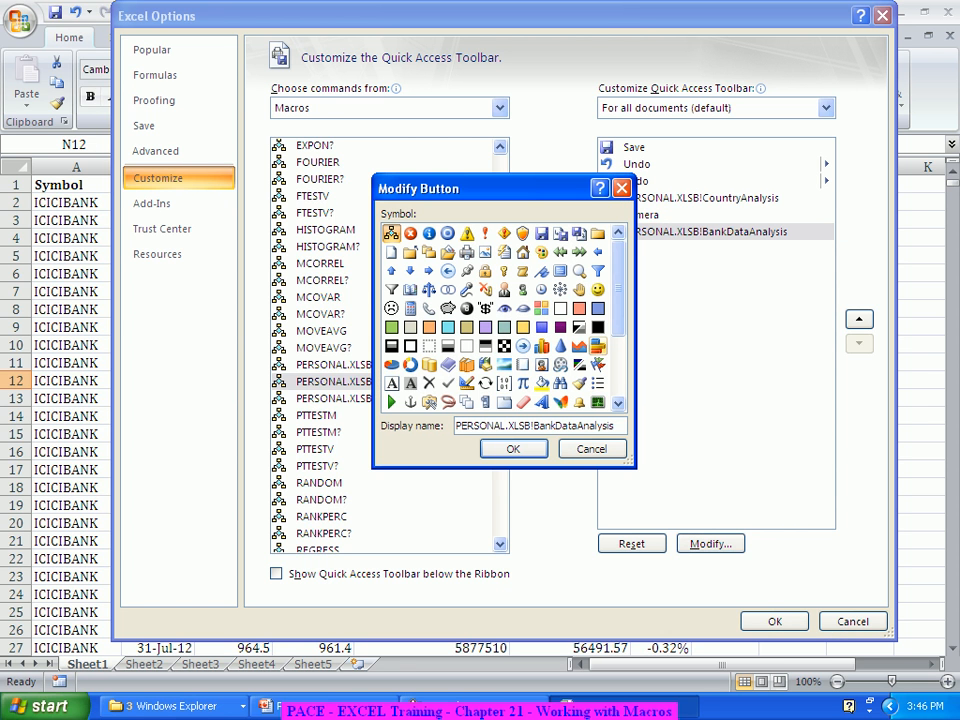
pyautogui.click(598, 290)
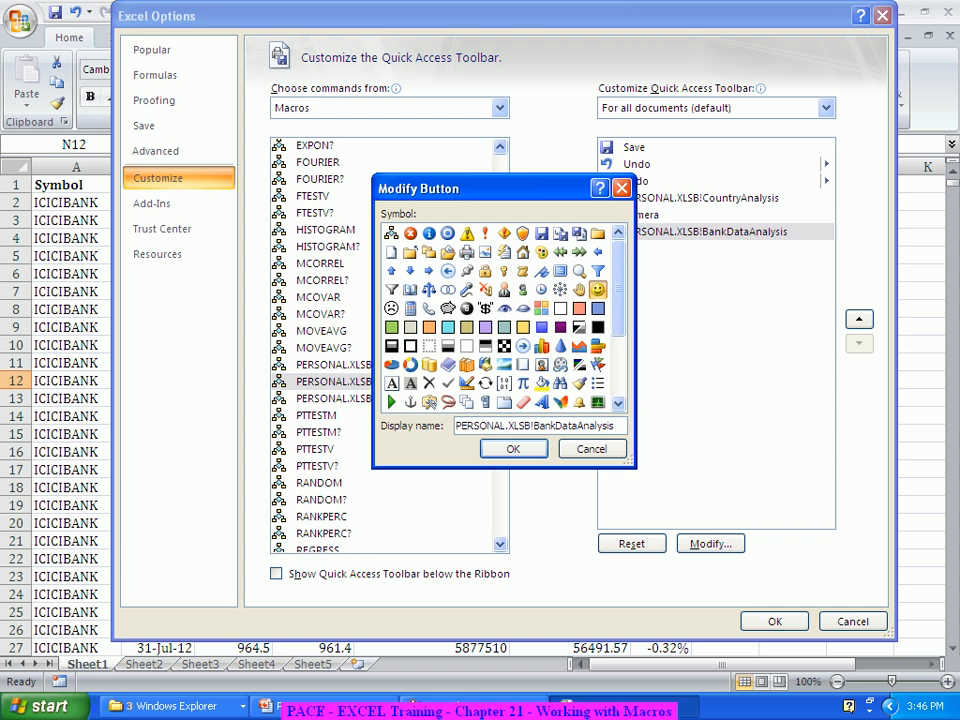
pyautogui.press('Return')
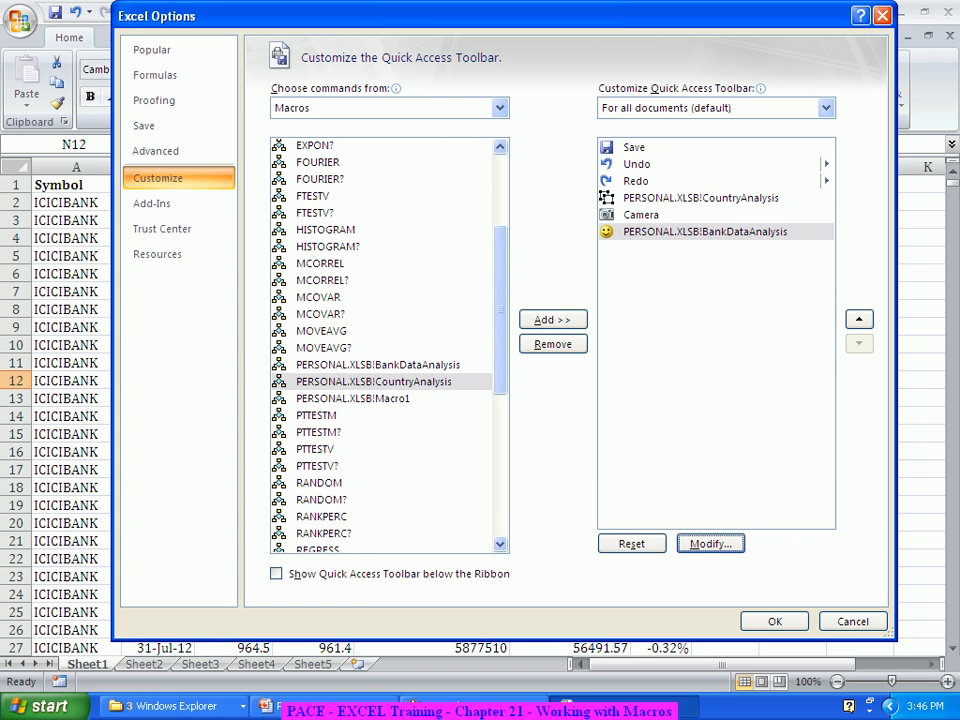
pyautogui.click(775, 621)
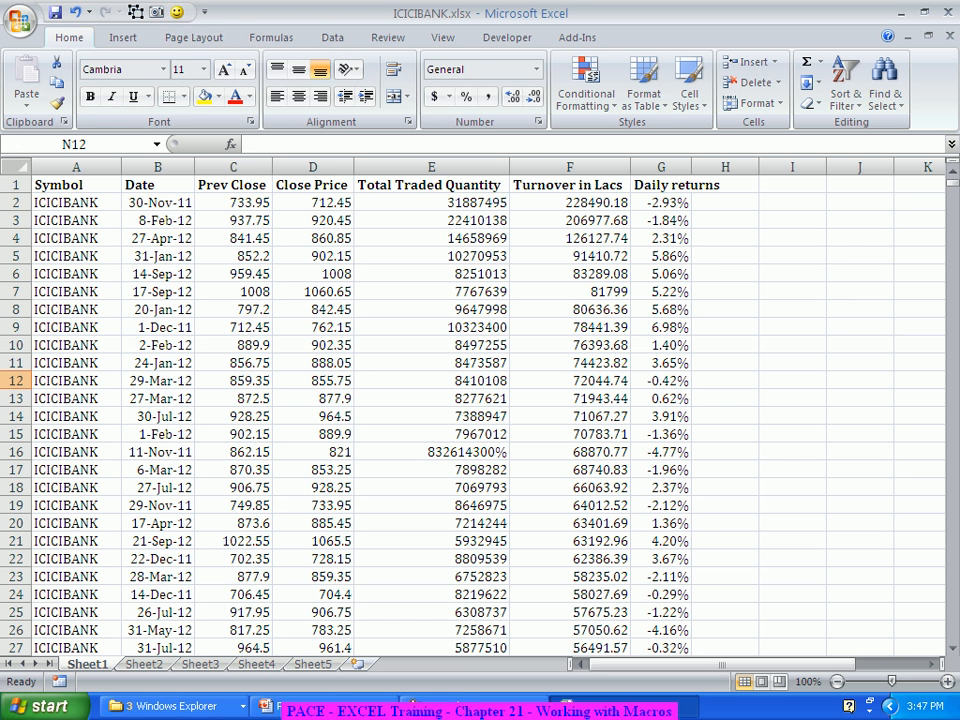
# Step: Close ICICIBANK.xlsx with its changes saved, and exit Excel, saving the Personal Macro Workbook
pyautogui.click(951, 12)
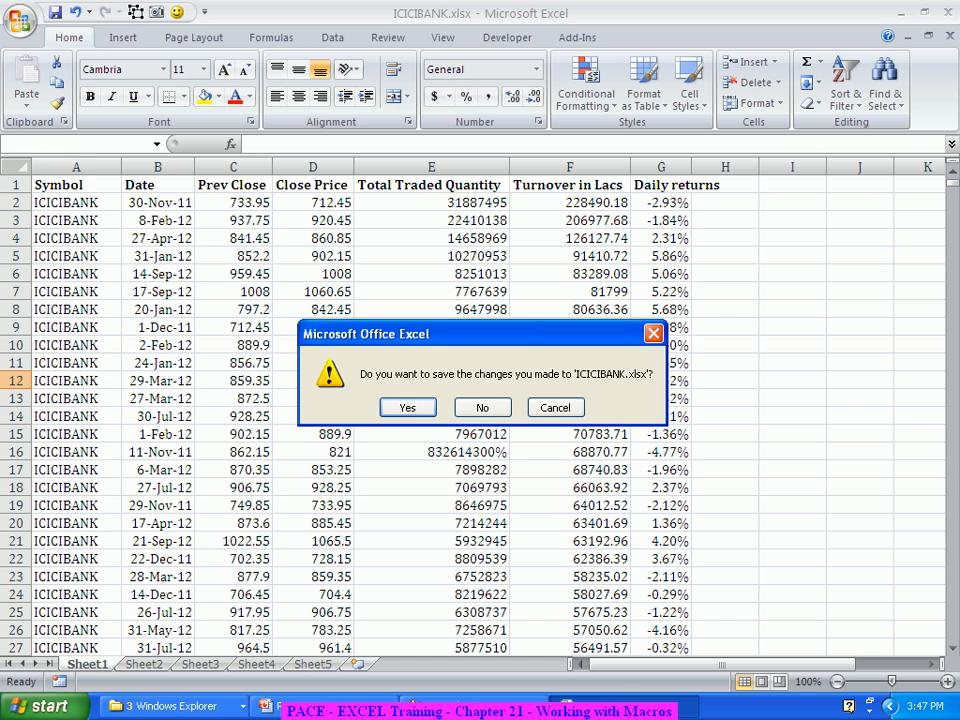
pyautogui.click(407, 407)
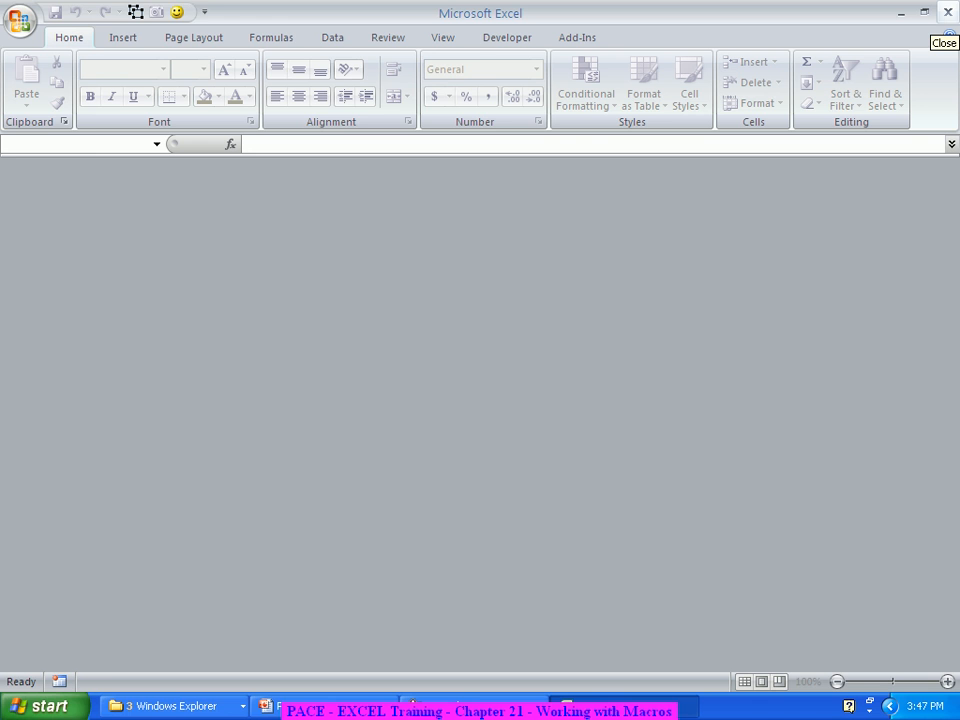
pyautogui.click(947, 12)
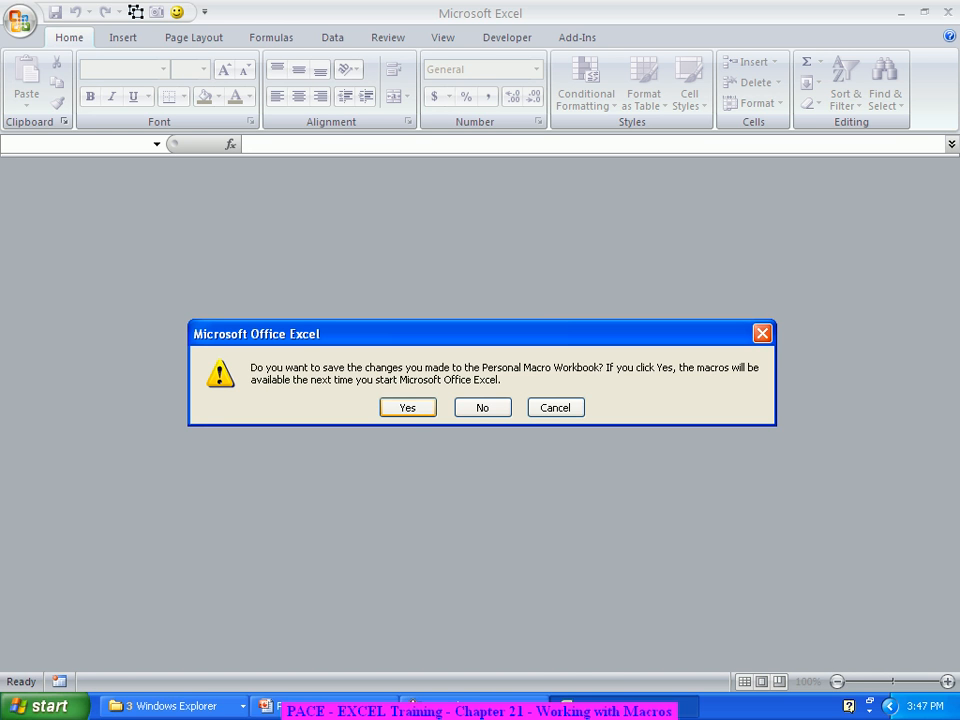
pyautogui.click(408, 407)
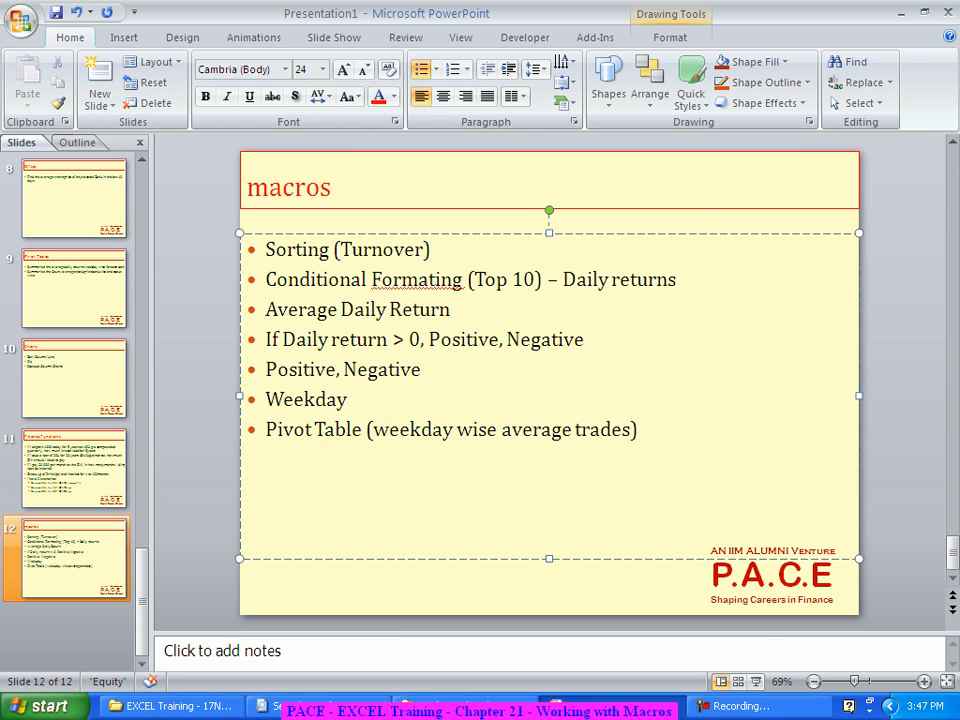
# Step: Open HDFCBank.xlsx from the E:\EXCEL Training - 17Nov2012 folder
pyautogui.click(465, 705)
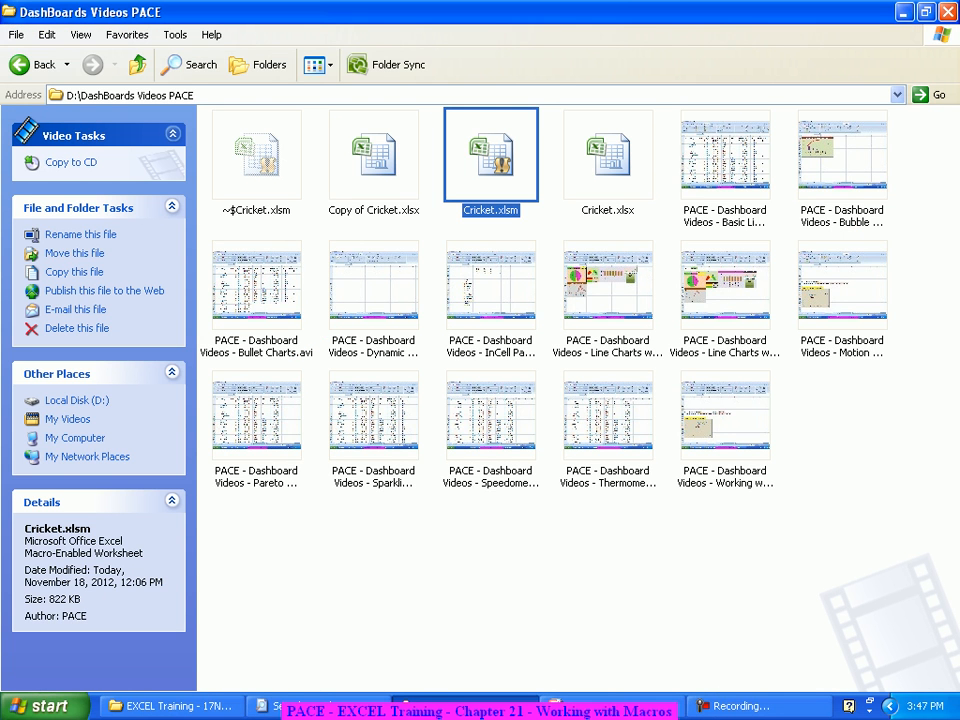
pyautogui.click(175, 706)
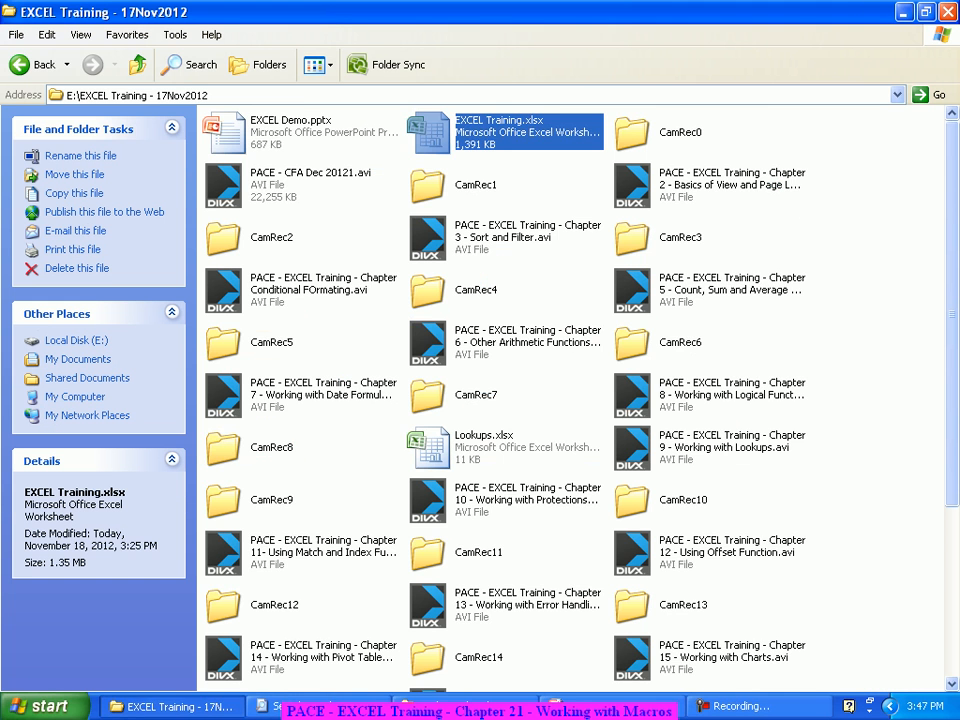
pyautogui.scroll(-5, 575, 400)
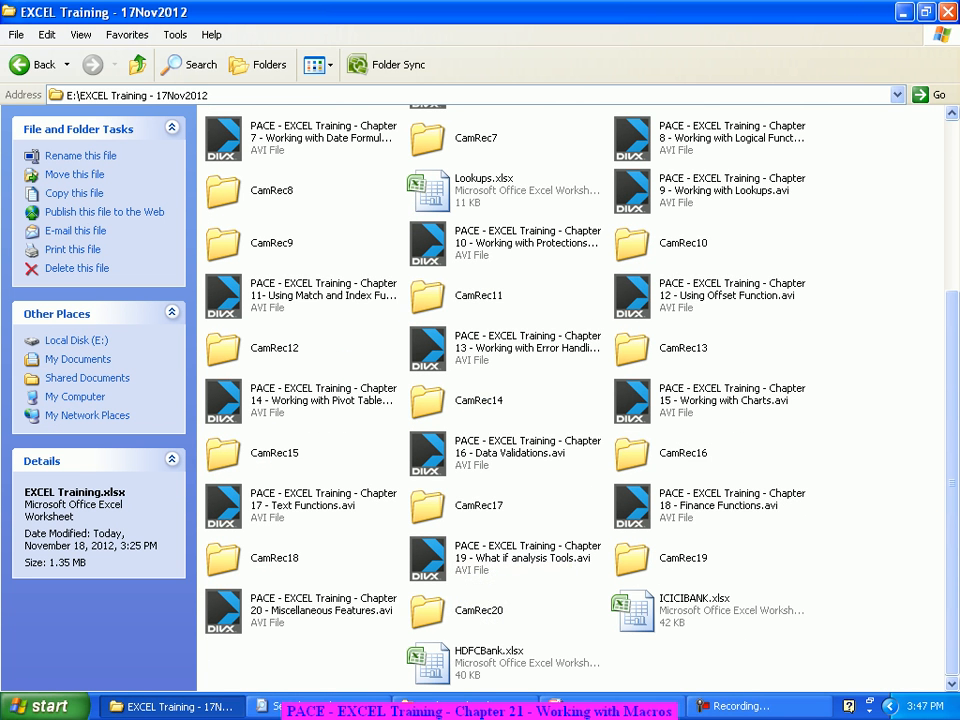
pyautogui.doubleClick(484, 666)
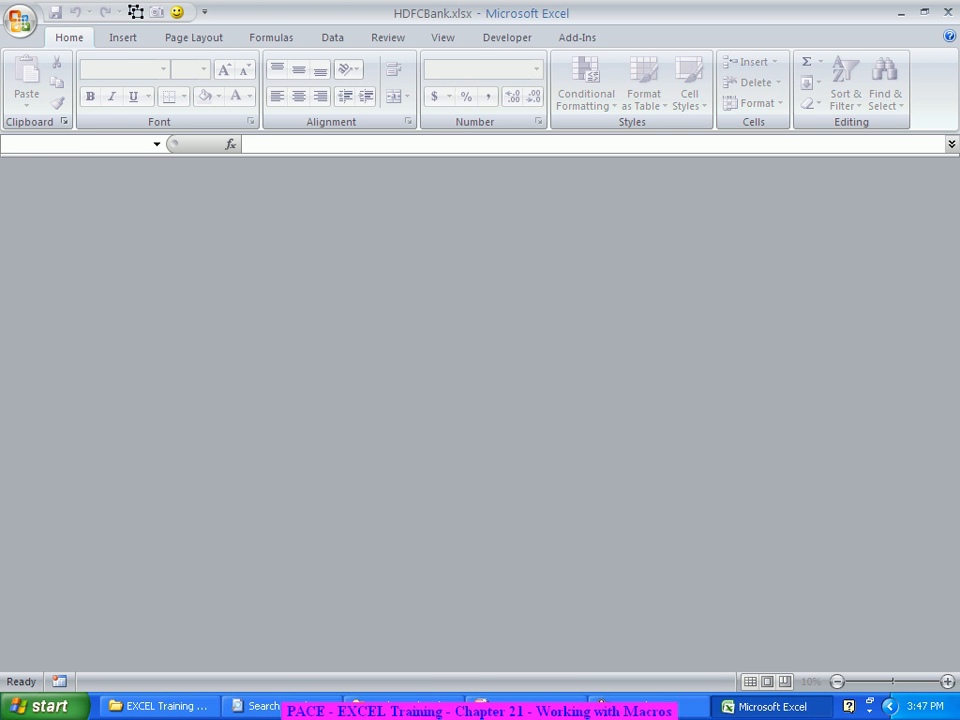
# Step: Clear all conditional formatting rules from the entire Sheet1 of the HDFCBank workbook
pyautogui.scroll(17, 480, 410)
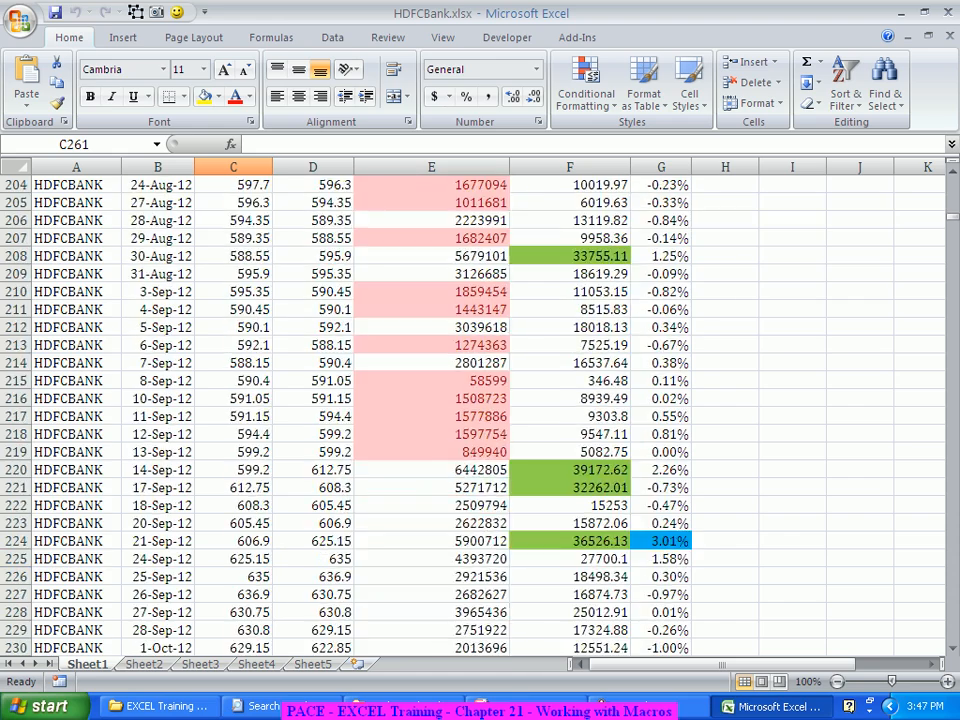
pyautogui.scroll(20, 480, 410)
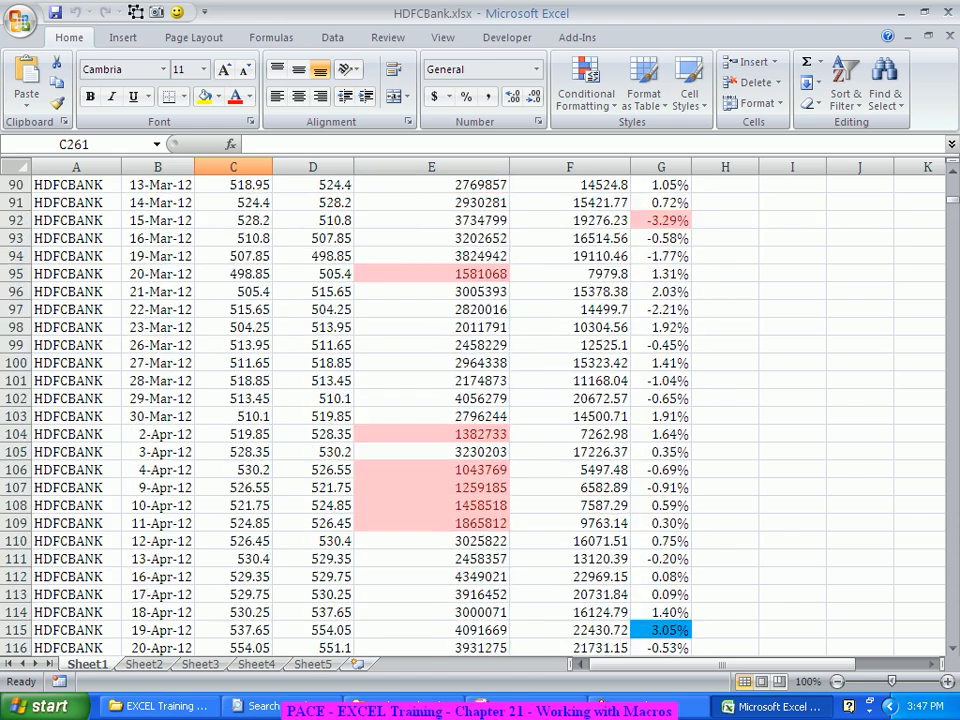
pyautogui.scroll(20, 480, 410)
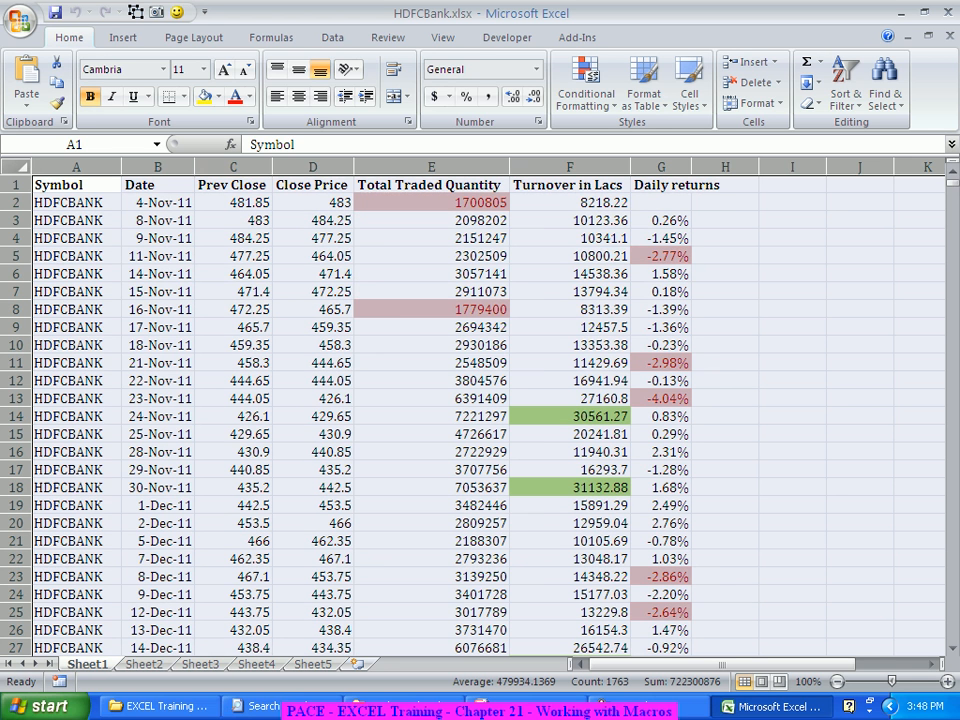
pyautogui.click(15, 166)
pyautogui.click(586, 88)
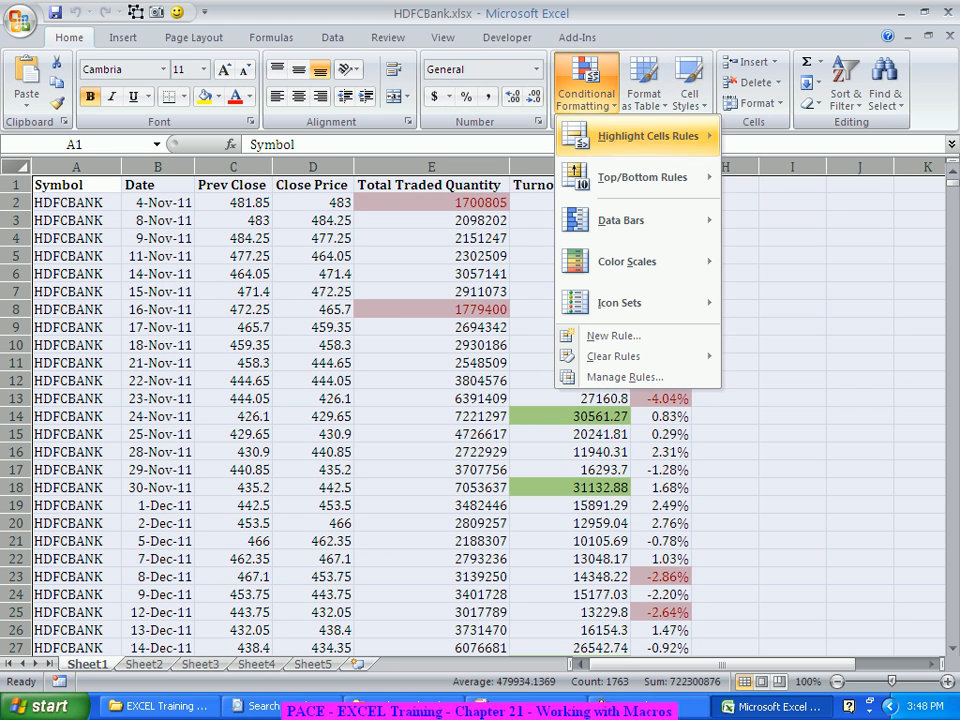
pyautogui.moveTo(640, 177)
pyautogui.moveTo(613, 356)
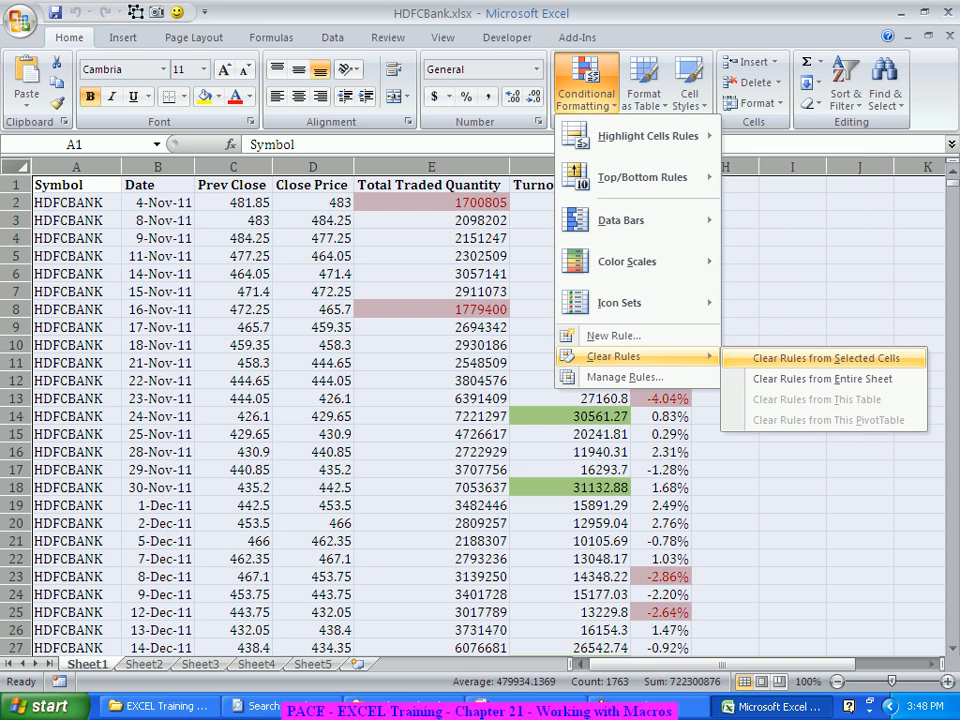
pyautogui.click(800, 378)
pyautogui.click(792, 380)
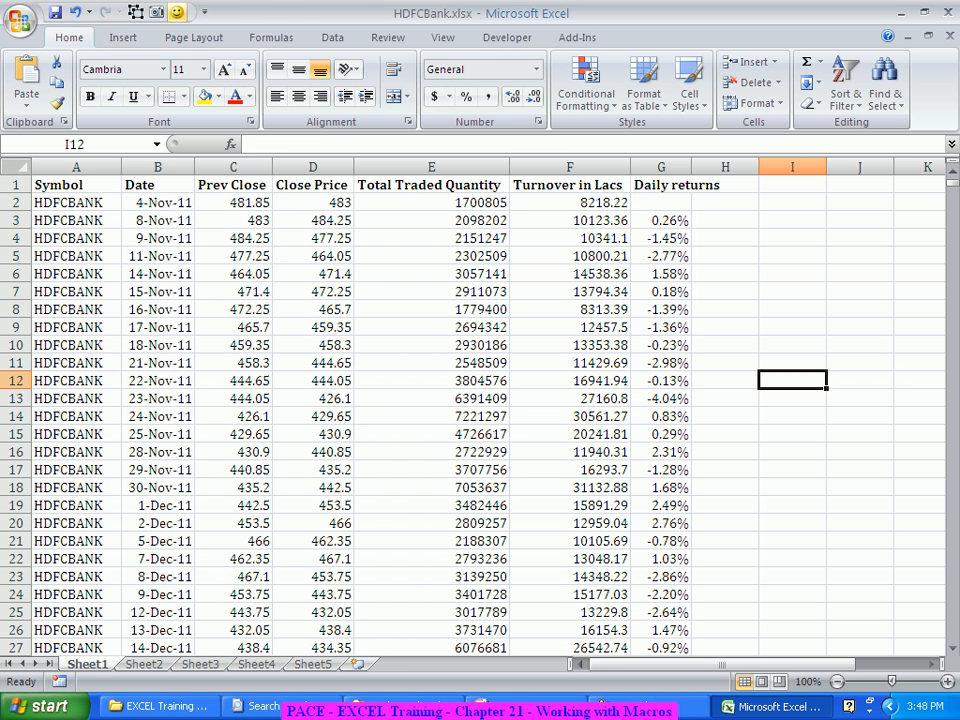
# Step: Run the BankDataAnalysis macro from the Quick Access Toolbar and move the resulting chart off the Daily returns and If columns
pyautogui.click(177, 12)
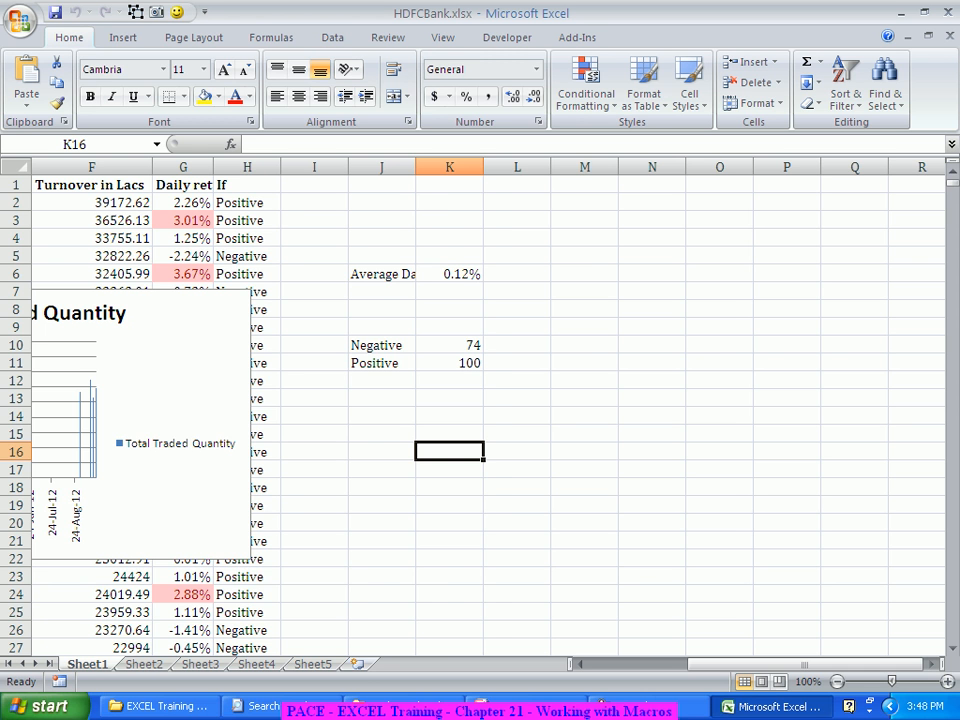
pyautogui.moveTo(804, 664); pyautogui.dragTo(690, 664)
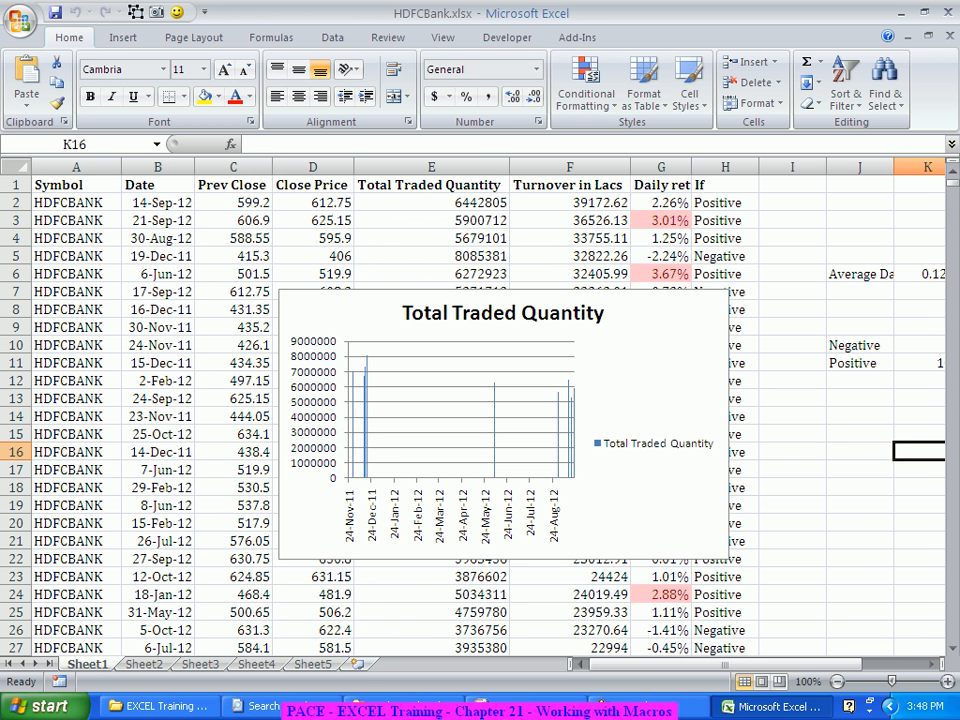
pyautogui.moveTo(643, 385); pyautogui.dragTo(428, 385)
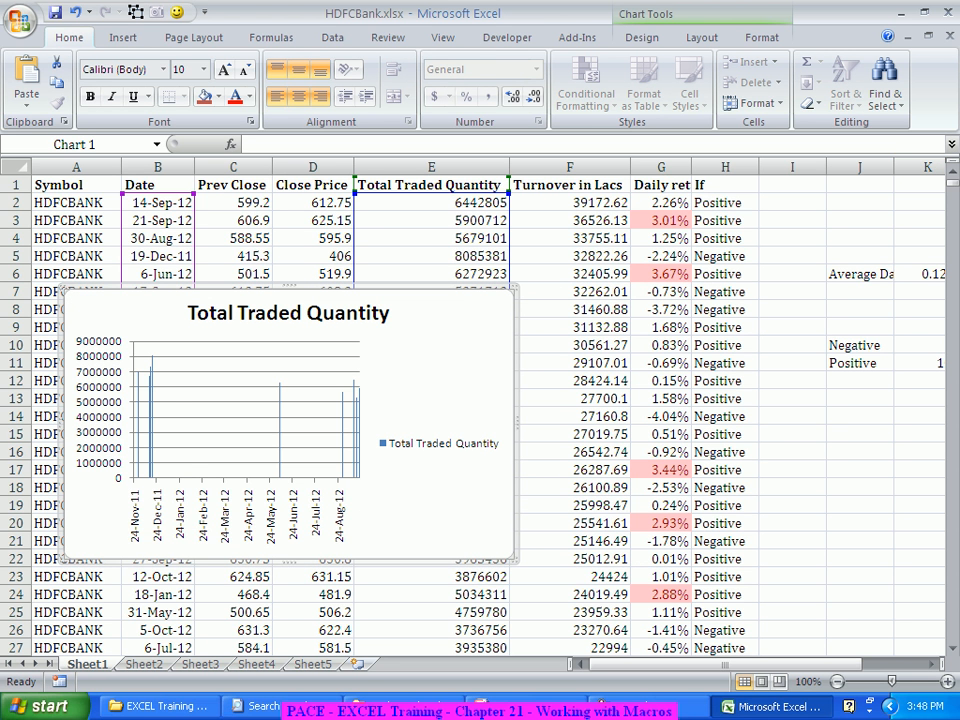